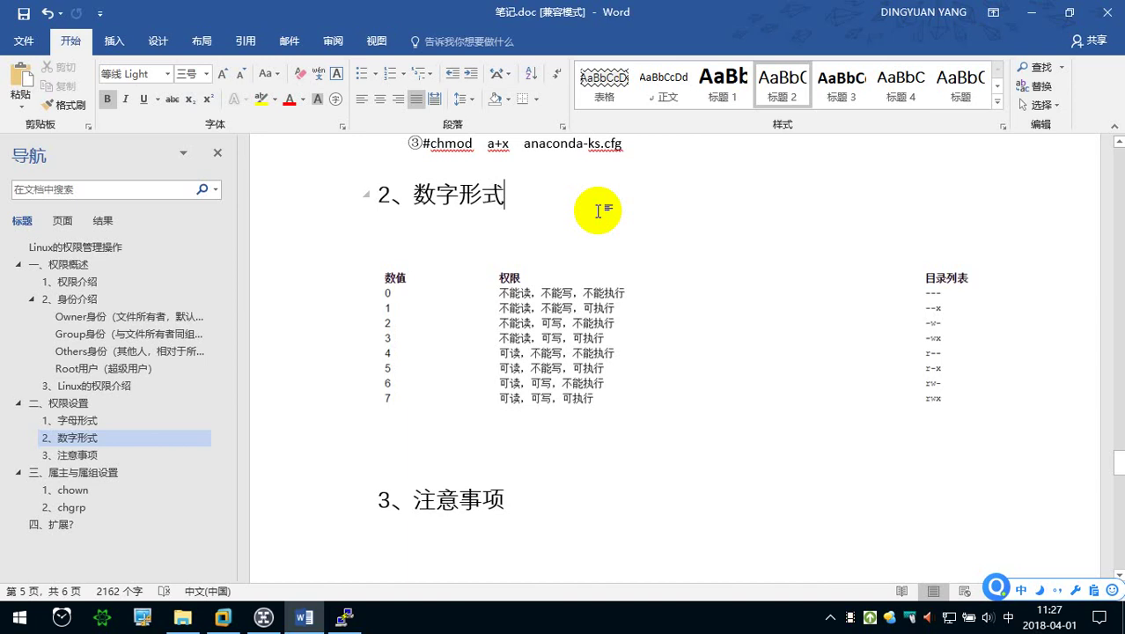
Step: Scroll through the notes and jump to the 2、数字形式 section
{"action": "scroll", "coordinate": [563, 220], "scroll_direction": "up", "scroll_amount": 5}
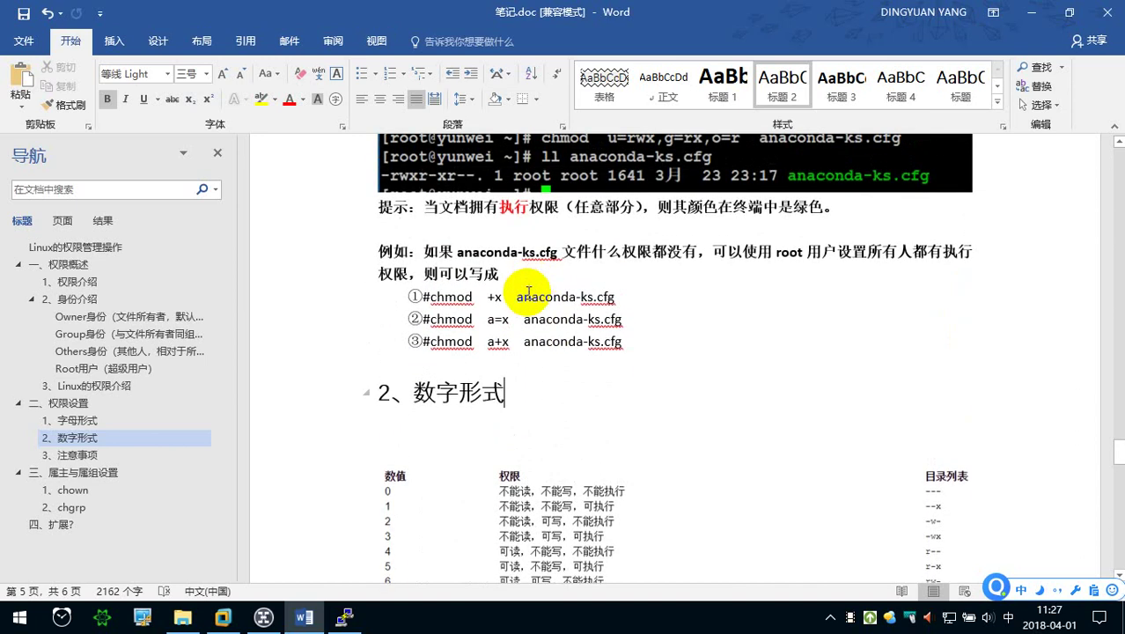
{"action": "scroll", "coordinate": [528, 291], "scroll_direction": "up", "scroll_amount": 2}
{"action": "scroll", "coordinate": [510, 288], "scroll_direction": "up", "scroll_amount": 3}
{"action": "scroll", "coordinate": [497, 287], "scroll_direction": "up", "scroll_amount": 3}
{"action": "scroll", "coordinate": [488, 286], "scroll_direction": "up", "scroll_amount": 3}
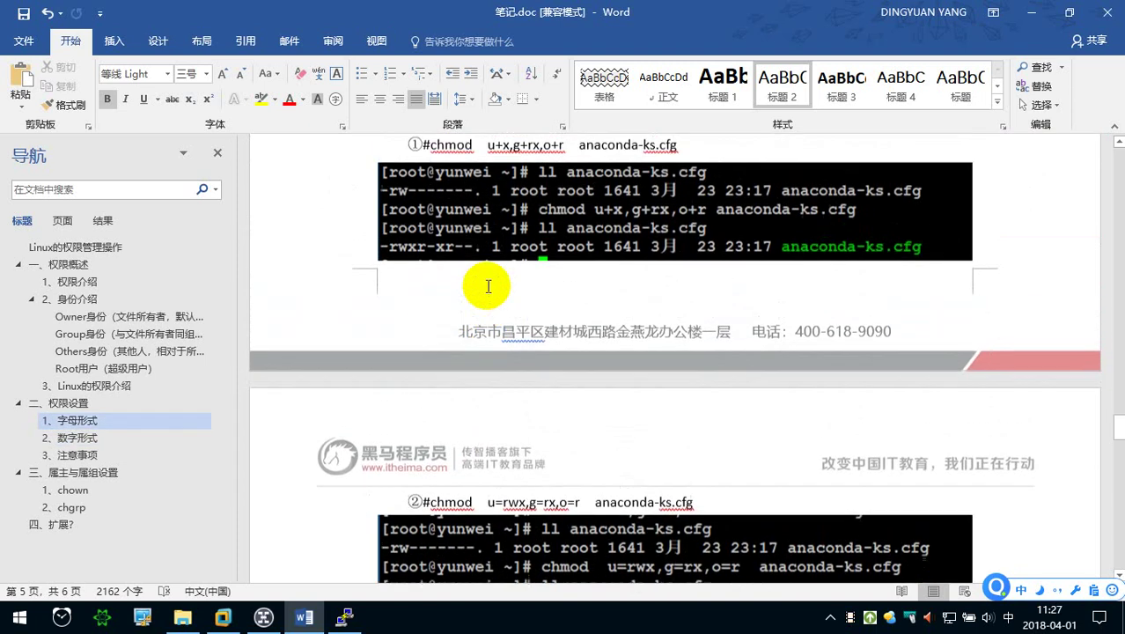
{"action": "scroll", "coordinate": [488, 286], "scroll_direction": "up", "scroll_amount": 2}
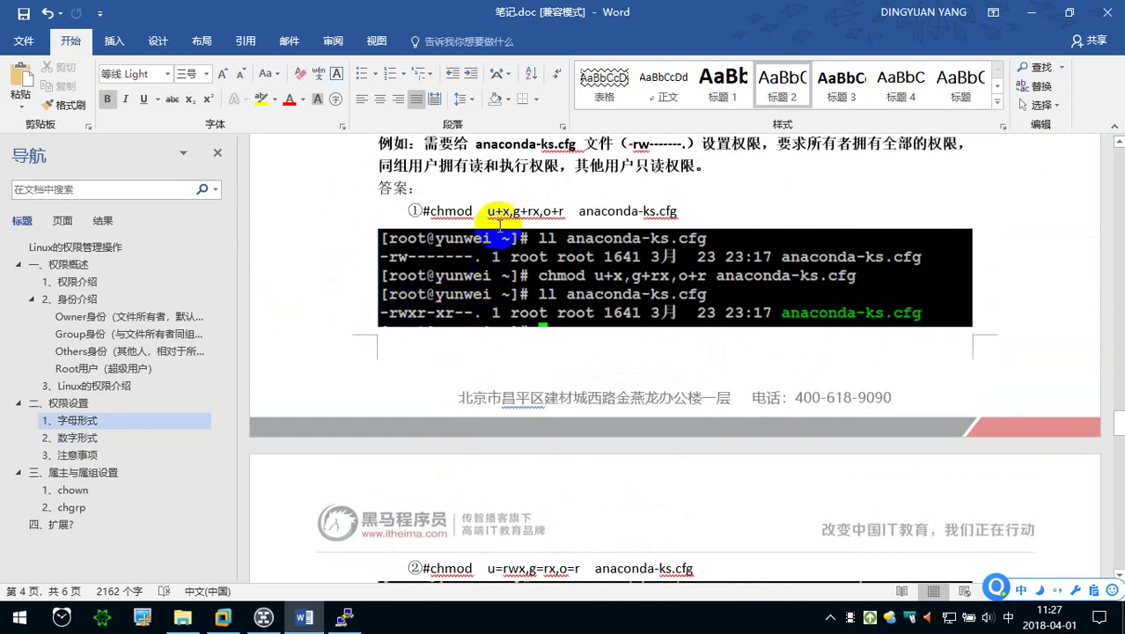
{"action": "scroll", "coordinate": [492, 231], "scroll_direction": "down", "scroll_amount": 5}
{"action": "scroll", "coordinate": [494, 246], "scroll_direction": "down", "scroll_amount": 2}
{"action": "scroll", "coordinate": [498, 255], "scroll_direction": "down", "scroll_amount": 2}
{"action": "scroll", "coordinate": [497, 255], "scroll_direction": "up", "scroll_amount": 5}
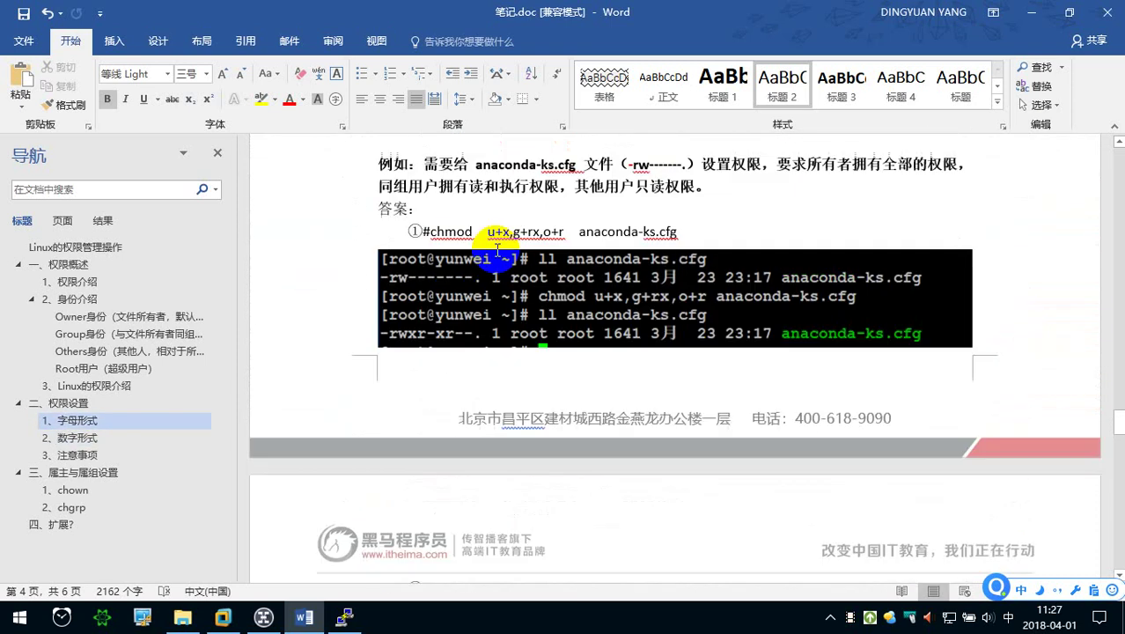
{"action": "scroll", "coordinate": [502, 254], "scroll_direction": "up", "scroll_amount": 5}
{"action": "scroll", "coordinate": [470, 252], "scroll_direction": "up", "scroll_amount": 1}
{"action": "scroll", "coordinate": [470, 252], "scroll_direction": "up", "scroll_amount": 1}
{"action": "scroll", "coordinate": [493, 238], "scroll_direction": "up", "scroll_amount": 2}
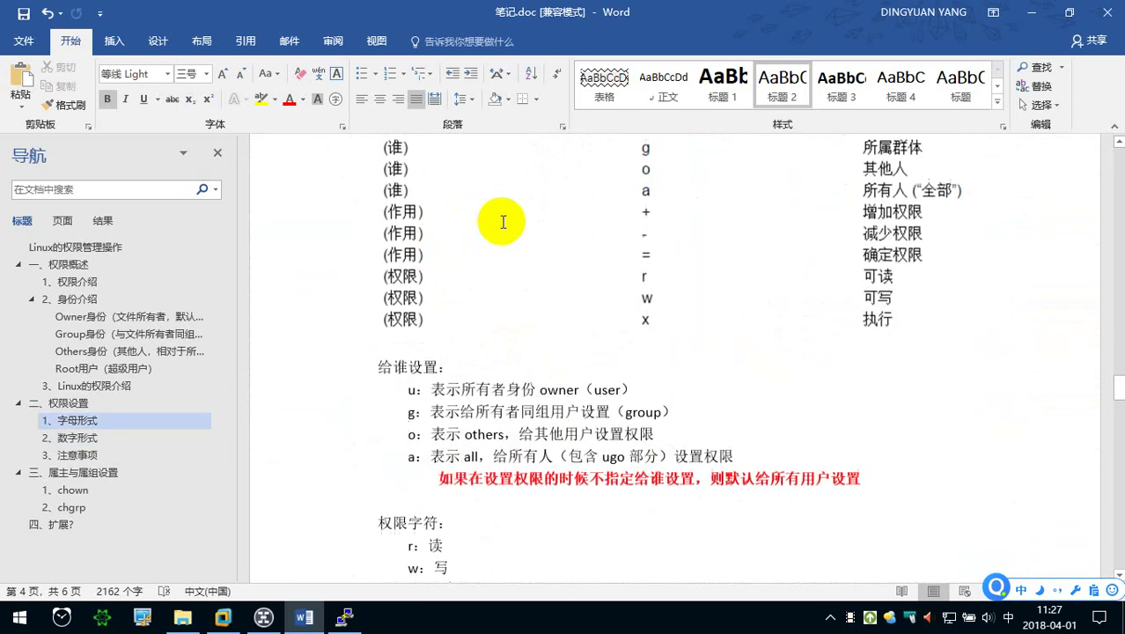
{"action": "scroll", "coordinate": [485, 241], "scroll_direction": "up", "scroll_amount": 1}
{"action": "scroll", "coordinate": [467, 282], "scroll_direction": "up", "scroll_amount": 1}
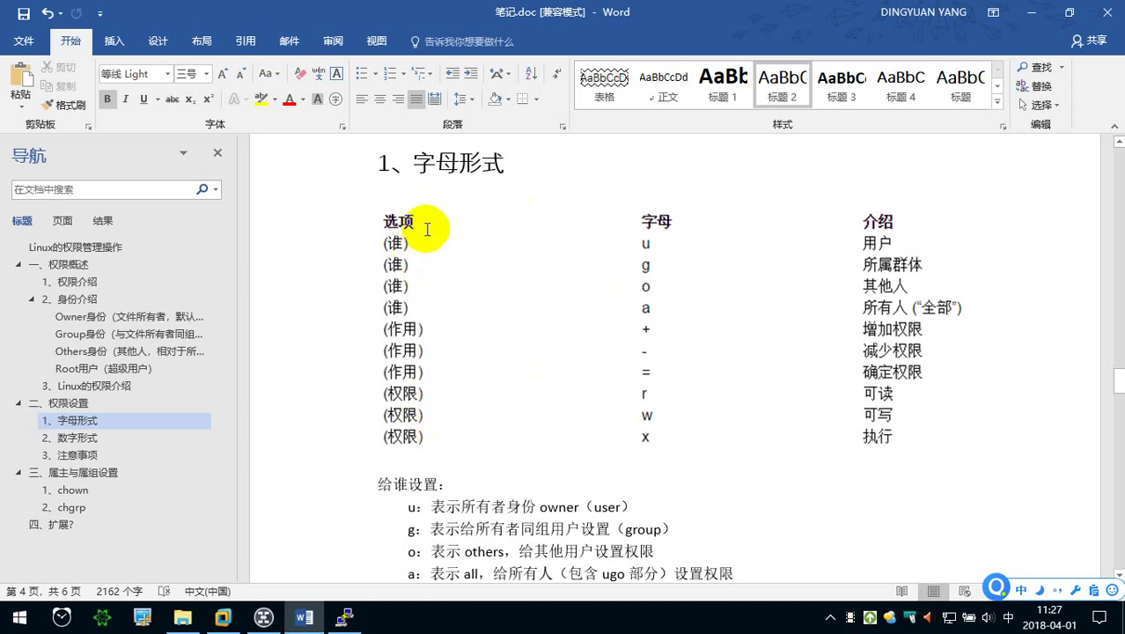
{"action": "scroll", "coordinate": [427, 229], "scroll_direction": "down", "scroll_amount": 1}
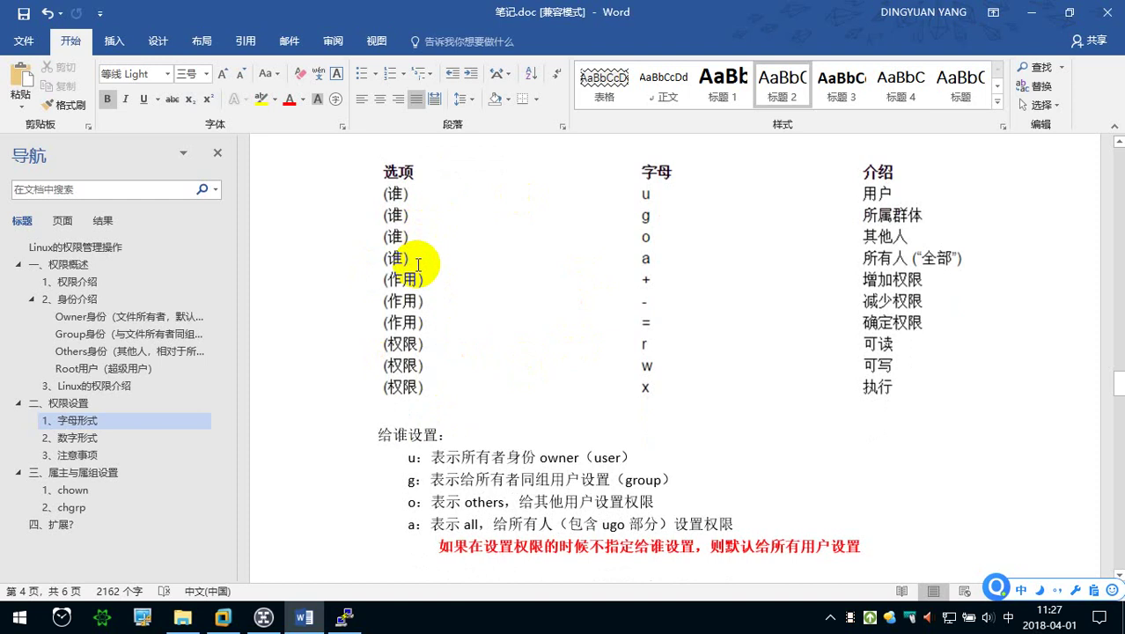
{"action": "left_click", "coordinate": [72, 437]}
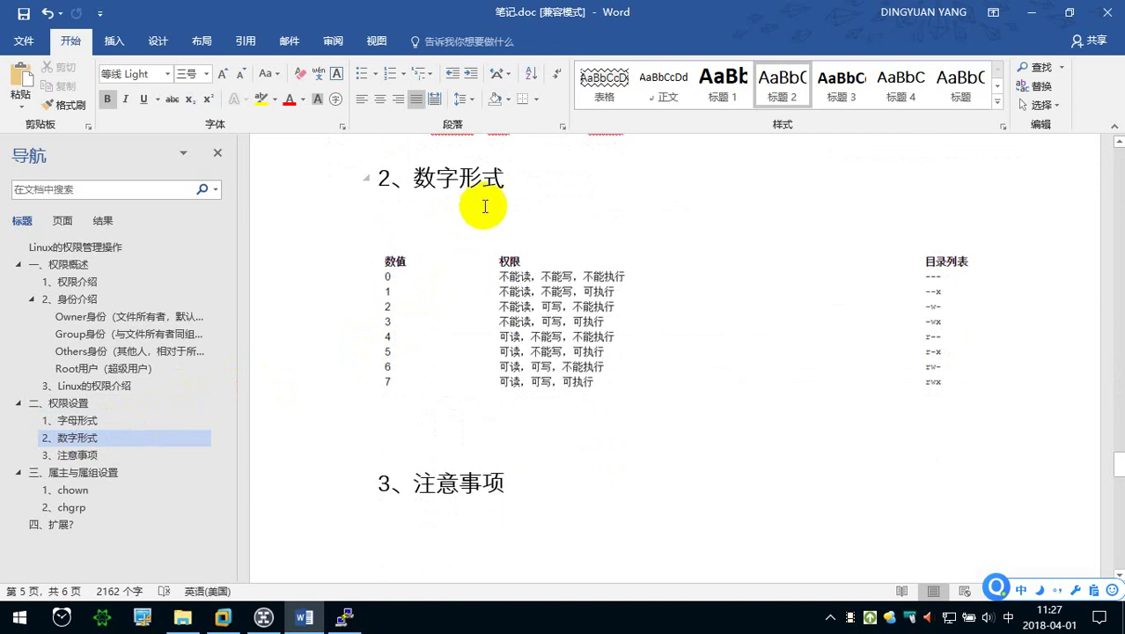
Step: Add a trial line '#chmod 777 xx.txt' below the 2、数字形式 heading
{"action": "left_click", "coordinate": [517, 180]}
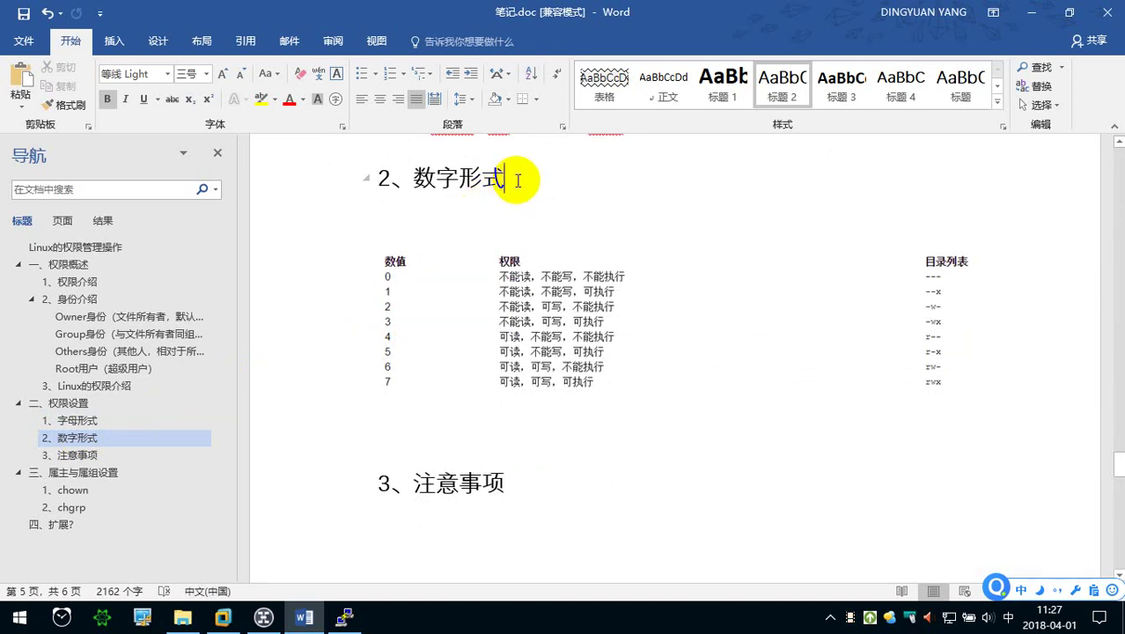
{"action": "key", "text": "Return"}
{"action": "type", "text": "#"}
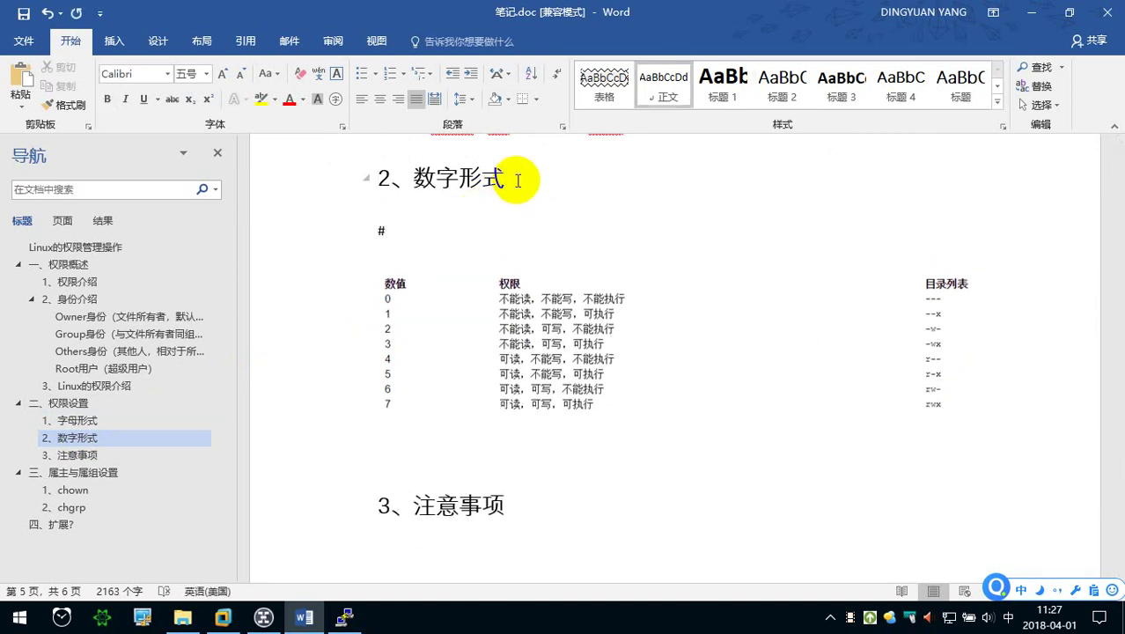
{"action": "type", "text": "mk"}
{"action": "key", "text": "BackSpace"}
{"action": "key", "text": "BackSpace"}
{"action": "type", "text": "chmod"}
{"action": "key", "text": "Return"}
{"action": "type", "text": "777 "}
{"action": "type", "text": "xx"}
{"action": "type", "text": ".."}
{"action": "key", "text": "BackSpace"}
{"action": "type", "text": "txt"}
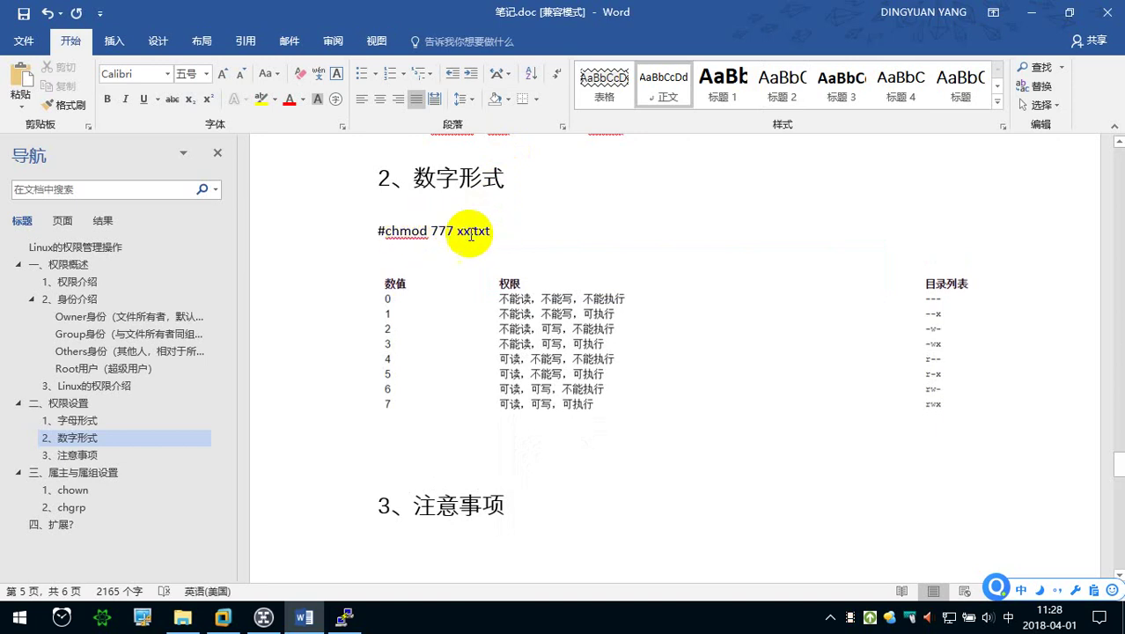
Step: Select the whole '#chmod 777 xx.txt' line and delete it
{"action": "double_click", "coordinate": [441, 231]}
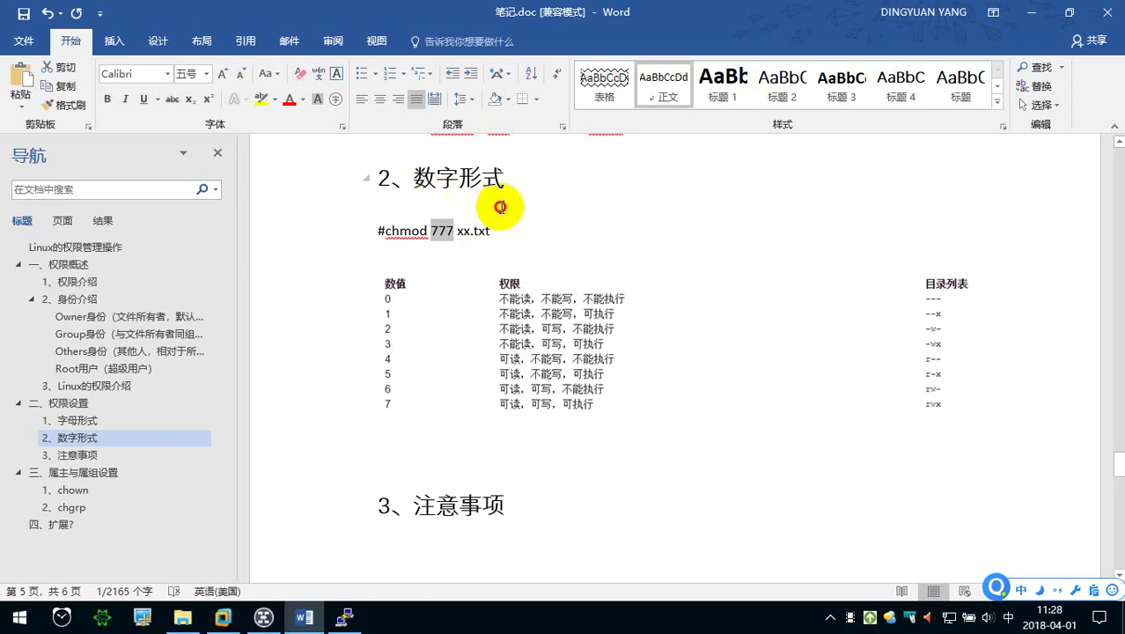
{"action": "left_click", "coordinate": [502, 207]}
{"action": "left_click", "coordinate": [362, 227]}
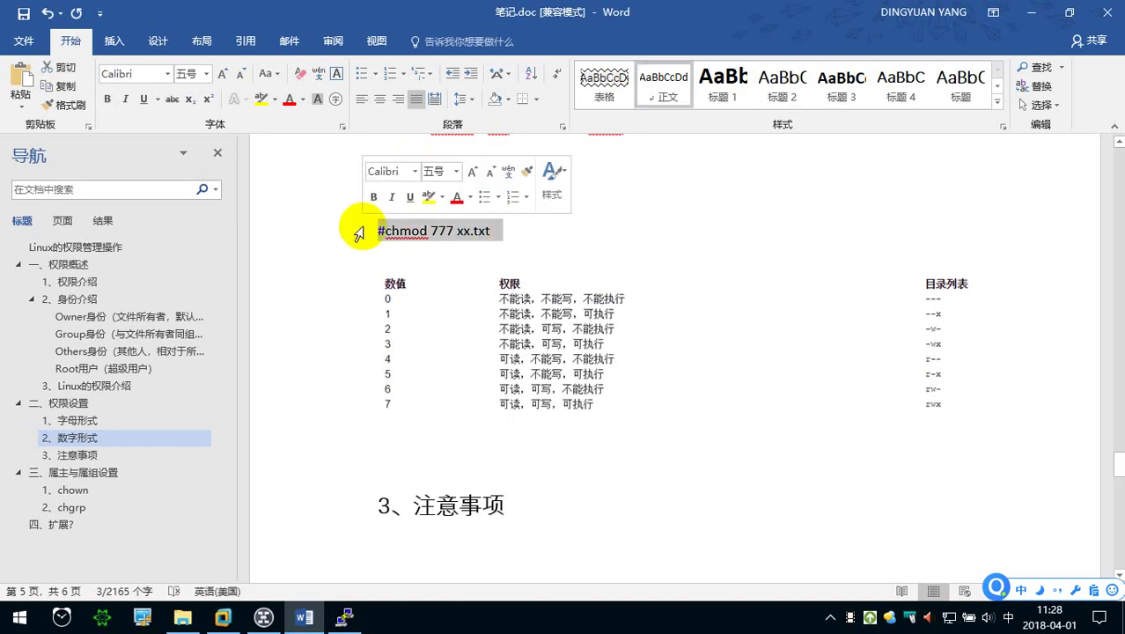
{"action": "left_click", "coordinate": [505, 232]}
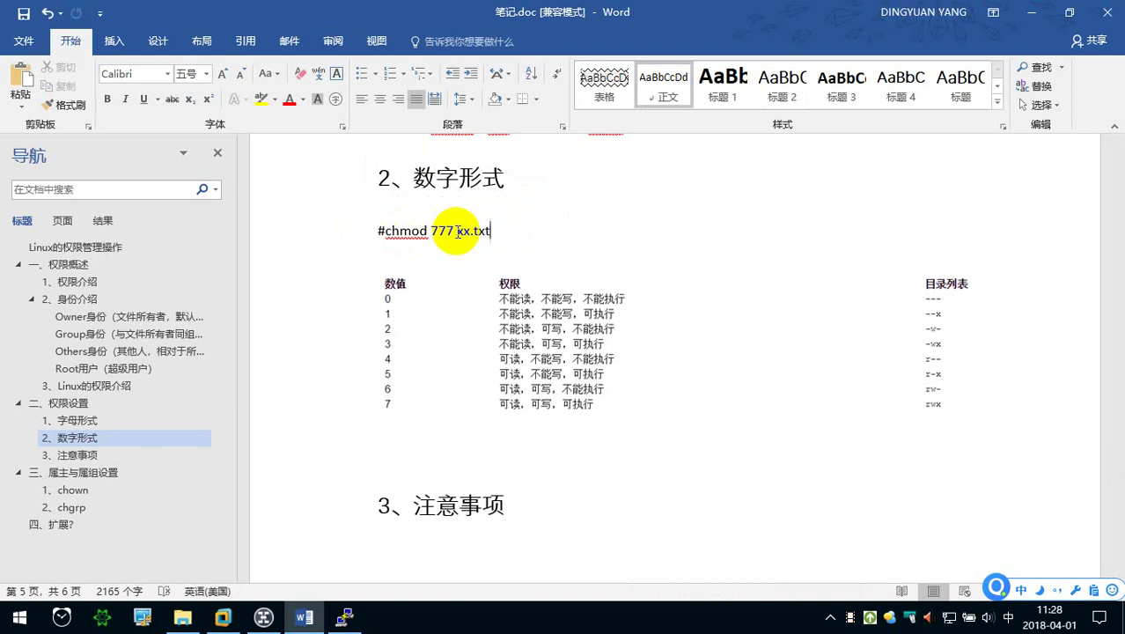
{"action": "left_click_drag", "start_coordinate": [504, 233], "coordinate": [379, 232]}
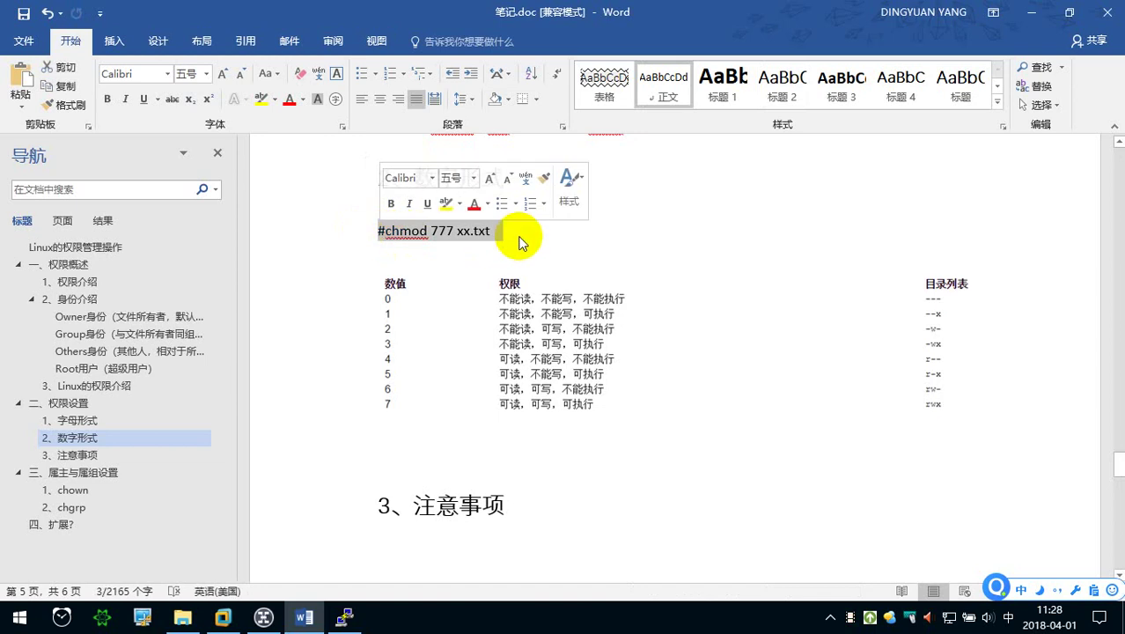
{"action": "key", "text": "BackSpace"}
Step: Write the sentence calling '#chmod 777 a.txt' the 数字形式权限（777）, then start a new paragraph
{"action": "type", "text": "jin经常会阿紫"}
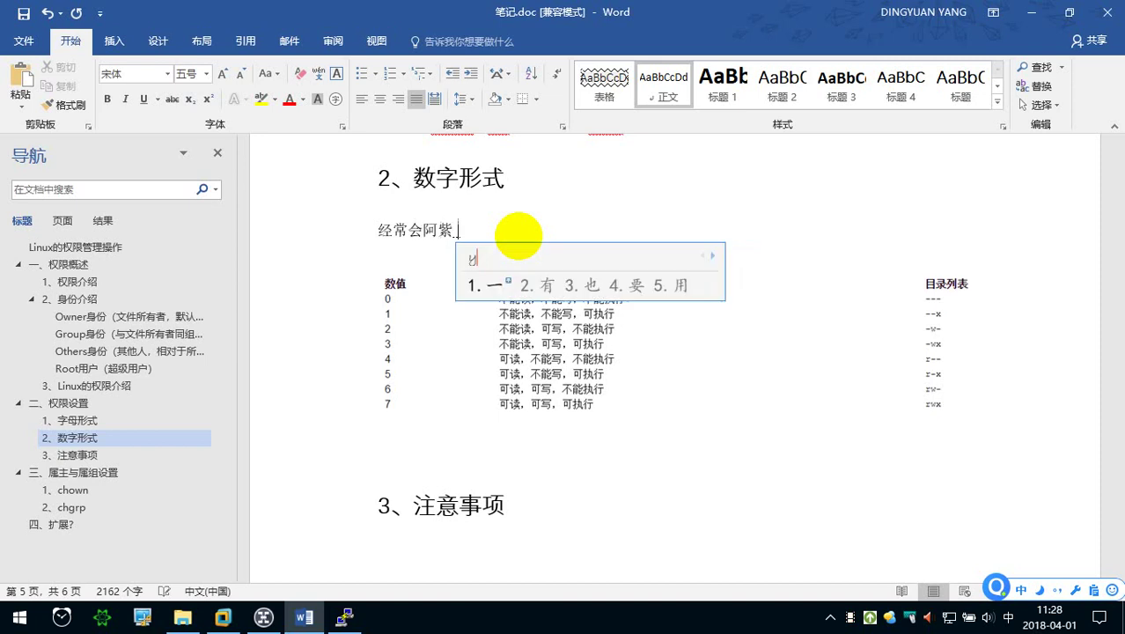
{"action": "type", "text": "一些"}
{"action": "key", "text": "BackSpace"}
{"action": "key", "text": "BackSpace"}
{"action": "key", "text": "BackSpace"}
{"action": "key", "text": "BackSpace"}
{"action": "type", "text": "zai在一些jis"}
{"action": "type", "text": "技术性的"}
{"action": "type", "text": "网页sha上看到"}
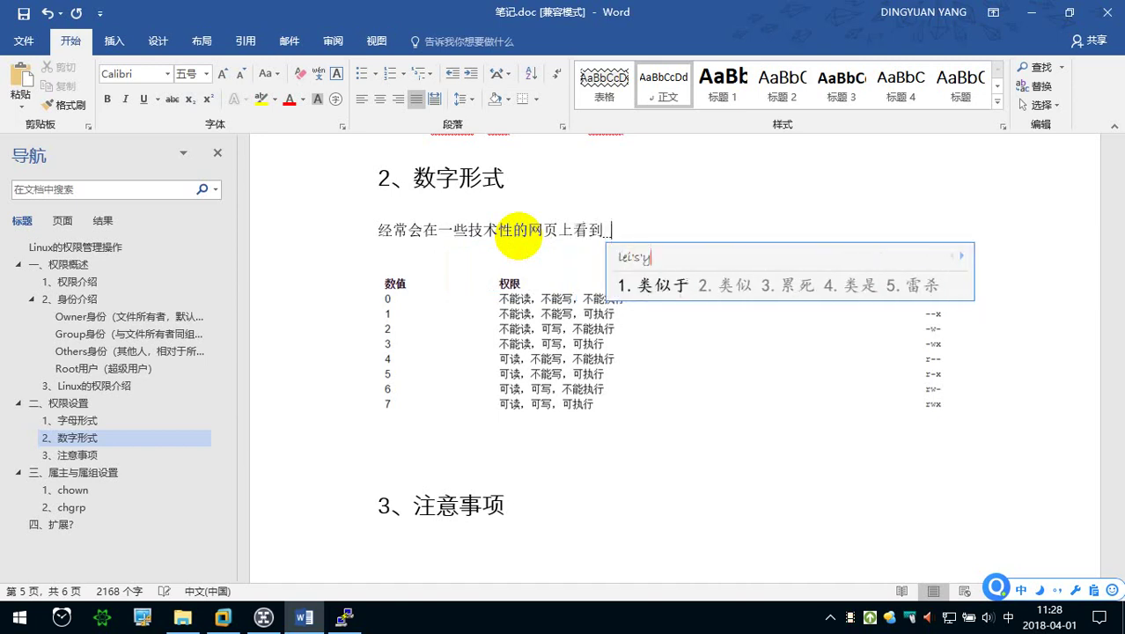
{"action": "type", "text": "类似于#chmod"}
{"action": "key", "text": "Return"}
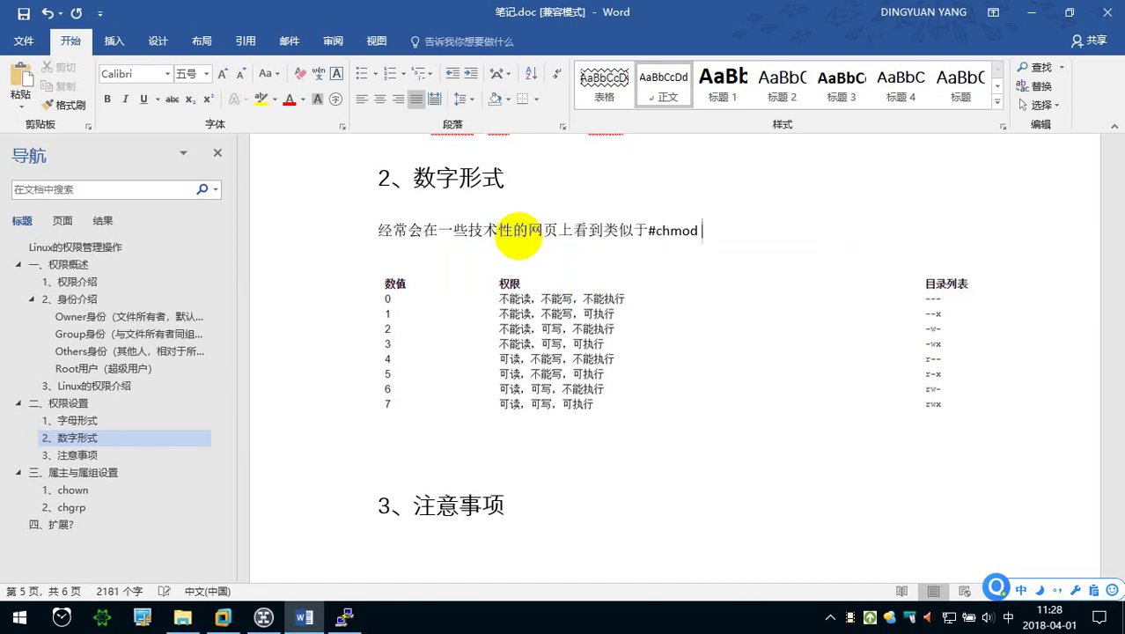
{"action": "type", "text": "777   "}
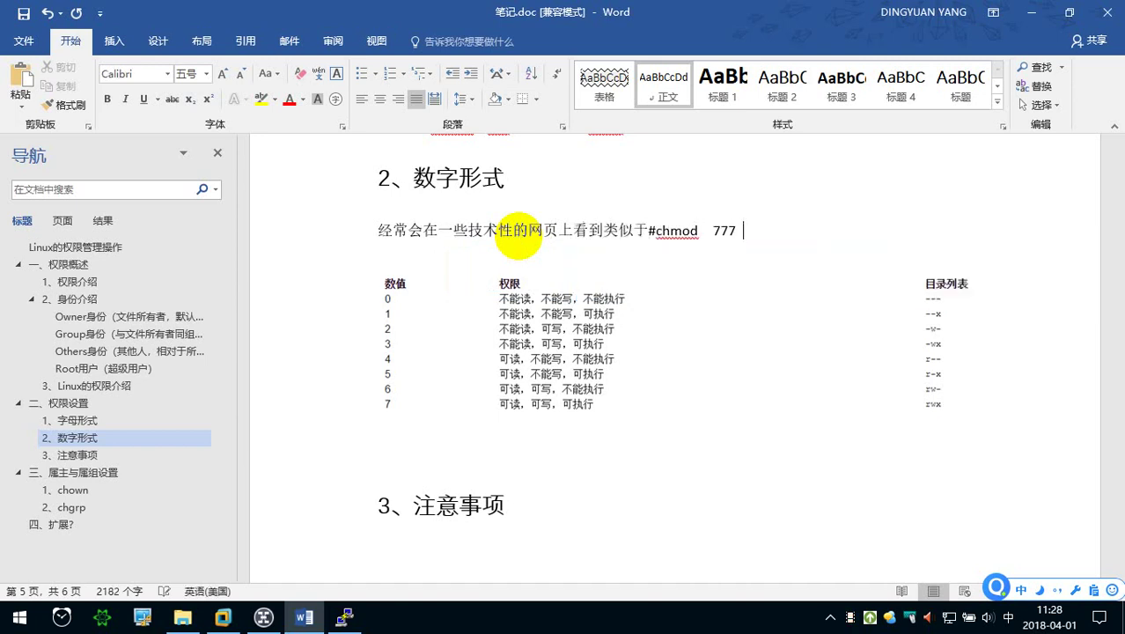
{"action": "type", "text": "a.txt"}
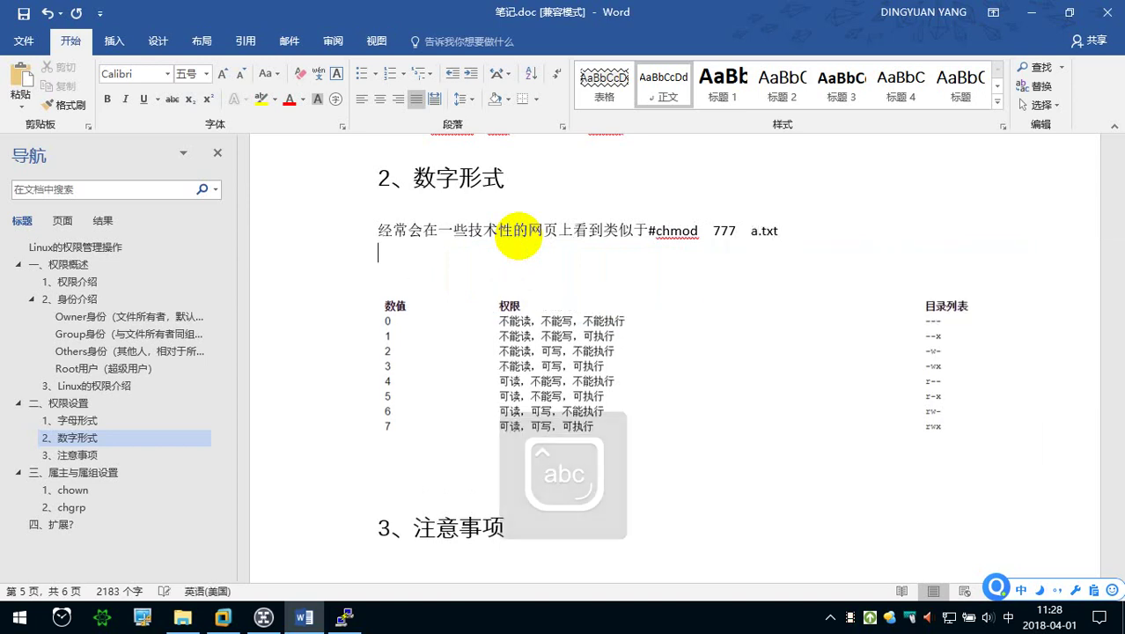
{"action": "type", "text": "   这样的"}
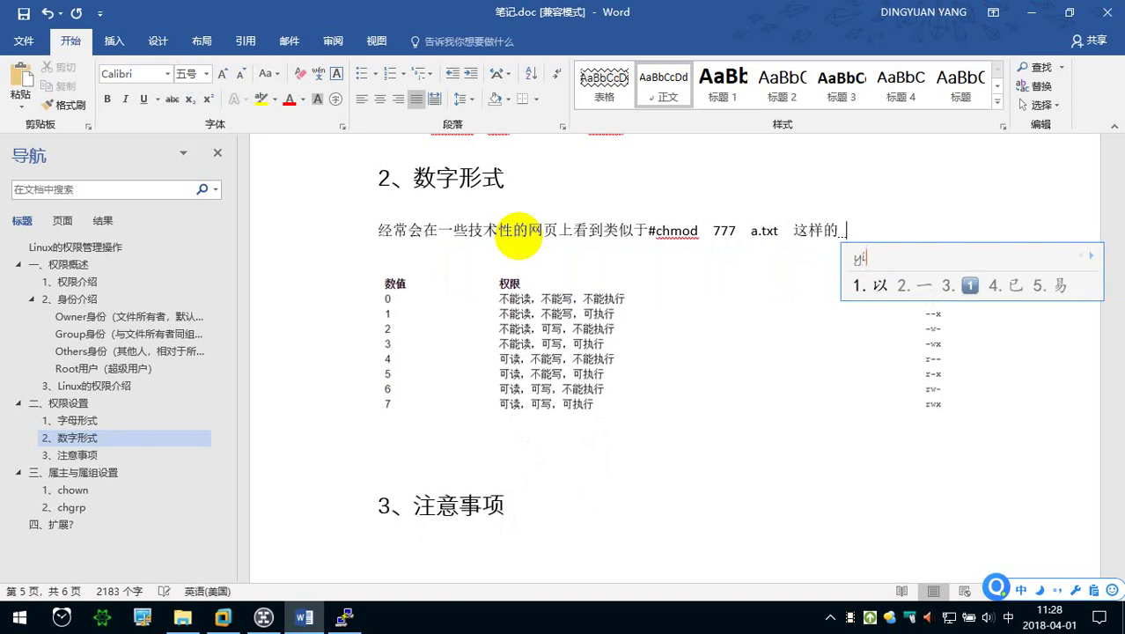
{"action": "type", "text": "一个权限，"}
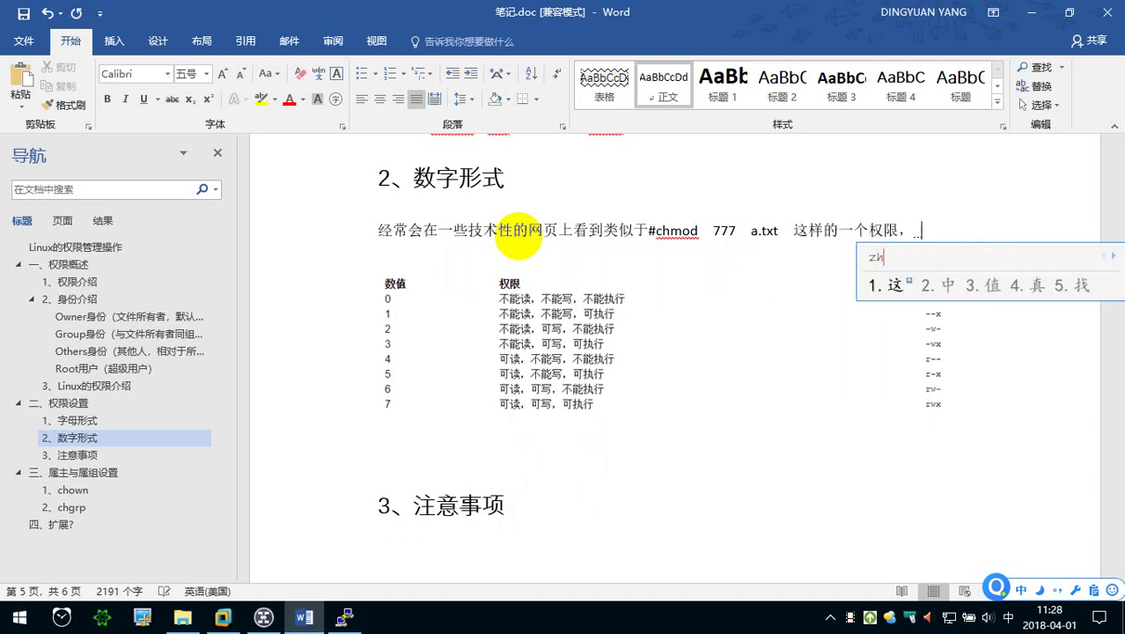
{"action": "type", "text": "这种形式"}
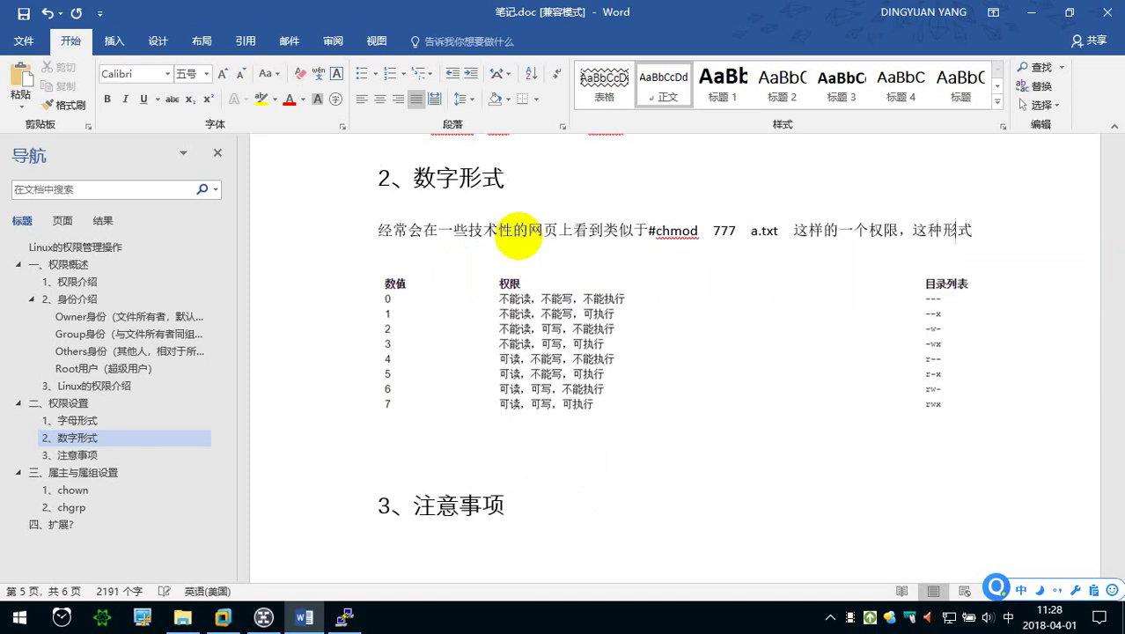
{"action": "type", "text": "称之为数字形式权限（7）"}
{"action": "key", "text": "Left"}
{"action": "type", "text": "777"}
{"action": "key", "text": "Right"}
{"action": "type", "text": "。"}
{"action": "key", "text": "Return"}
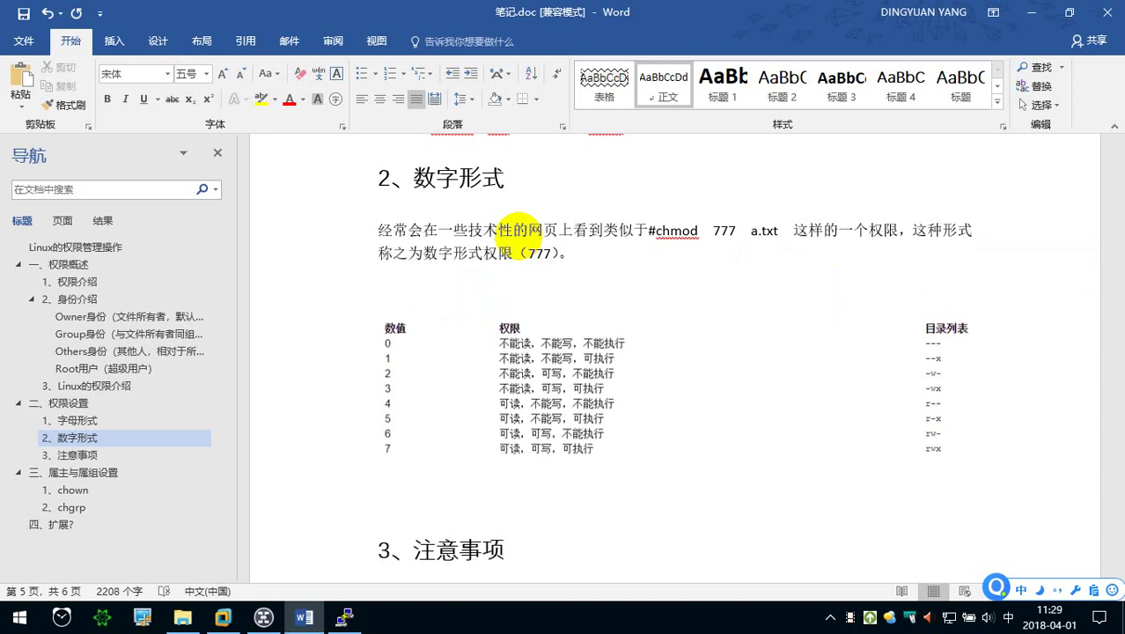
Step: Type 读, 写 and 执行 on three separate lines
{"action": "key", "text": "Return"}
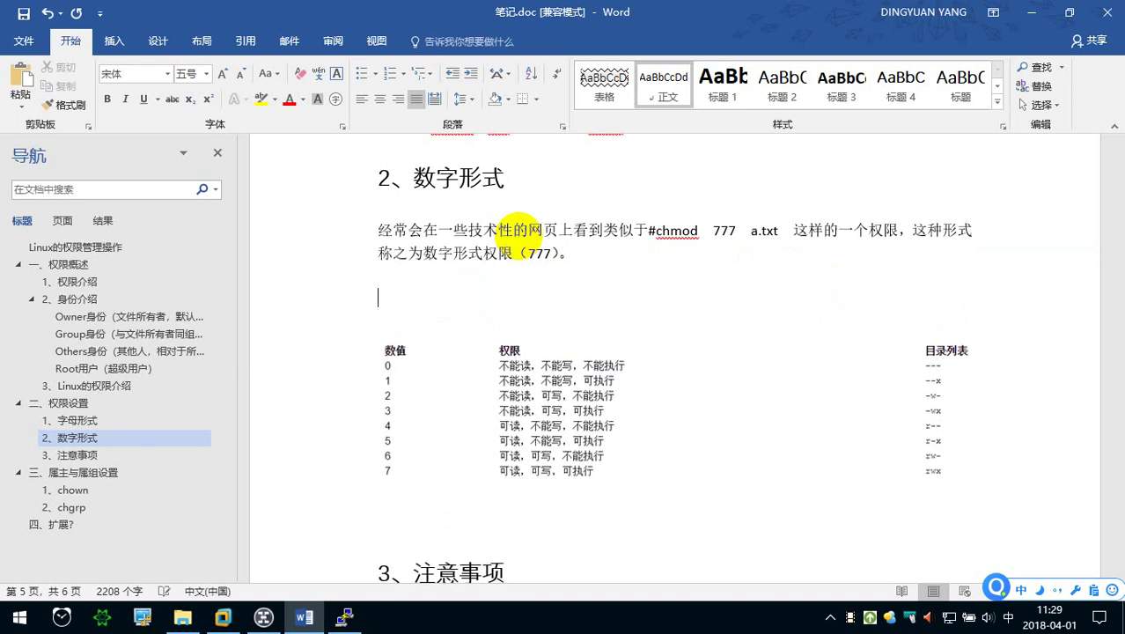
{"action": "type", "text": "du"}
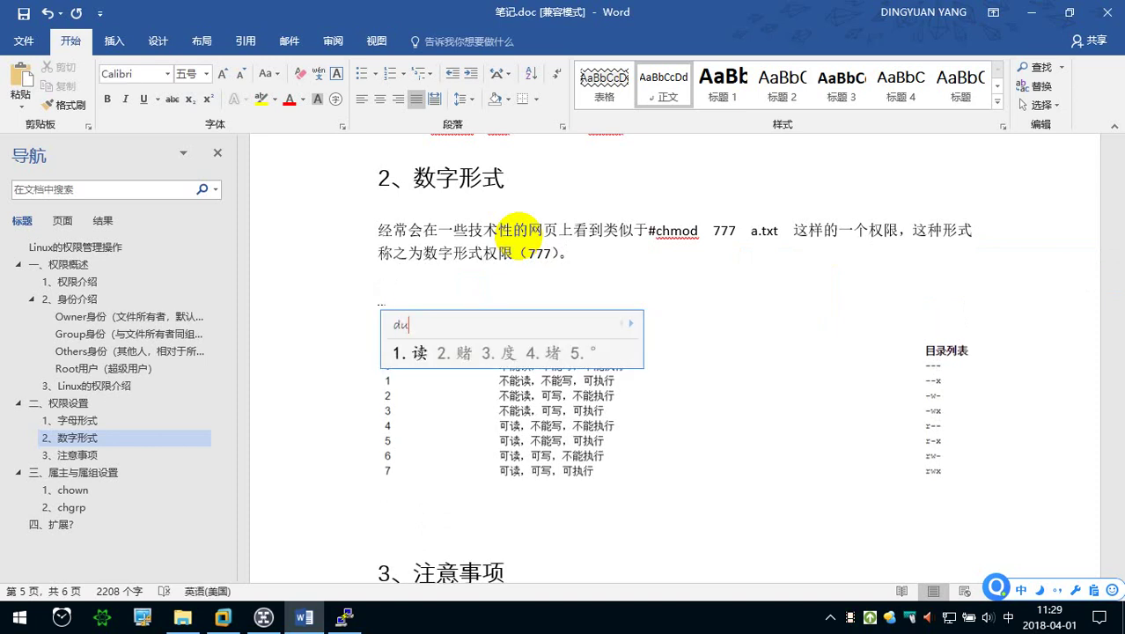
{"action": "key", "text": "space"}
{"action": "key", "text": "Return"}
{"action": "type", "text": "xie"}
{"action": "key", "text": "space"}
{"action": "key", "text": "Return"}
{"action": "type", "text": "zhixing"}
{"action": "key", "text": "space"}
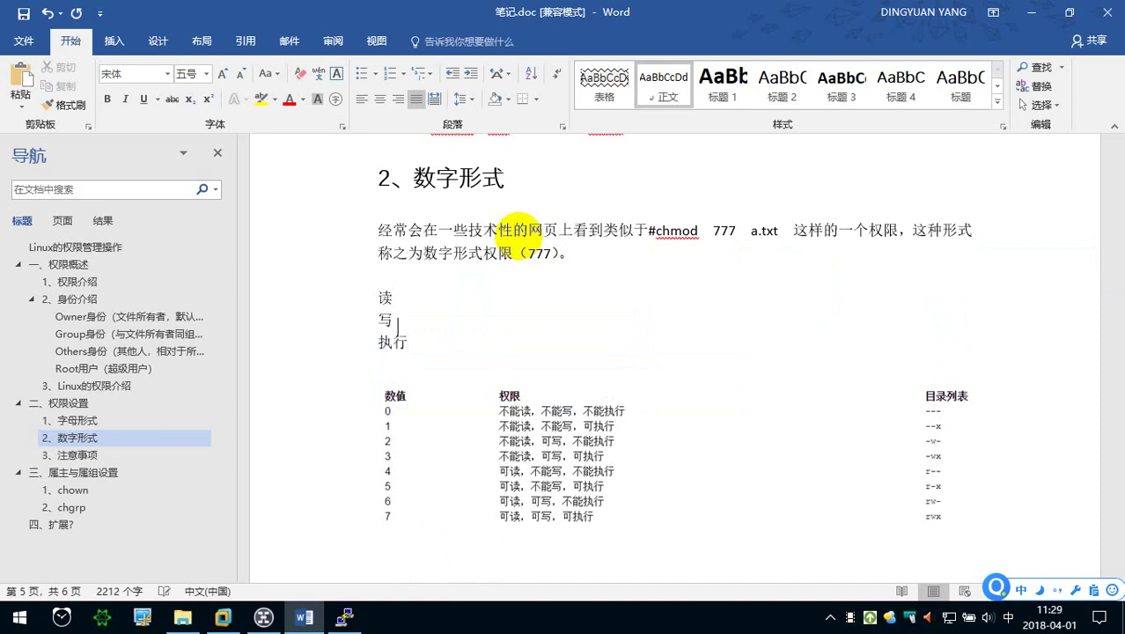
Step: Add the letters r, w, x to the lines and begin the numeric values after a tab
{"action": "type", "text": "r"}
{"action": "key", "text": "Return"}
{"action": "key", "text": "Down"}
{"action": "type", "text": "w"}
{"action": "key", "text": "Return"}
{"action": "key", "text": "Down"}
{"action": "type", "text": "x"}
{"action": "key", "text": "Return"}
{"action": "key", "text": "Tab"}
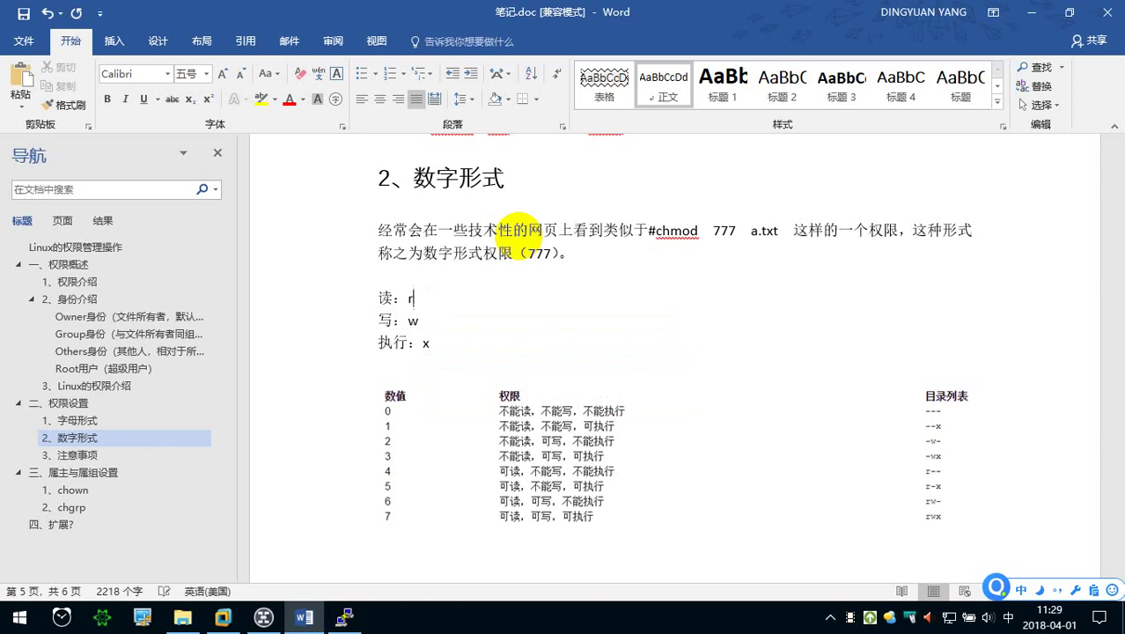
{"action": "type", "text": "4"}
{"action": "type", "text": "2"}
{"action": "key", "text": "Tab"}
{"action": "type", "text": "1"}
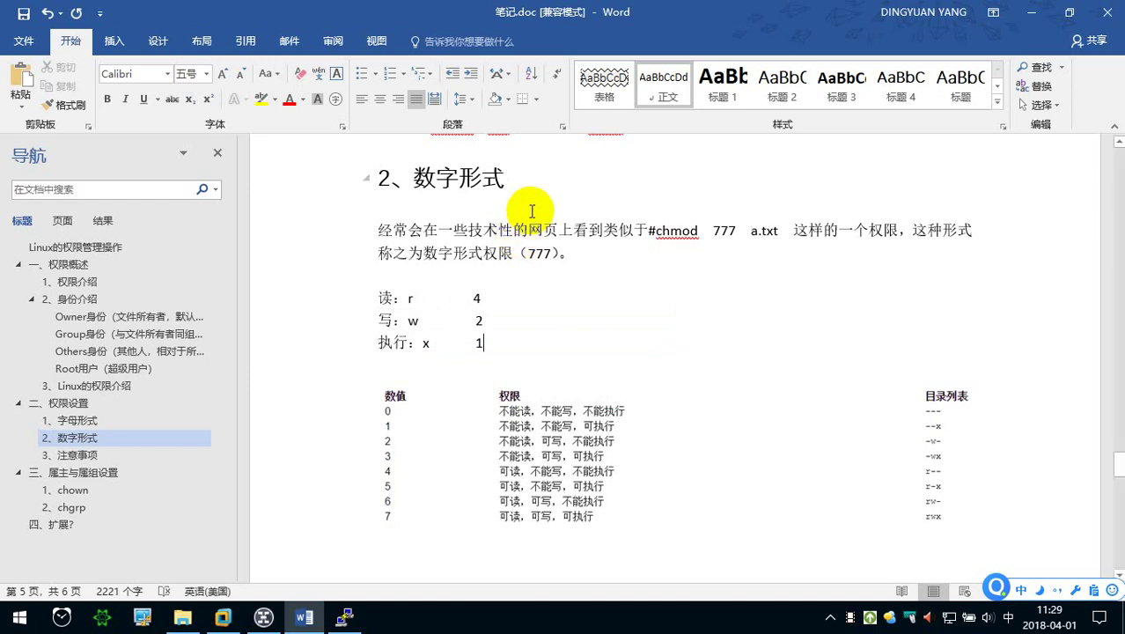
{"action": "left_click", "coordinate": [473, 299]}
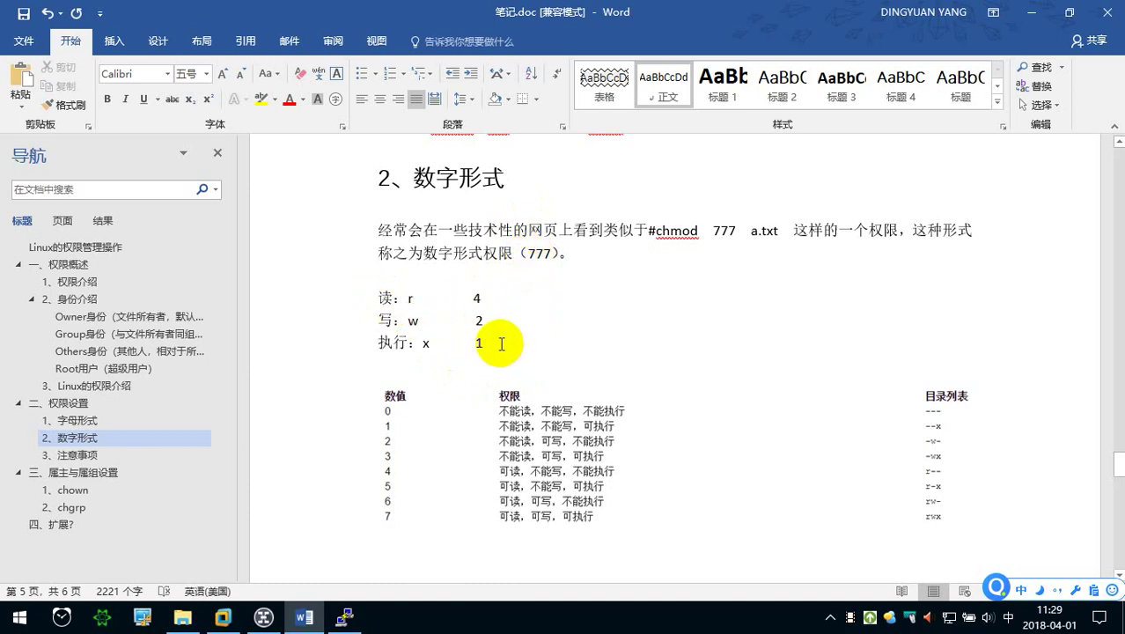
Step: Make the 读：r 4, 写：w 2, 执行：x 1 lines bold with yellow highlighting
{"action": "left_click_drag", "start_coordinate": [497, 343], "coordinate": [283, 268]}
{"action": "left_click", "coordinate": [107, 99]}
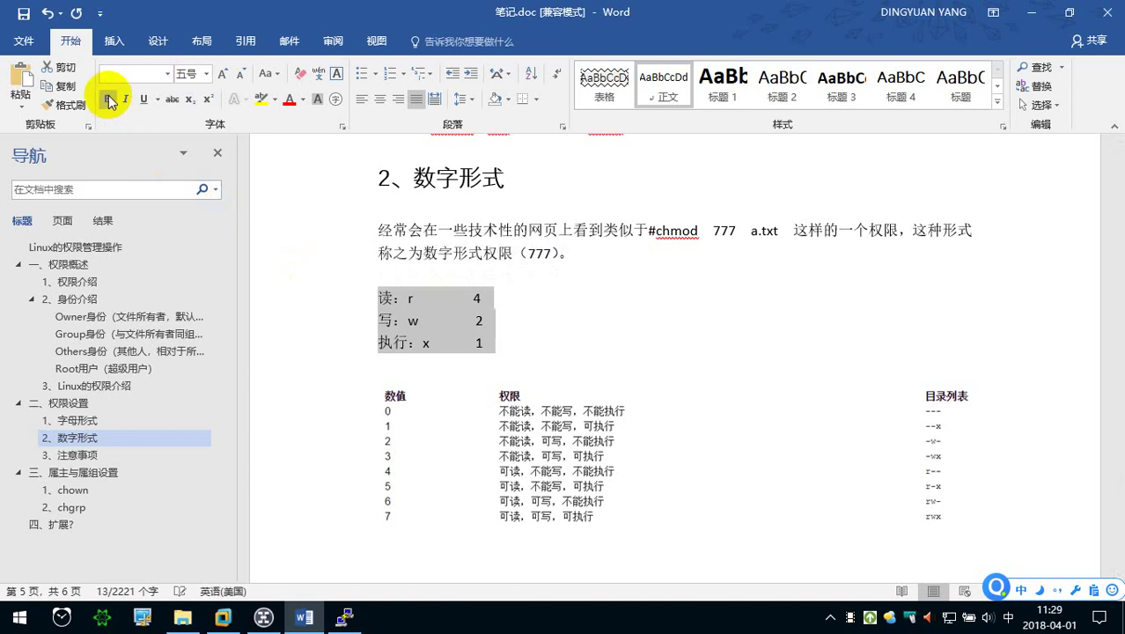
{"action": "left_click", "coordinate": [265, 100]}
{"action": "left_click", "coordinate": [515, 337]}
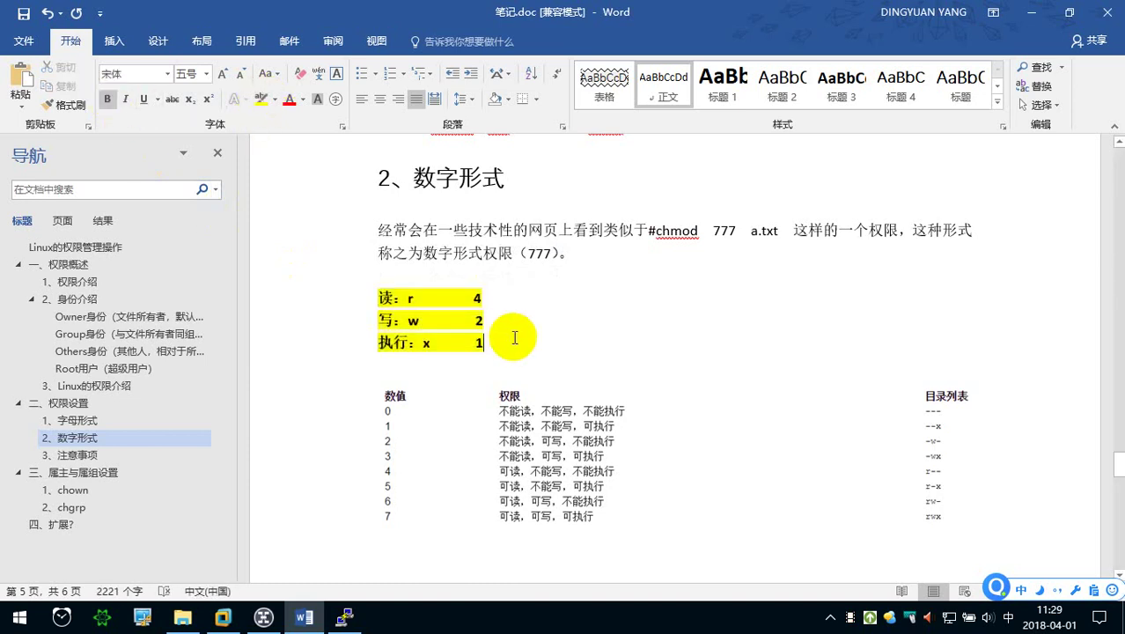
{"action": "scroll", "coordinate": [515, 337], "scroll_direction": "down", "scroll_amount": 1}
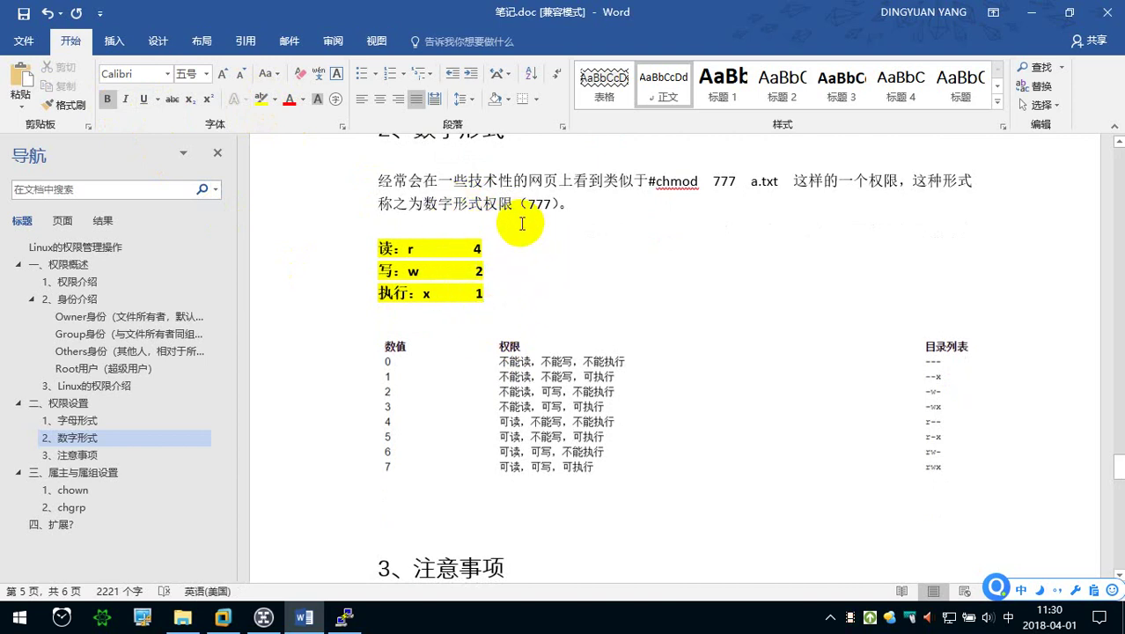
{"action": "scroll", "coordinate": [522, 225], "scroll_direction": "down", "scroll_amount": 1}
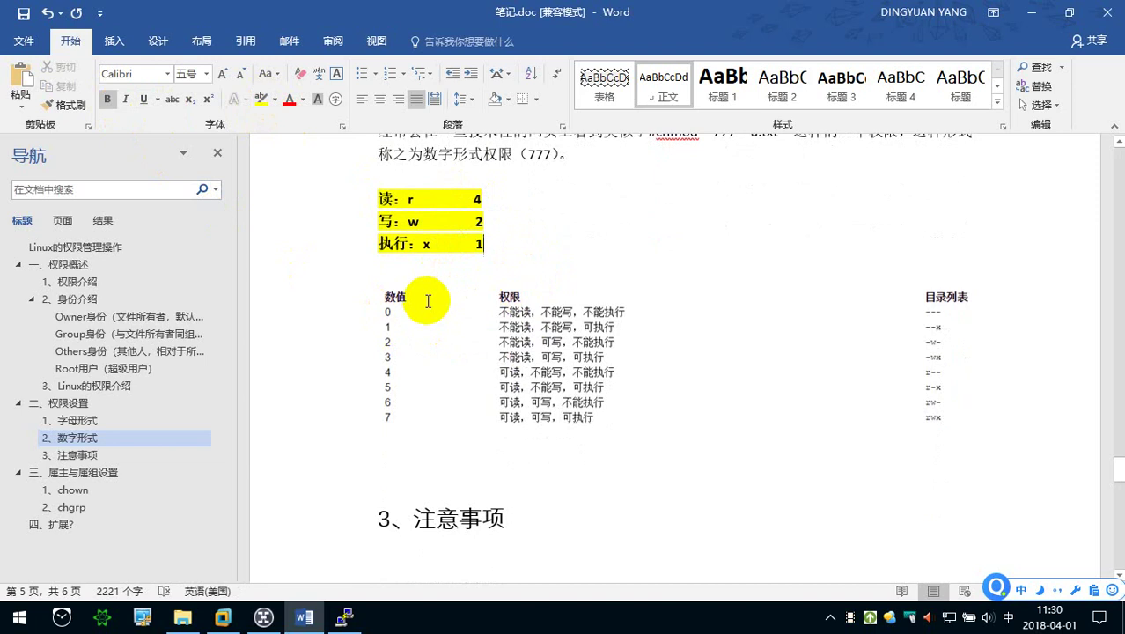
Step: Type '没有任何权限：0' on the empty line below 执行：x 1
{"action": "left_click", "coordinate": [385, 264]}
{"action": "type", "text": "me"}
{"action": "key", "text": "BackSpace"}
{"action": "key", "text": "BackSpace"}
{"action": "type", "text": "meiyou renhe quanxian"}
{"action": "key", "text": "space"}
{"action": "type", "text": "：0"}
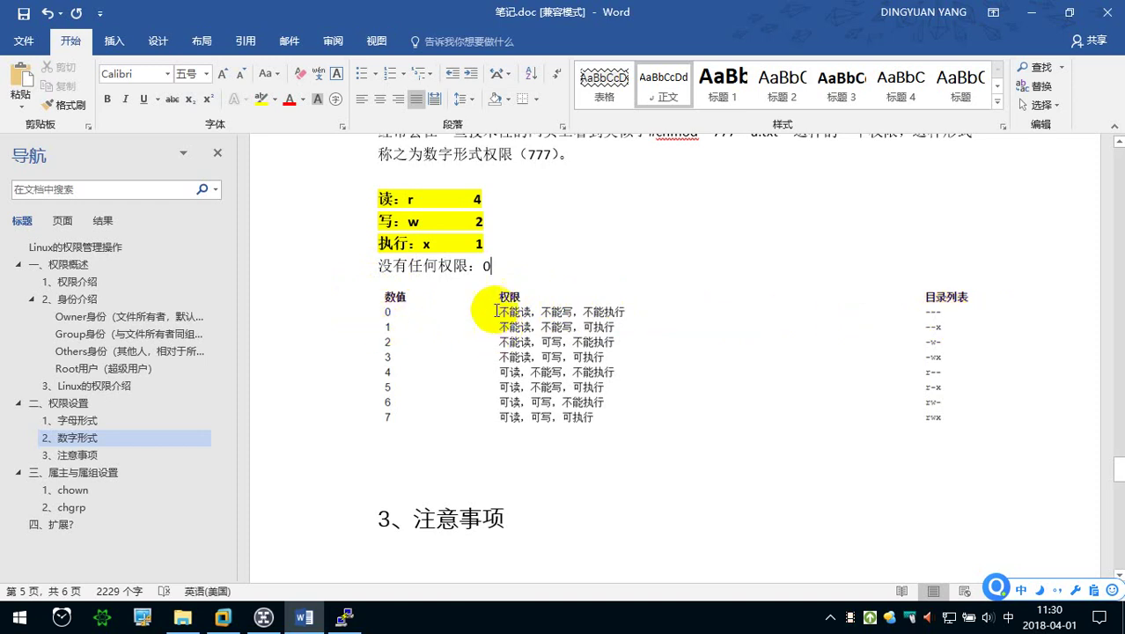
{"action": "left_click_drag", "start_coordinate": [490, 266], "coordinate": [389, 182]}
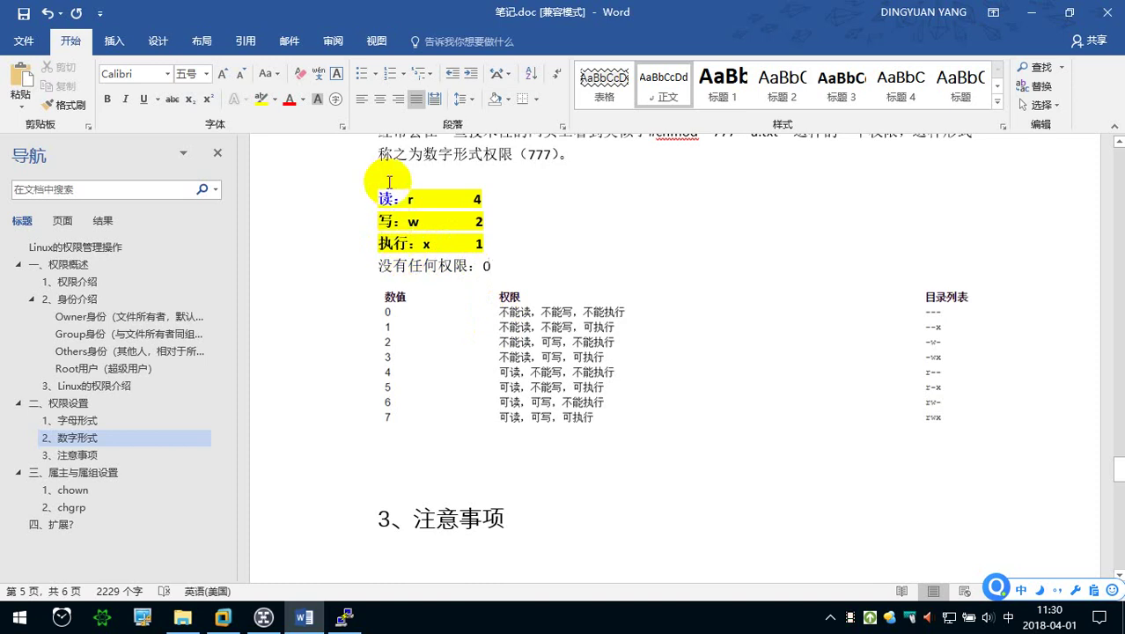
{"action": "left_click", "coordinate": [502, 268]}
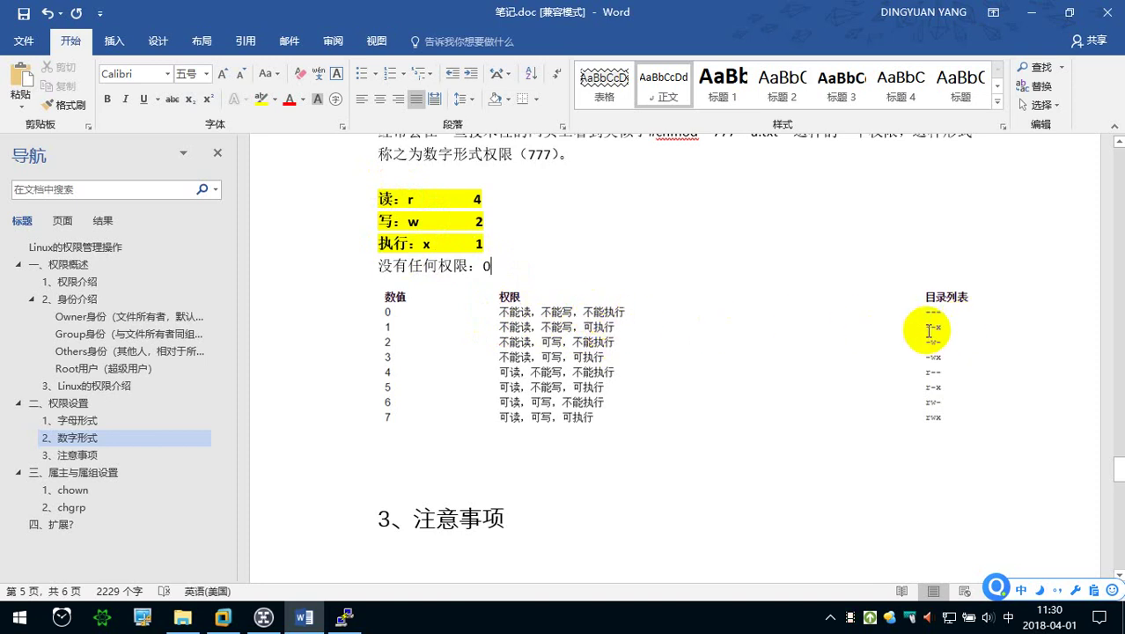
{"action": "mouse_move", "coordinate": [380, 197]}
{"action": "left_mouse_down"}
{"action": "mouse_move", "coordinate": [391, 212]}
{"action": "mouse_move", "coordinate": [478, 221]}
{"action": "left_mouse_up"}
{"action": "left_click", "coordinate": [497, 265]}
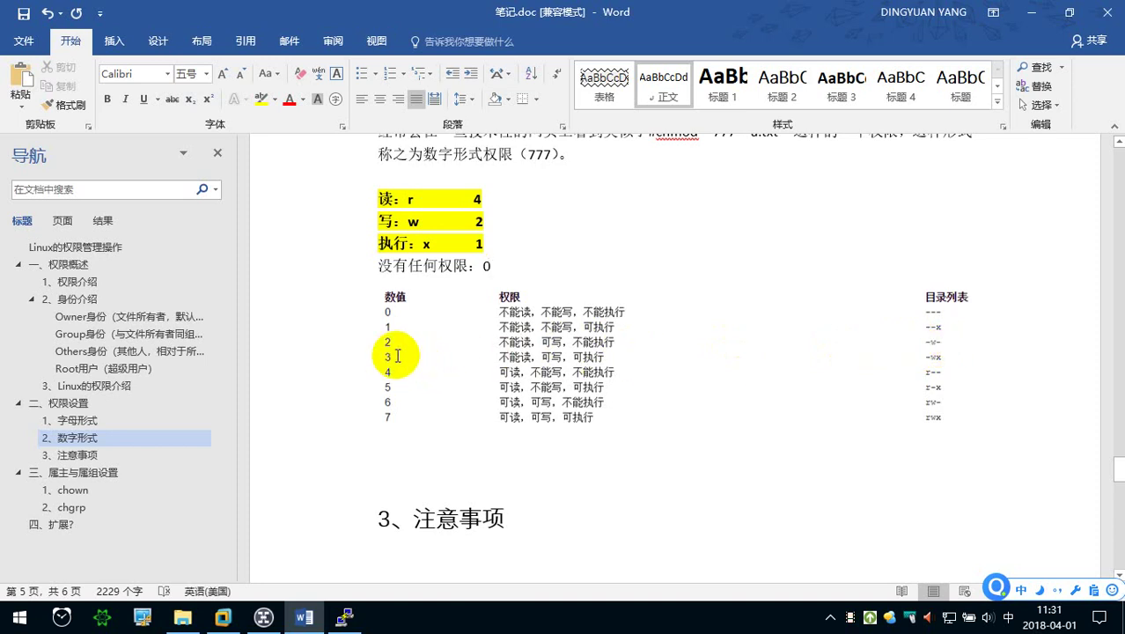
{"action": "left_click", "coordinate": [402, 219]}
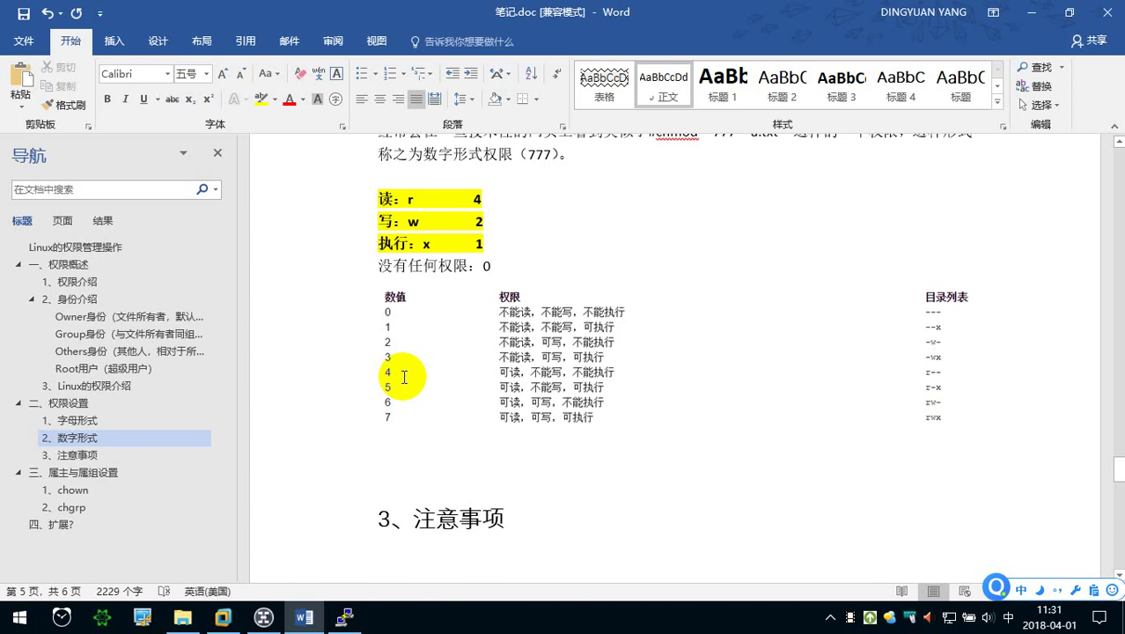
{"action": "double_click", "coordinate": [473, 199]}
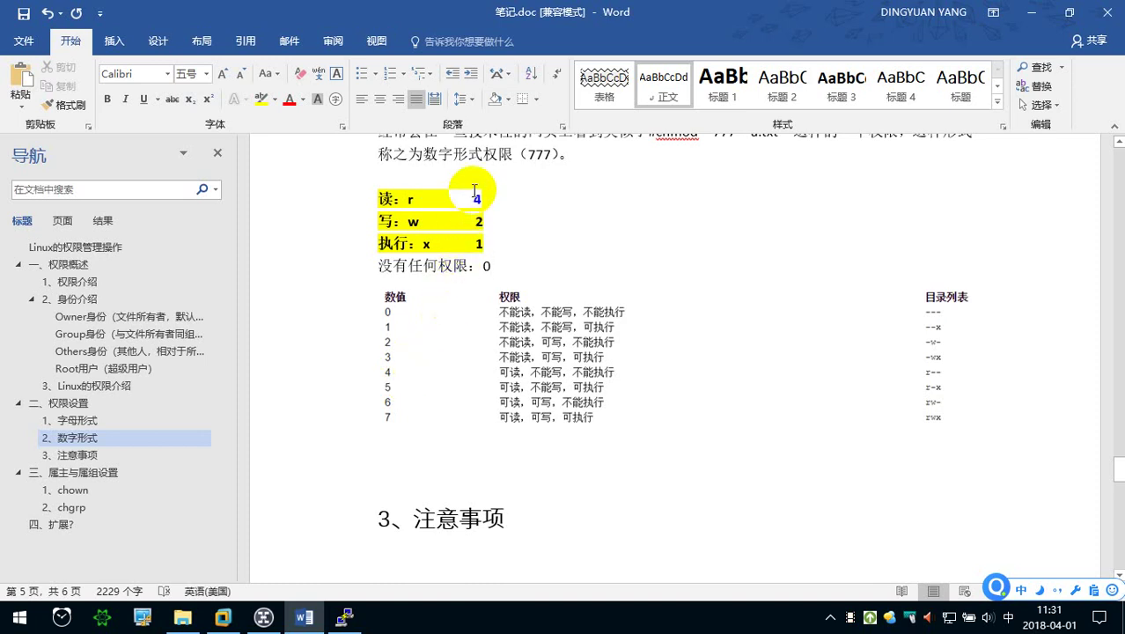
{"action": "left_click", "coordinate": [459, 187]}
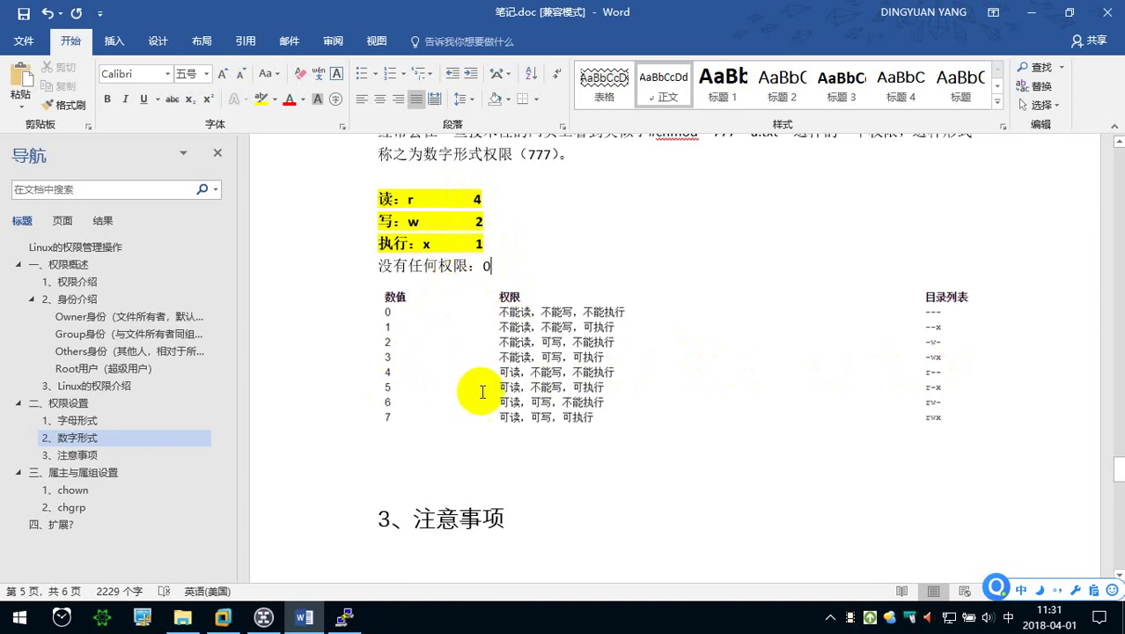
{"action": "double_click", "coordinate": [458, 200]}
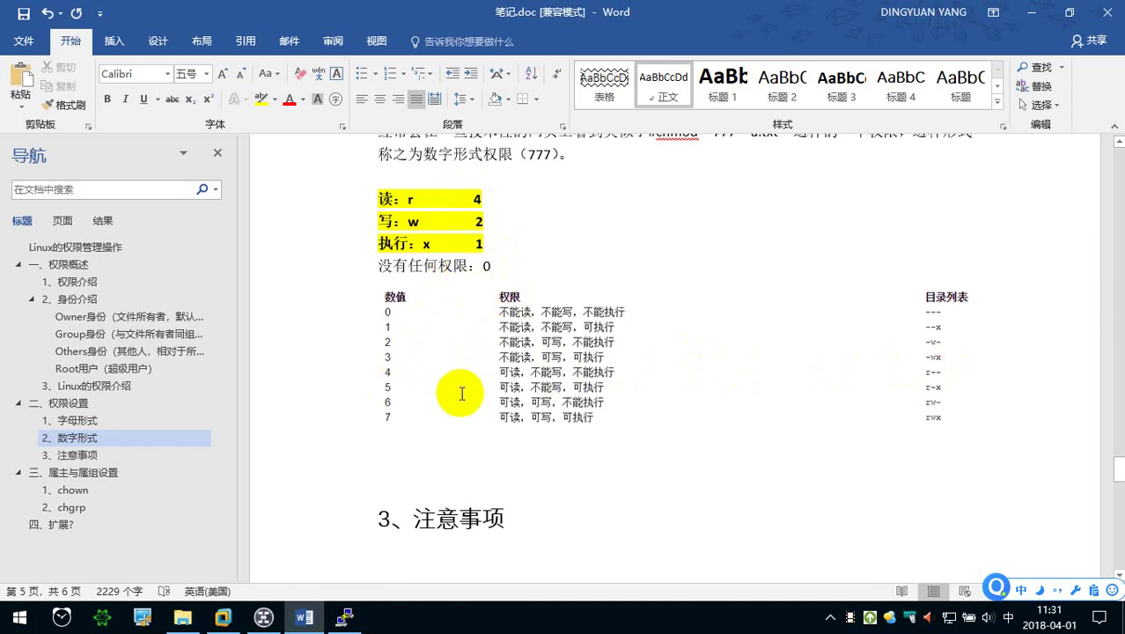
{"action": "left_click", "coordinate": [520, 387]}
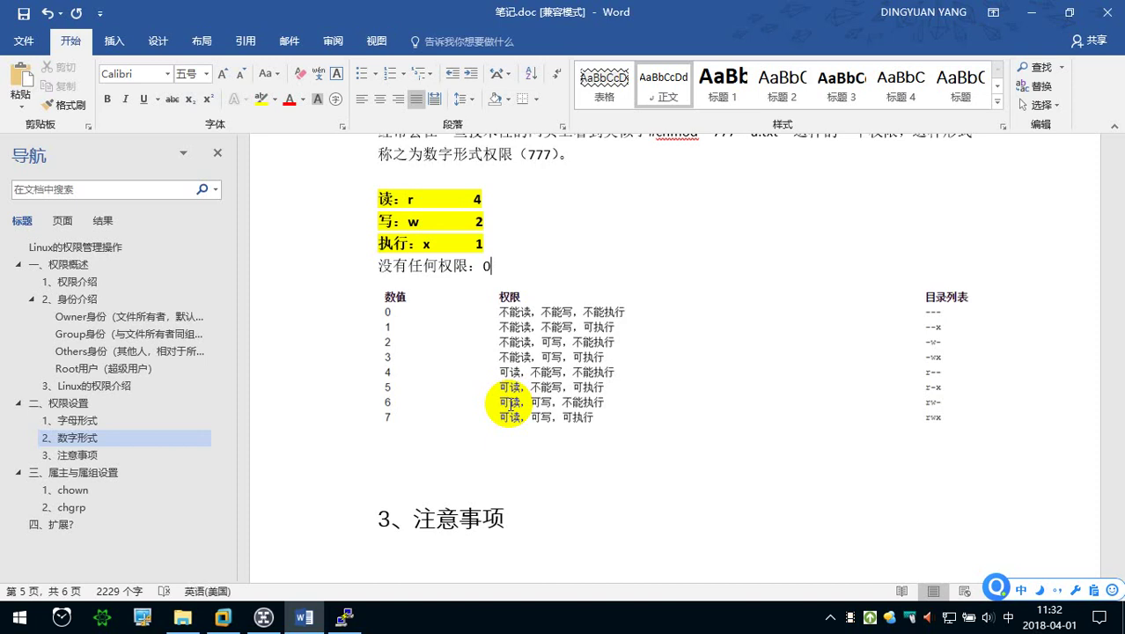
{"action": "scroll", "coordinate": [510, 405], "scroll_direction": "up", "scroll_amount": 1}
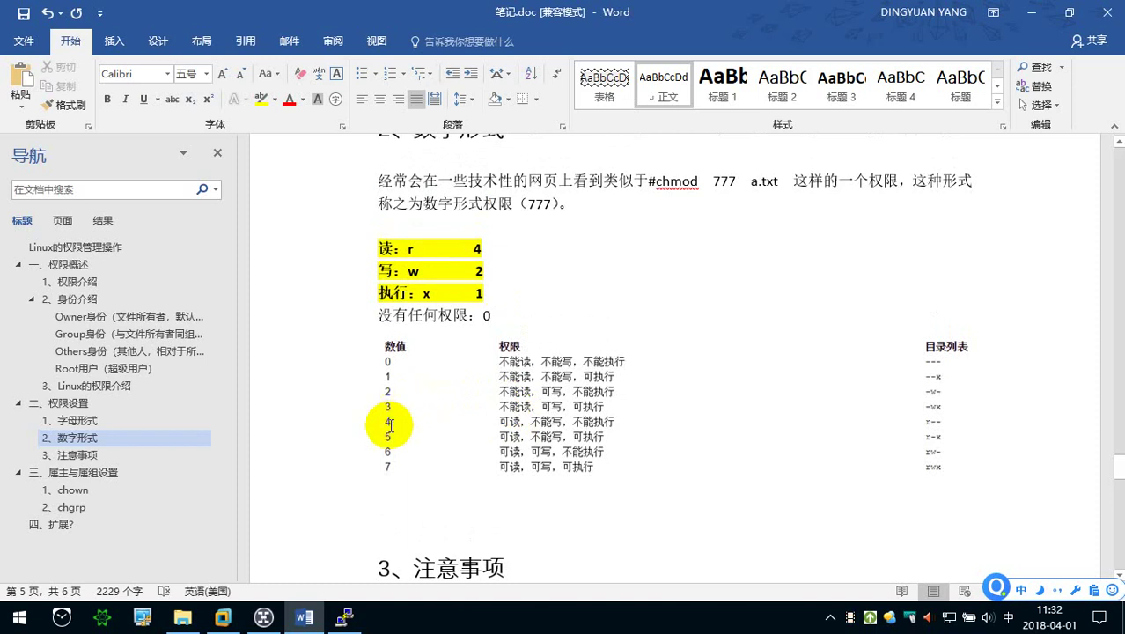
{"action": "scroll", "coordinate": [390, 422], "scroll_direction": "down", "scroll_amount": 1}
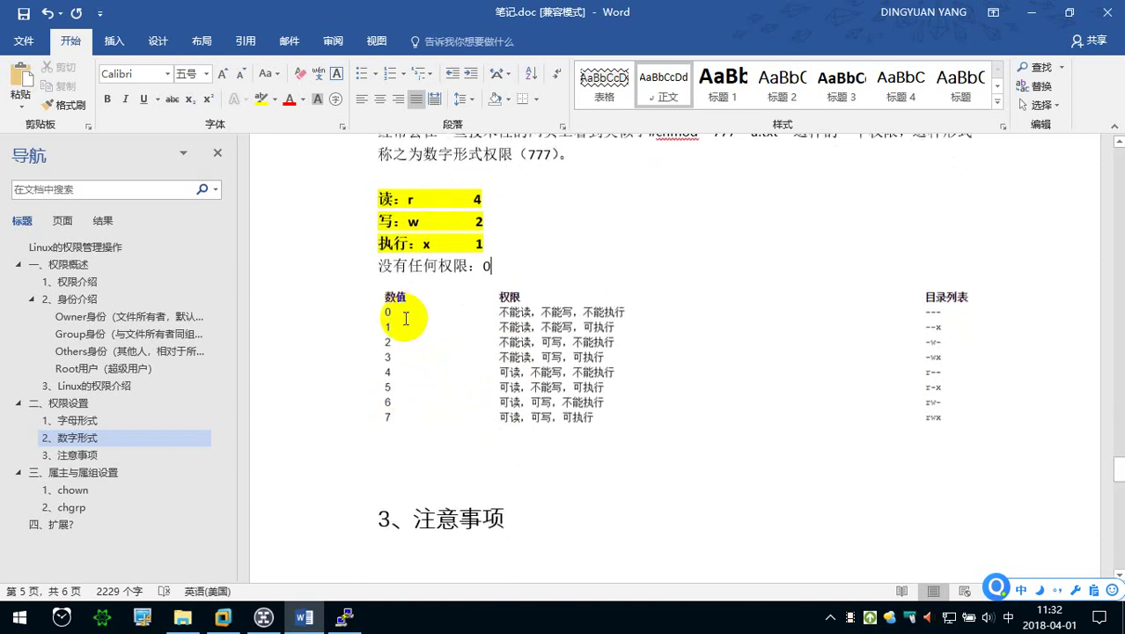
Step: Make '#chmod 777 a.txt' bold in the intro sentence
{"action": "left_click", "coordinate": [408, 434]}
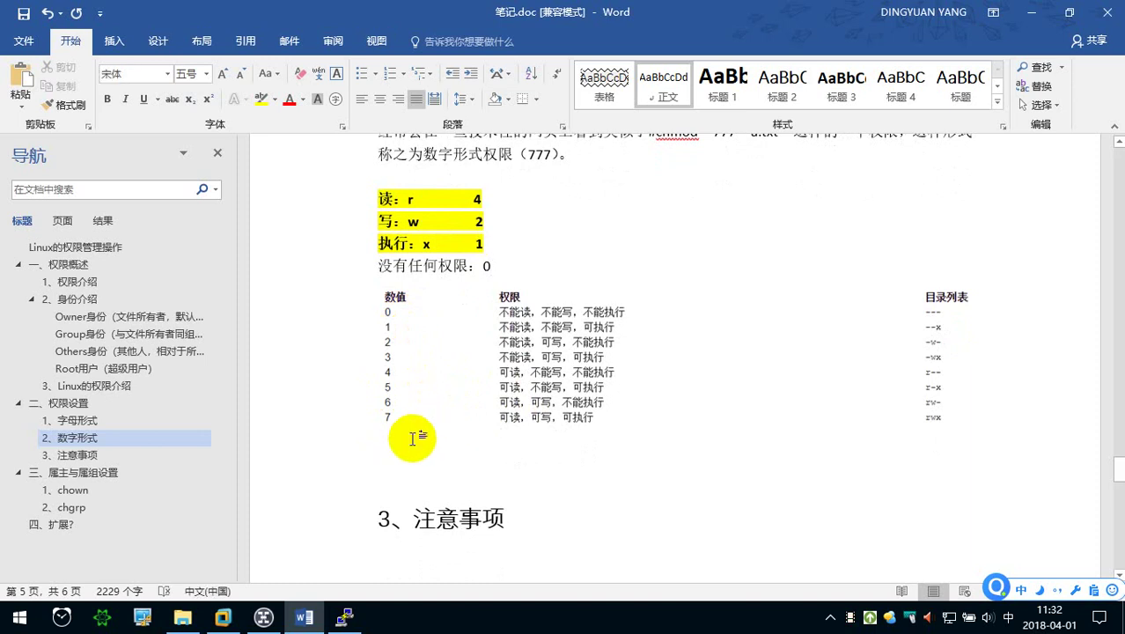
{"action": "key", "text": "Return"}
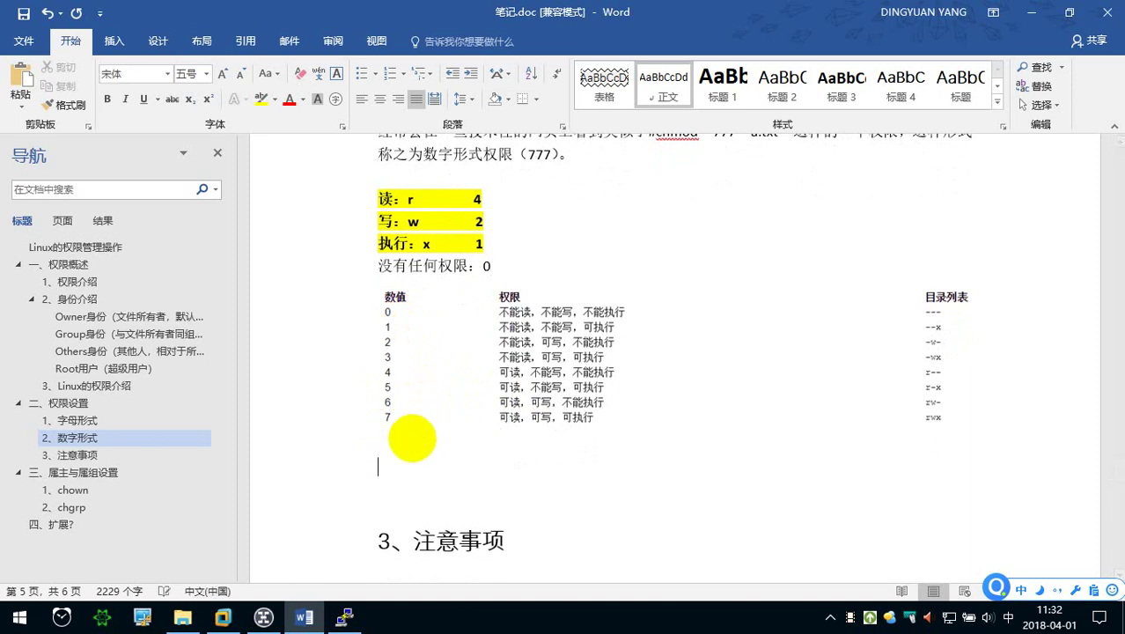
{"action": "key", "text": "BackSpace"}
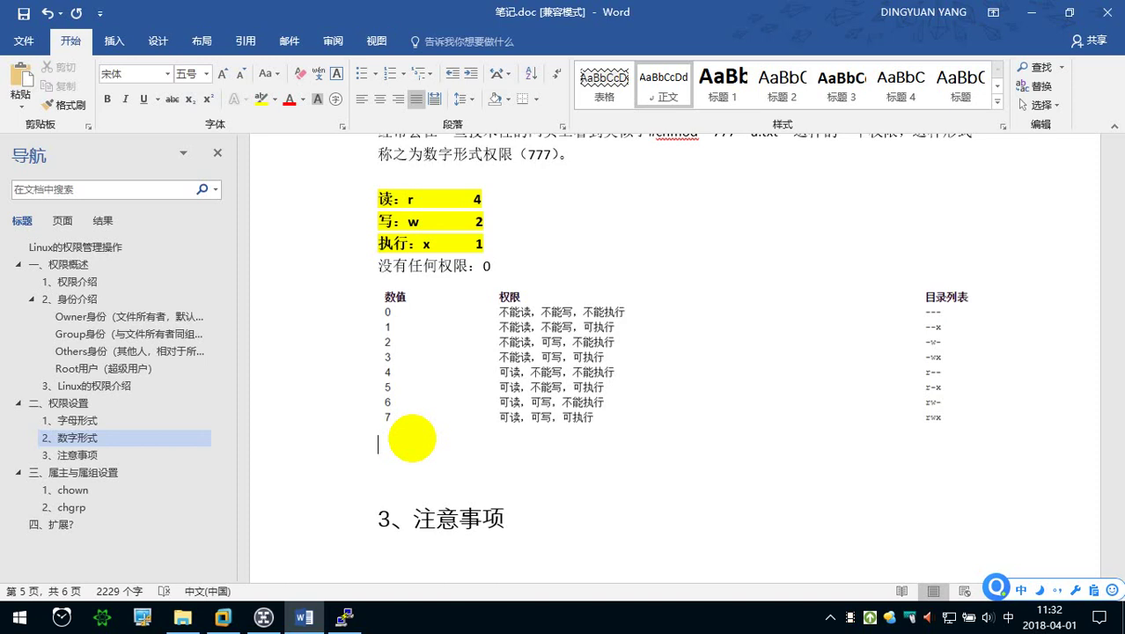
{"action": "scroll", "coordinate": [412, 438], "scroll_direction": "up", "scroll_amount": 2}
{"action": "scroll", "coordinate": [418, 427], "scroll_direction": "up", "scroll_amount": 2}
{"action": "scroll", "coordinate": [431, 409], "scroll_direction": "up", "scroll_amount": 3}
{"action": "scroll", "coordinate": [444, 394], "scroll_direction": "up", "scroll_amount": 1}
{"action": "scroll", "coordinate": [440, 392], "scroll_direction": "up", "scroll_amount": 4}
{"action": "scroll", "coordinate": [440, 392], "scroll_direction": "down", "scroll_amount": 5}
{"action": "left_click_drag", "start_coordinate": [486, 428], "coordinate": [502, 428]}
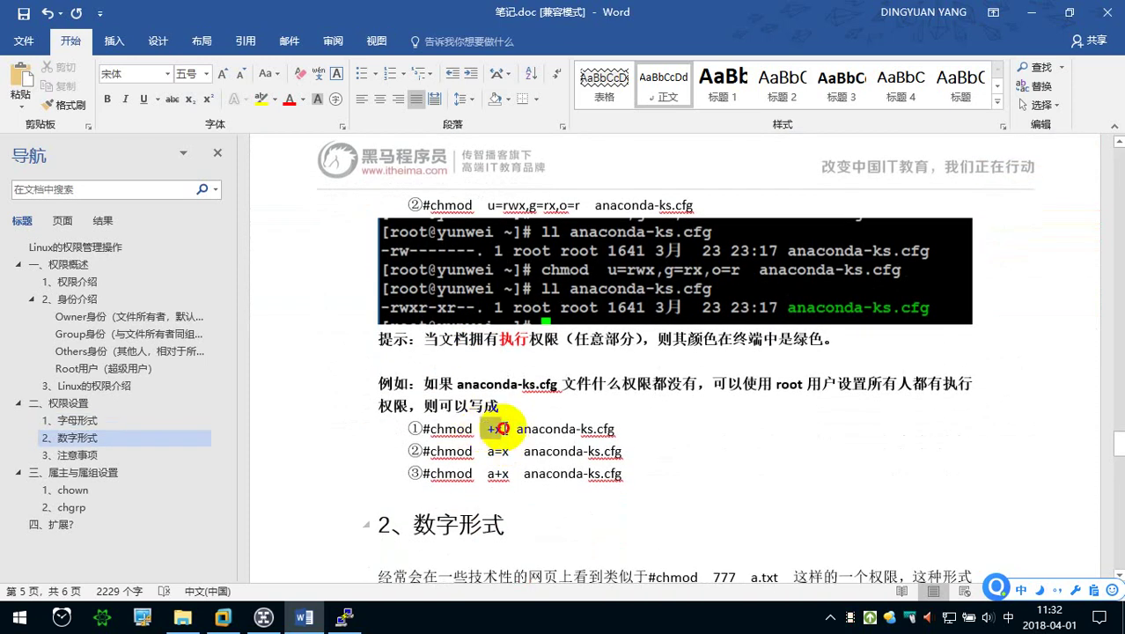
{"action": "scroll", "coordinate": [528, 436], "scroll_direction": "down", "scroll_amount": 2}
{"action": "scroll", "coordinate": [506, 467], "scroll_direction": "down", "scroll_amount": 2}
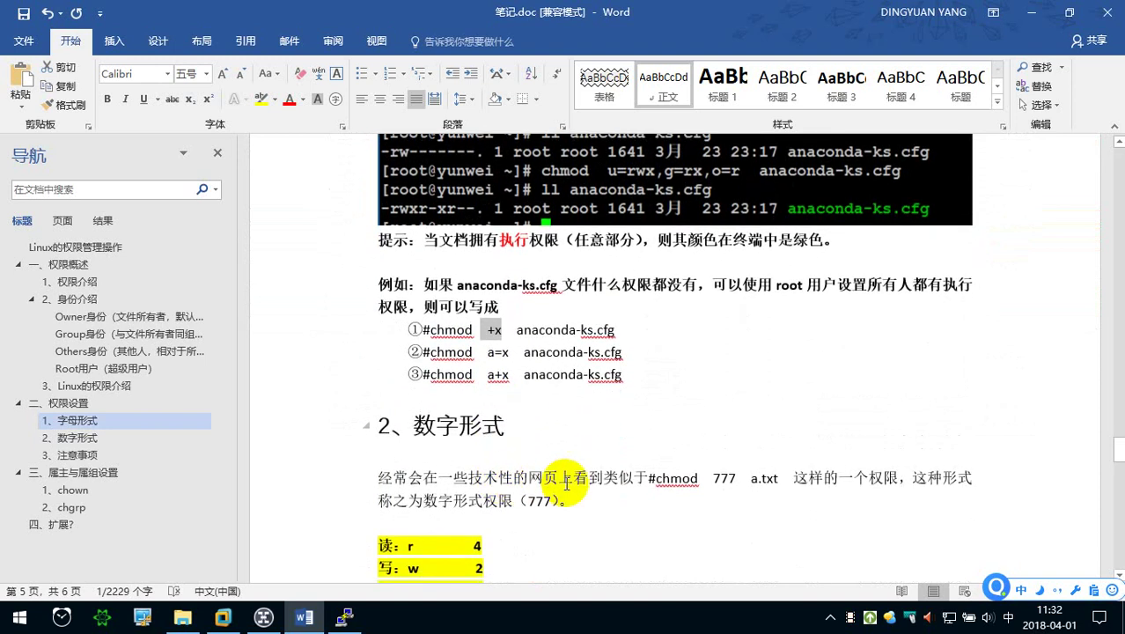
{"action": "left_click_drag", "start_coordinate": [648, 478], "coordinate": [782, 478]}
{"action": "left_click", "coordinate": [107, 99]}
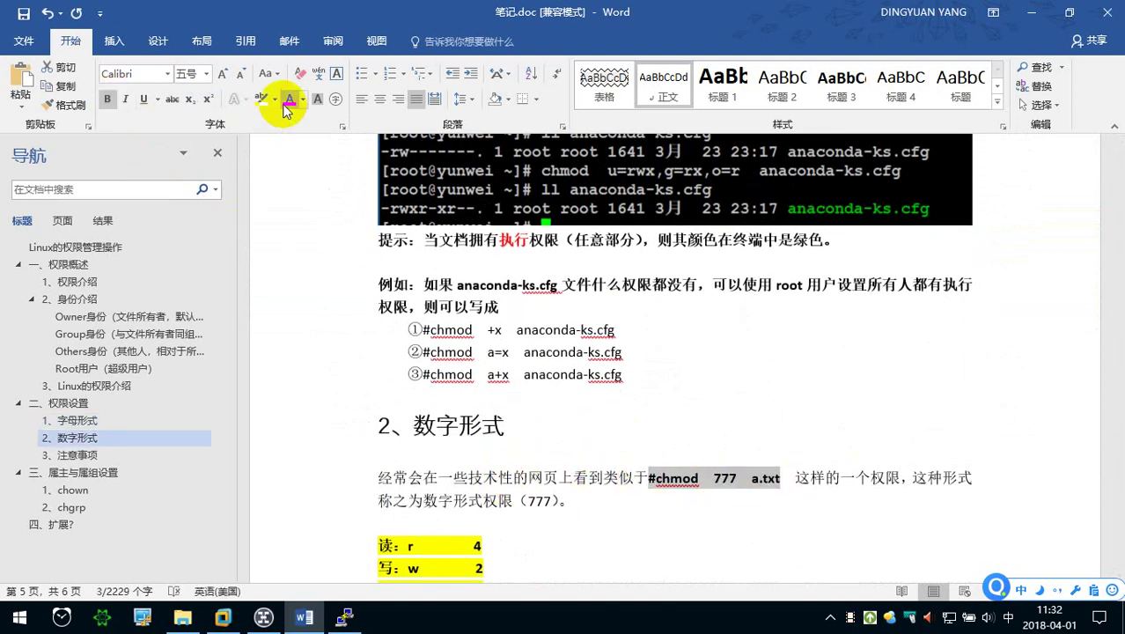
Step: Start a line reading '例如：需要给' above 3、注意事项
{"action": "scroll", "coordinate": [352, 352], "scroll_direction": "down", "scroll_amount": 6}
{"action": "left_click", "coordinate": [425, 463]}
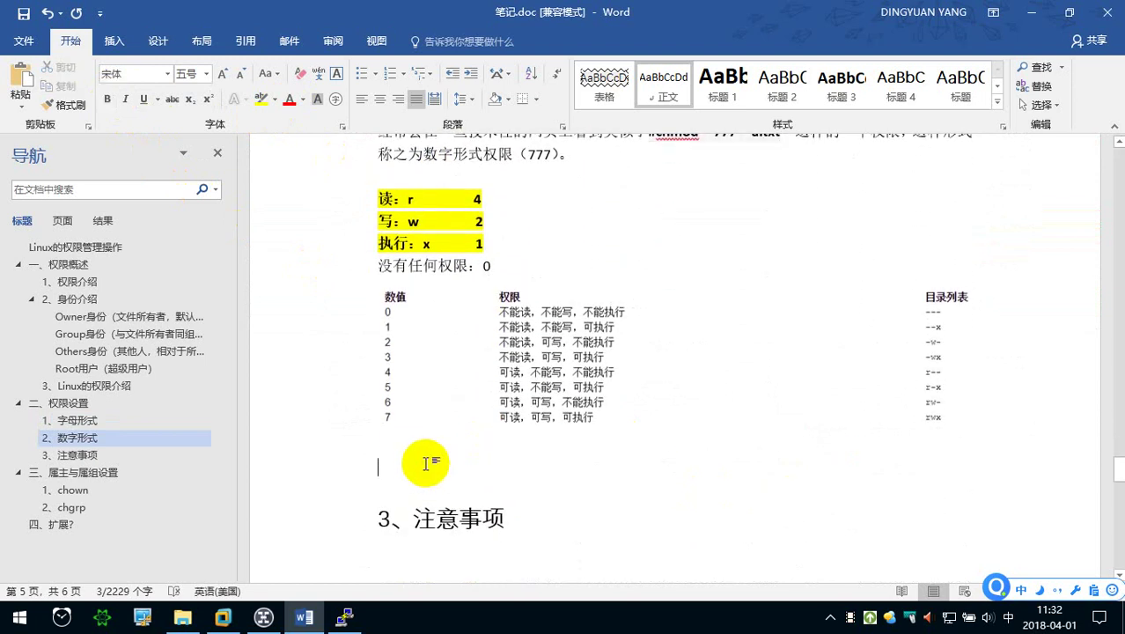
{"action": "type", "text": "例如："}
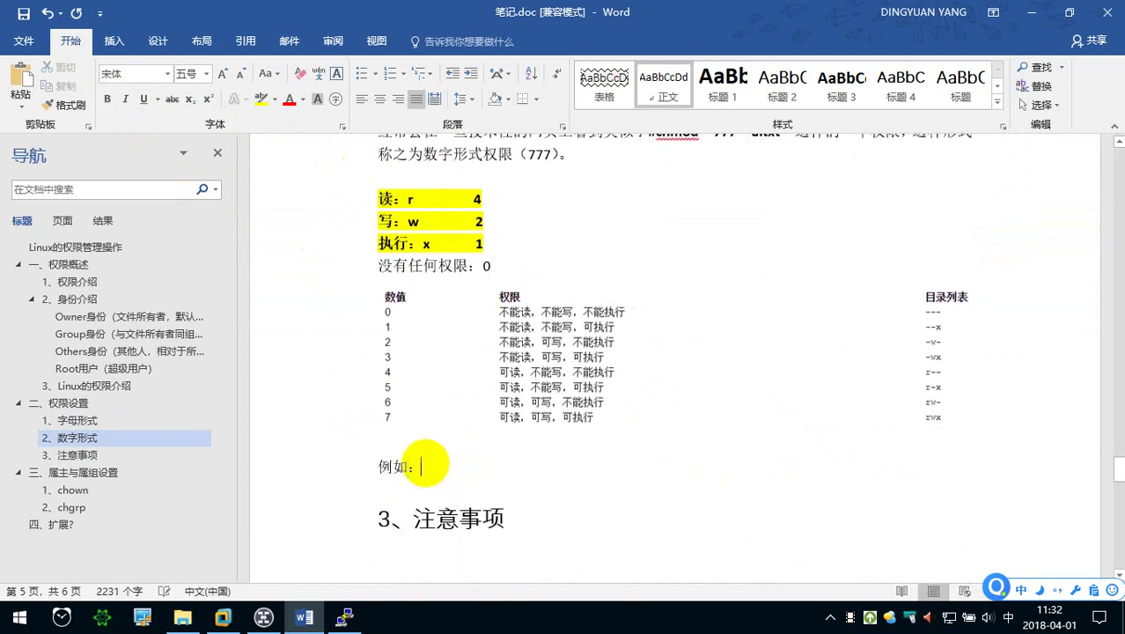
{"action": "type", "text": "需要给"}
Step: In PuTTY, run ls and 'll anaconda-ks.cfg' to show the file's permissions
{"action": "left_click", "coordinate": [344, 616]}
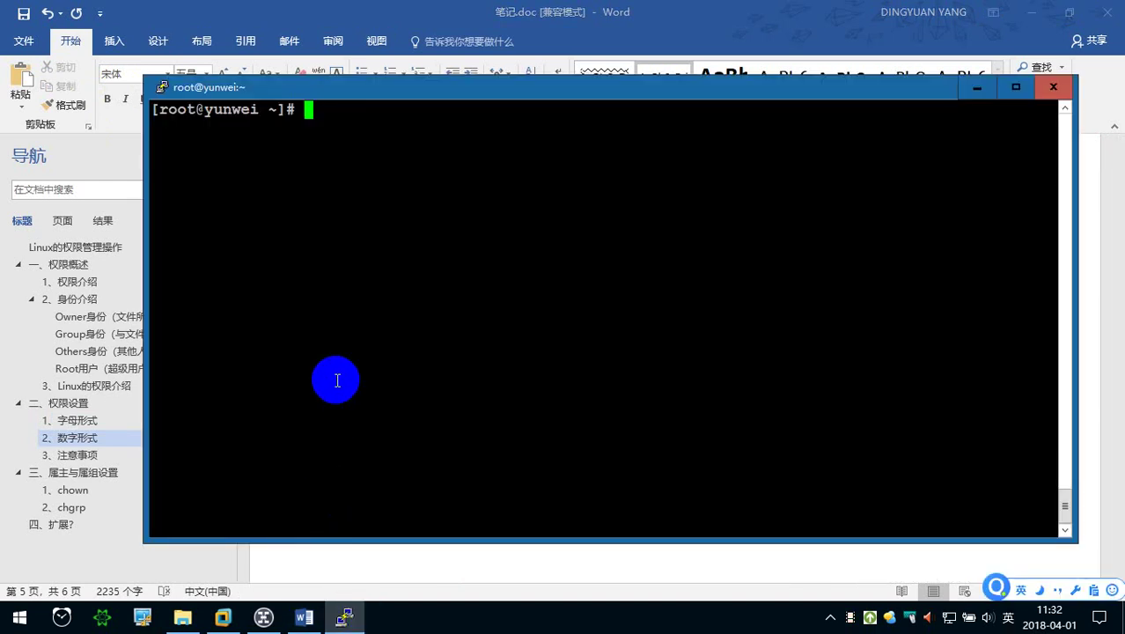
{"action": "type", "text": "ll -ann"}
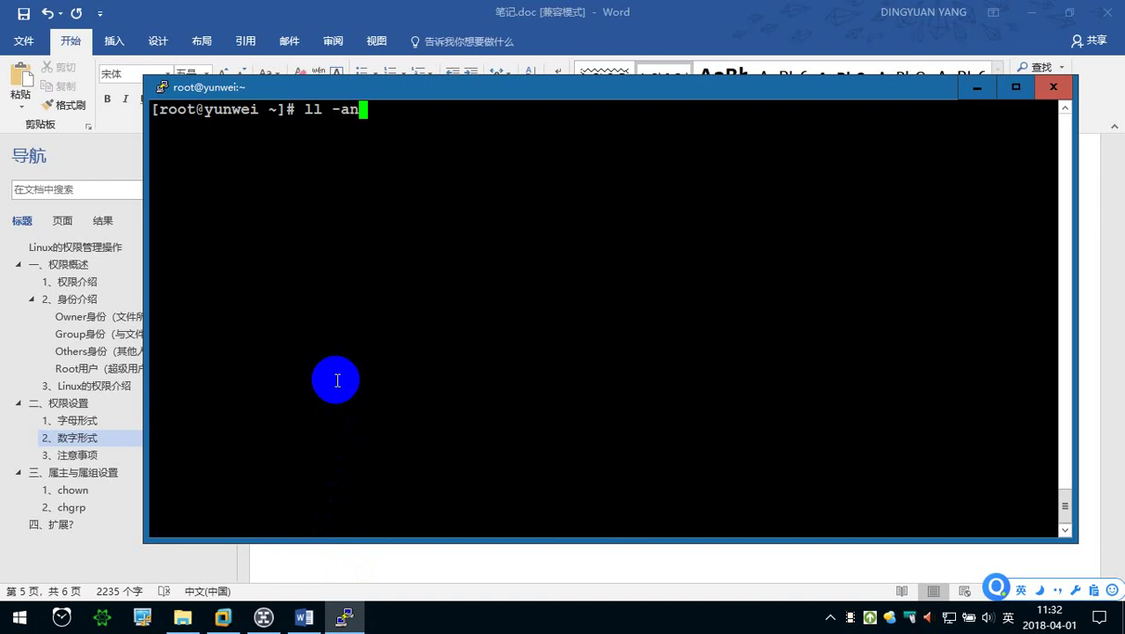
{"action": "key", "text": "BackSpace"}
{"action": "key", "text": "BackSpace"}
{"action": "key", "text": "BackSpace"}
{"action": "key", "text": "BackSpace"}
{"action": "key", "text": "BackSpace"}
{"action": "key", "text": "BackSpace"}
{"action": "type", "text": "ls"}
{"action": "key", "text": "Return"}
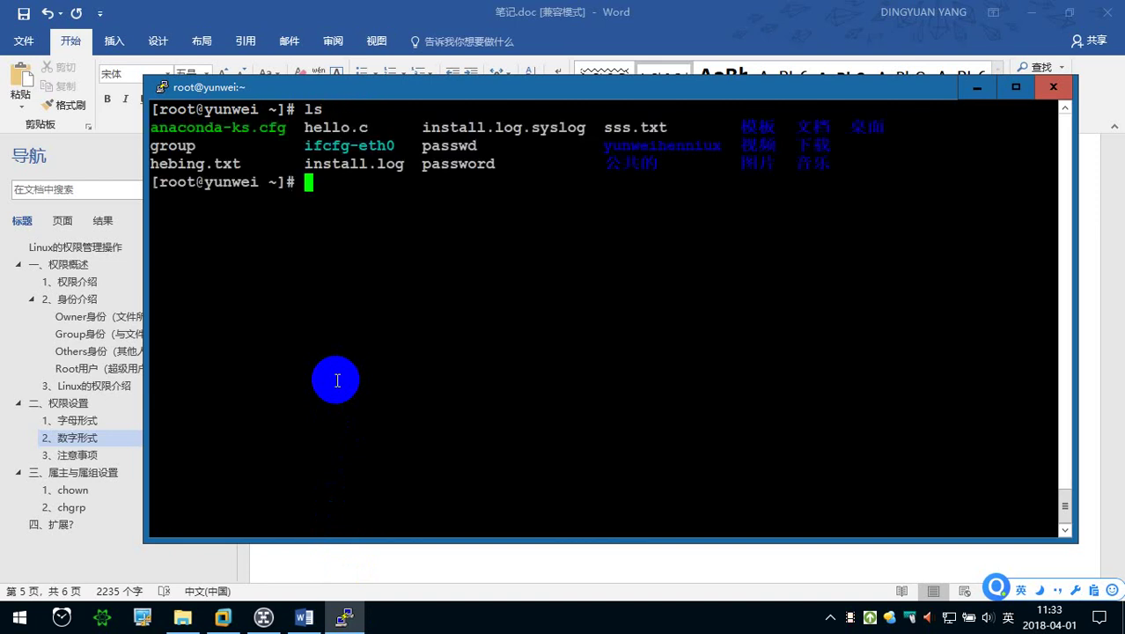
{"action": "type", "text": "ll an"}
{"action": "key", "text": "Tab"}
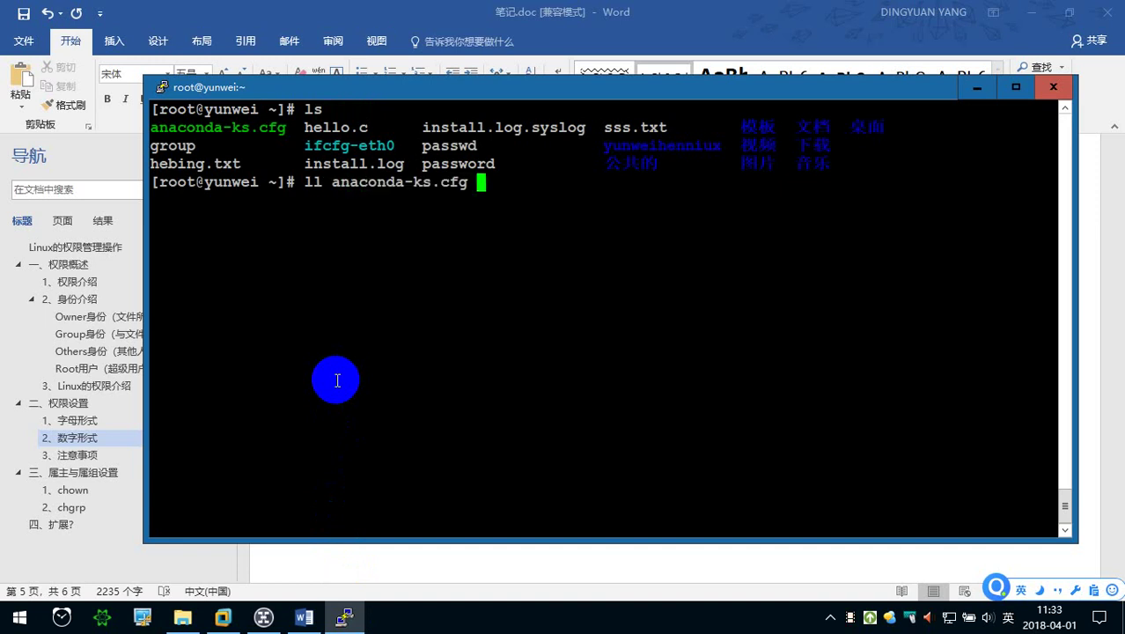
{"action": "key", "text": "Return"}
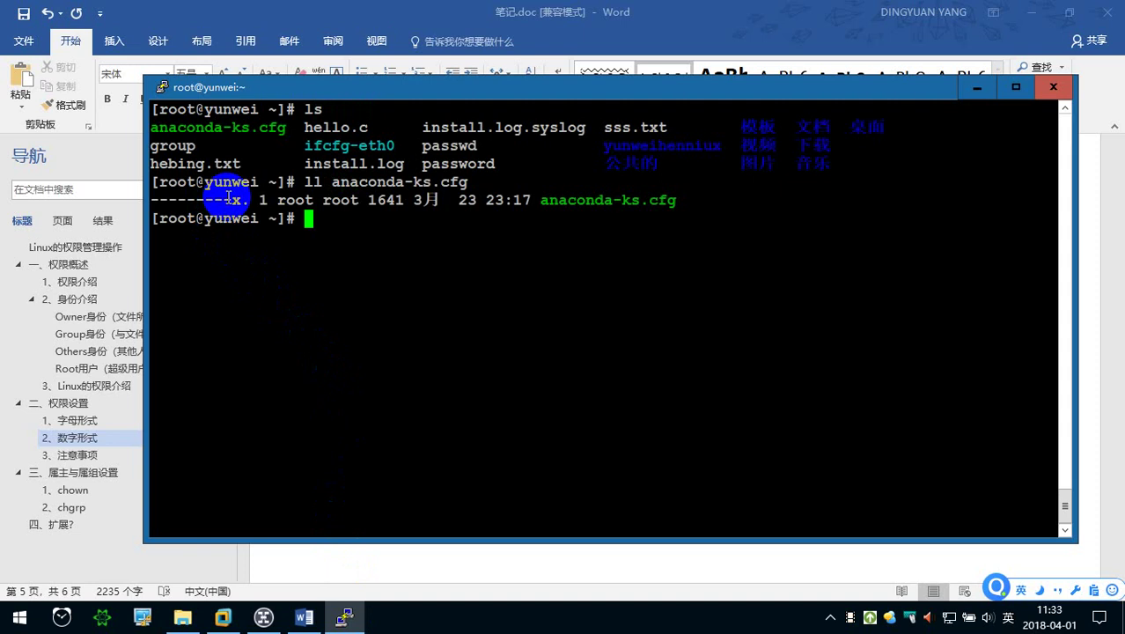
Step: Copy the file name anaconda-ks.cfg from the terminal and return to Word
{"action": "left_click", "coordinate": [1091, 362]}
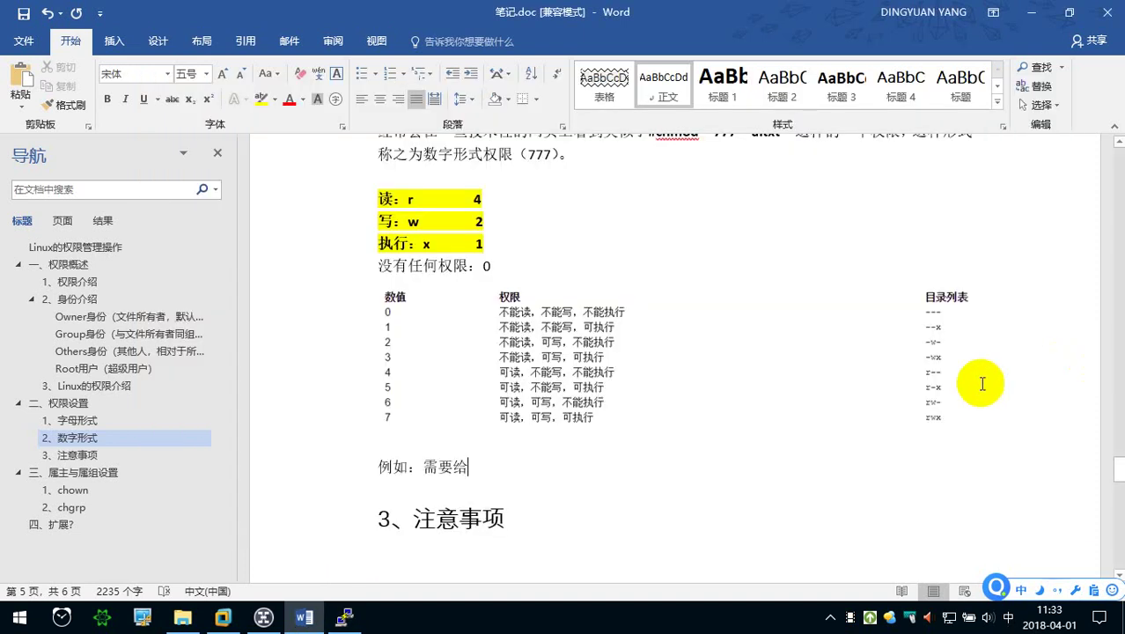
{"action": "scroll", "coordinate": [654, 457], "scroll_direction": "down", "scroll_amount": 1}
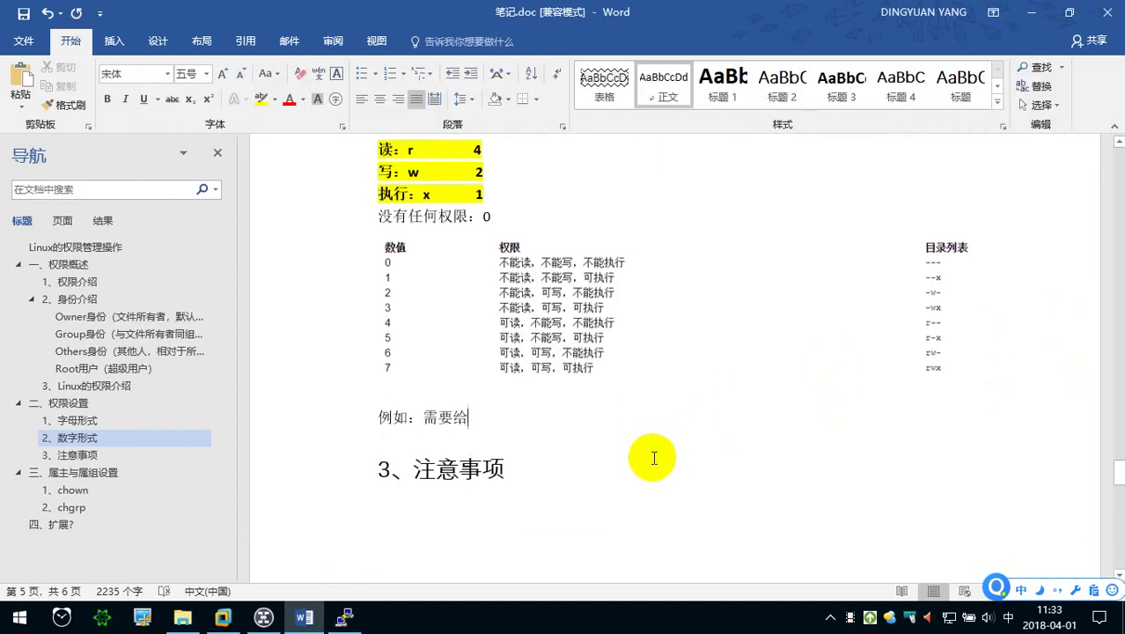
{"action": "left_click", "coordinate": [344, 616]}
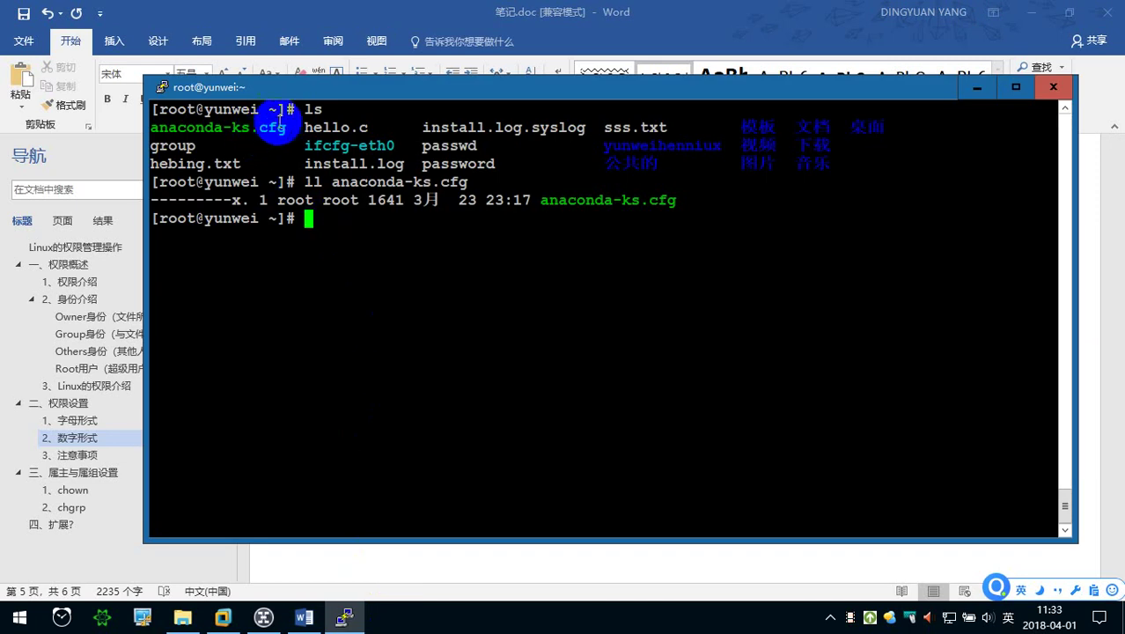
{"action": "left_click_drag", "start_coordinate": [289, 128], "coordinate": [152, 129]}
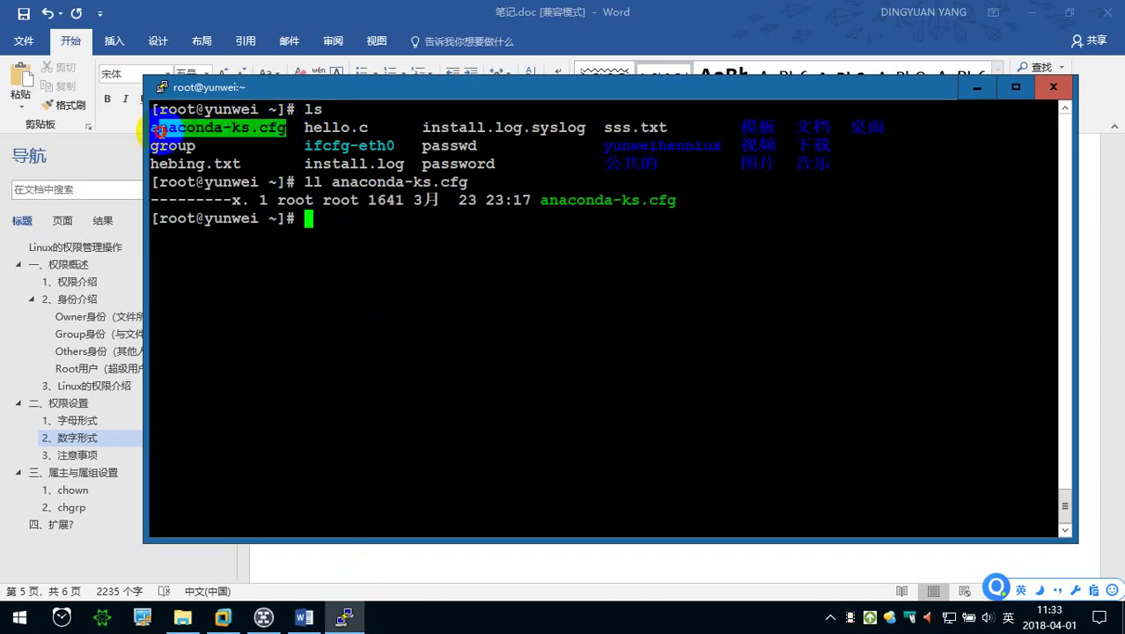
{"action": "left_click", "coordinate": [467, 559]}
Step: Paste anaconda-ks.cfg and type '设置权限，权限要求所有者拥有全部权限'
{"action": "type", "text": "anaconda-ks.cfg"}
{"action": "type", "text": "s"}
{"action": "type", "text": "设置"}
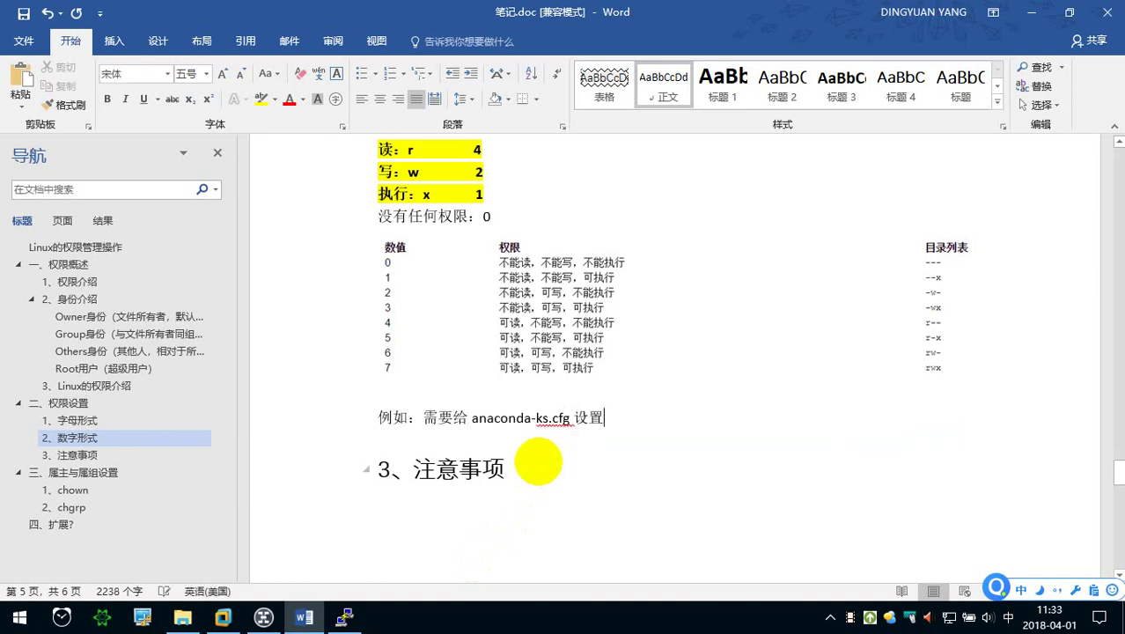
{"action": "type", "text": "权限，"}
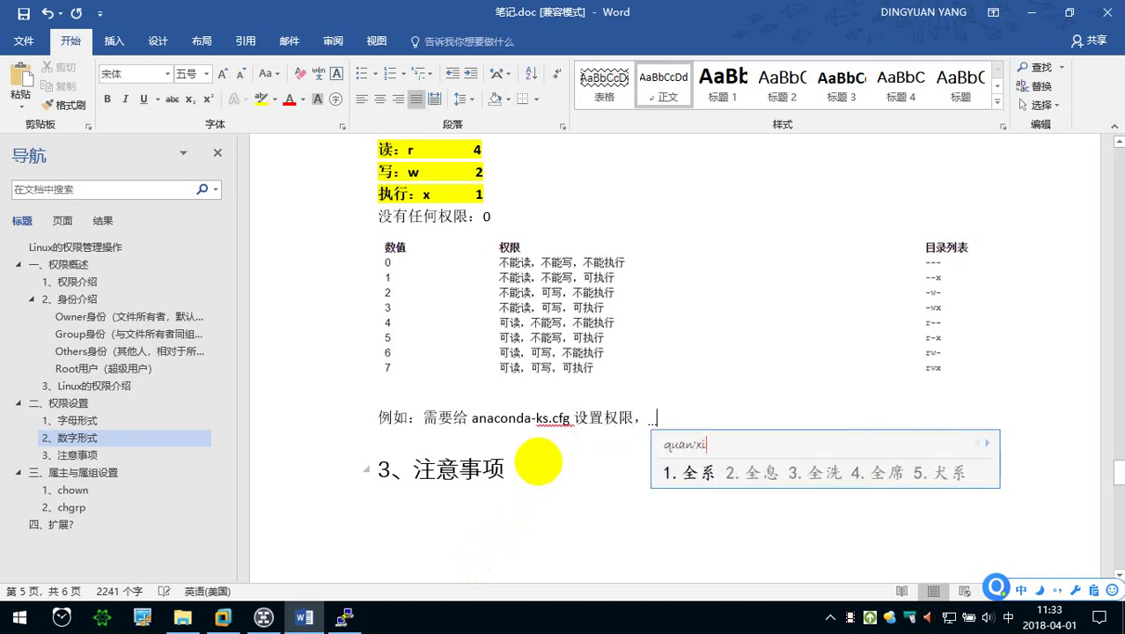
{"action": "type", "text": "权限要求"}
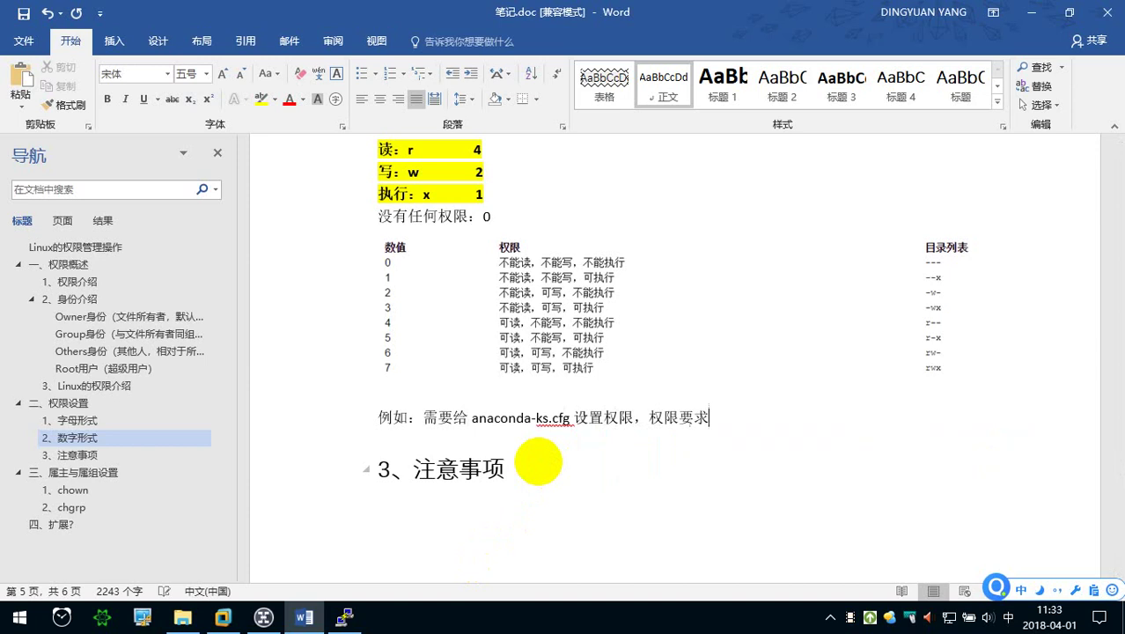
{"action": "type", "text": "suoyouzhe"}
{"action": "key", "text": "space"}
{"action": "type", "text": "yongyou2quanbu"}
{"action": "key", "text": "space"}
{"action": "type", "text": "qax"}
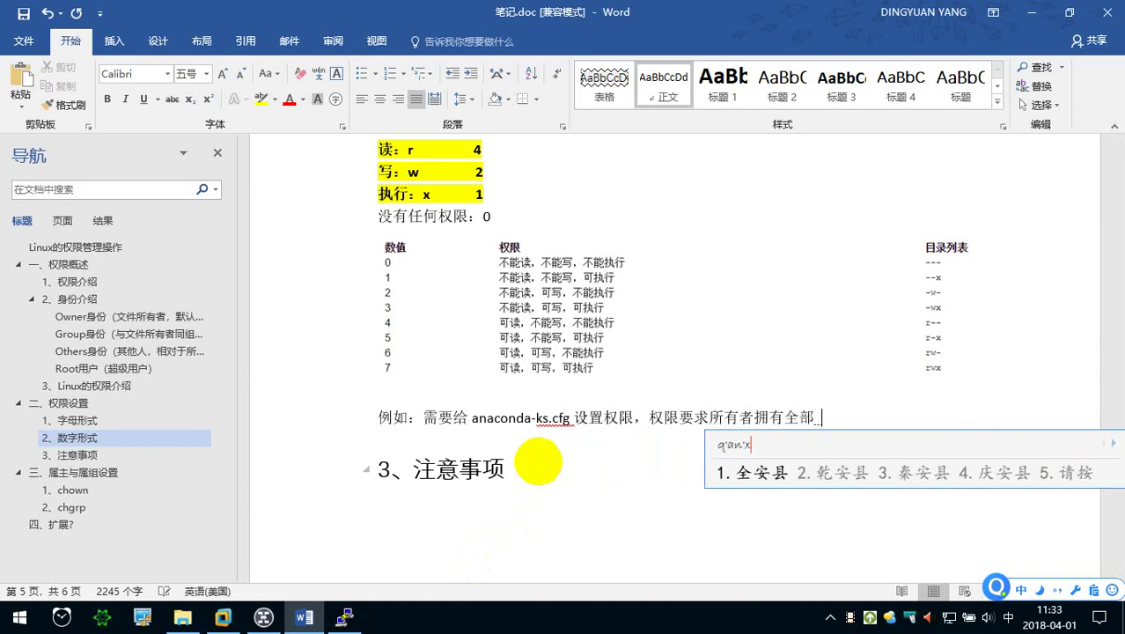
{"action": "key", "text": "space"}
{"action": "key", "text": "BackSpace"}
{"action": "key", "text": "BackSpace"}
{"action": "key", "text": "BackSpace"}
{"action": "type", "text": "quanxian"}
{"action": "key", "text": "space"}
Step: Finish the sentence with '同组用户拥有读执行权限，其他用户只读。'
{"action": "type", "text": "，tongzu"}
{"action": "key", "text": "space"}
{"action": "type", "text": "yonghu"}
{"action": "key", "text": "space"}
{"action": "type", "text": "yongyou"}
{"action": "key", "text": "space"}
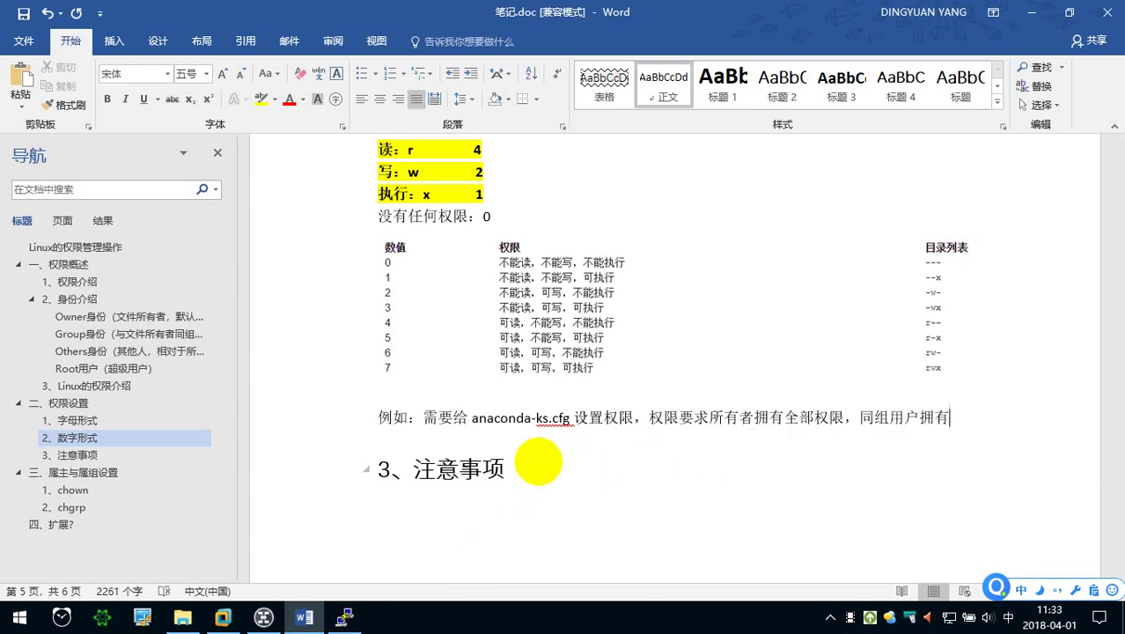
{"action": "type", "text": "du zhixing ，quanxian"}
{"action": "key", "text": "space"}
{"action": "type", "text": ",qit"}
{"action": "key", "text": "space"}
{"action": "type", "text": "yongh2zhidu"}
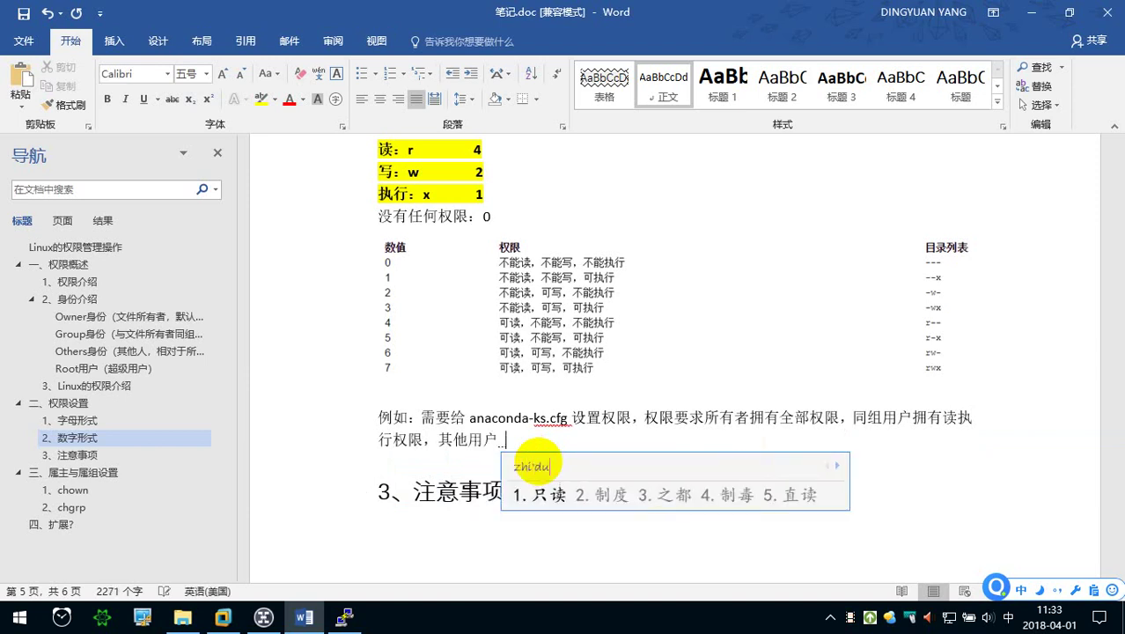
{"action": "key", "text": "space"}
Step: Begin the next line with 全部
{"action": "key", "text": "Return"}
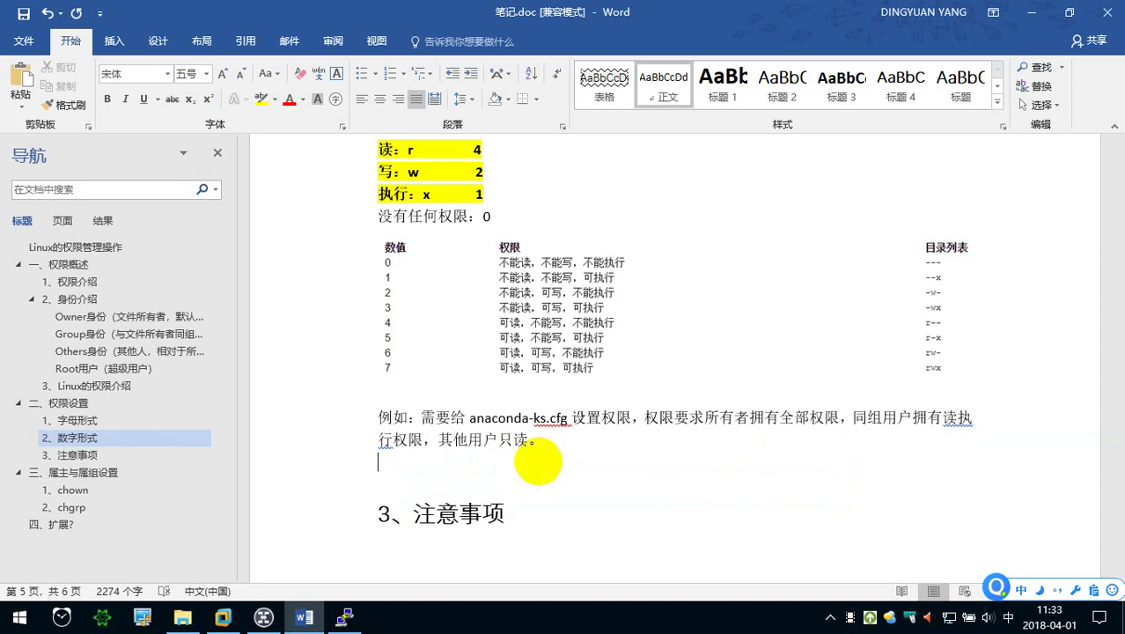
{"action": "type", "text": "quanbu"}
{"action": "key", "text": "space"}
Step: Type the owner line 全部权限（u）：读+写+执行=4+2+1=7
{"action": "type", "text": "quan'x"}
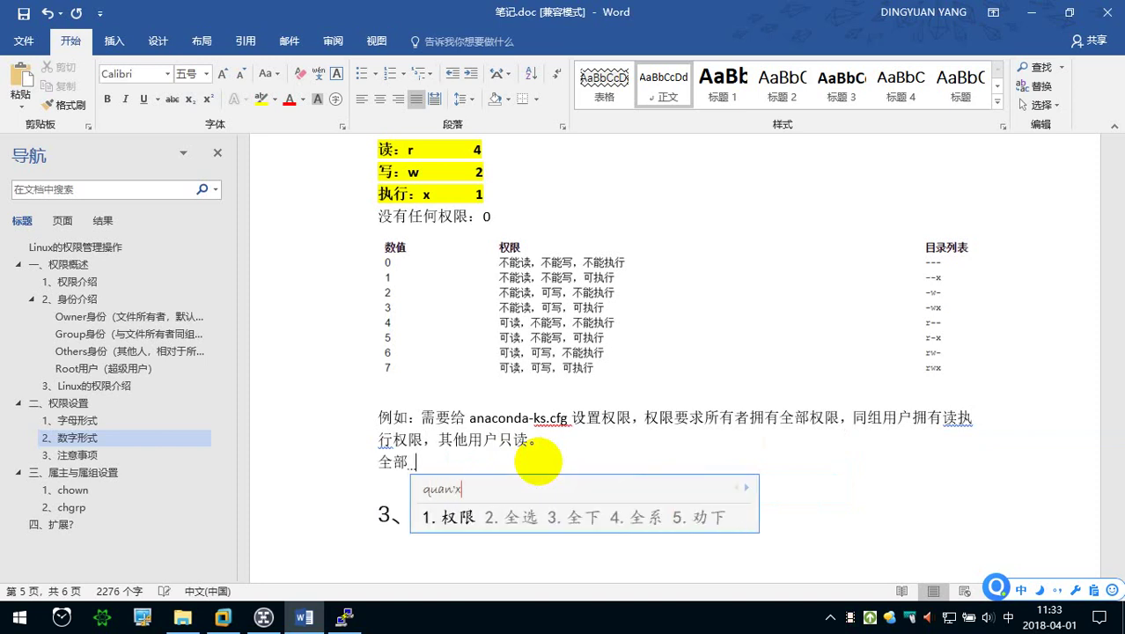
{"action": "key", "text": "space"}
{"action": "type", "text": "（u）："}
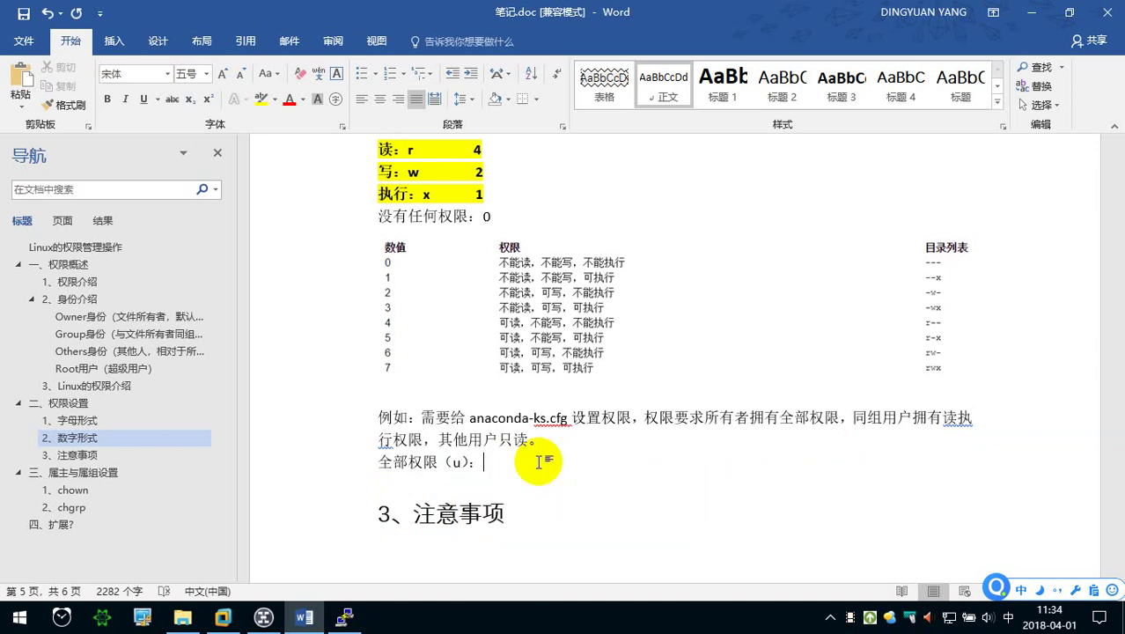
{"action": "type", "text": "读+写+执行="}
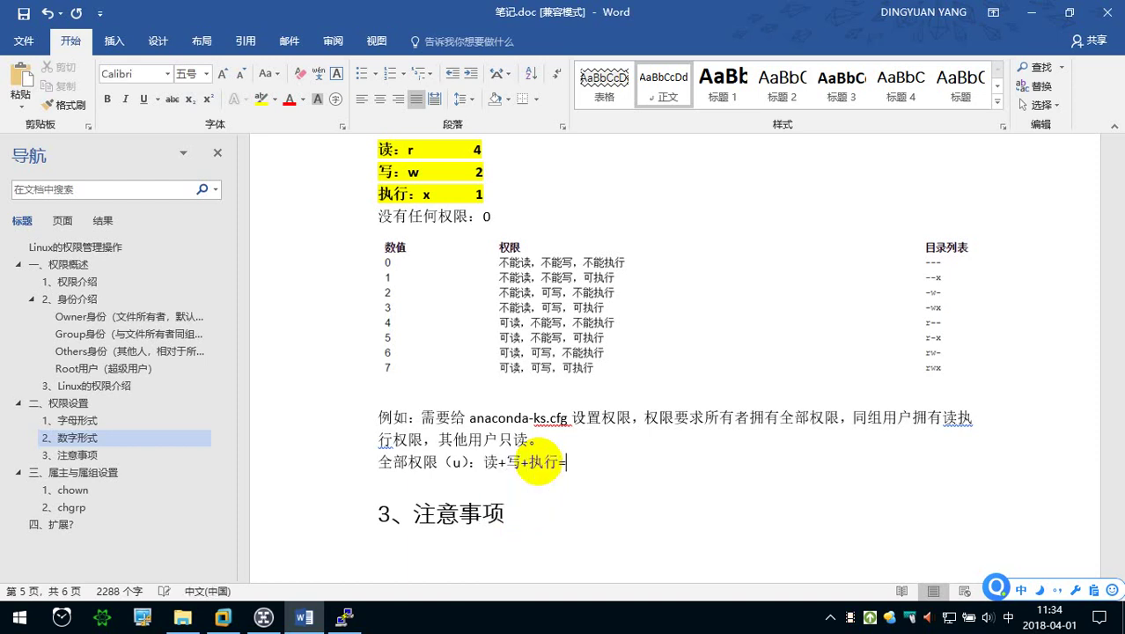
{"action": "type", "text": "4+2+1=7"}
Step: On a new line, add the group line 读和执行（g）：读+执行=4+1=5
{"action": "key", "text": "Return"}
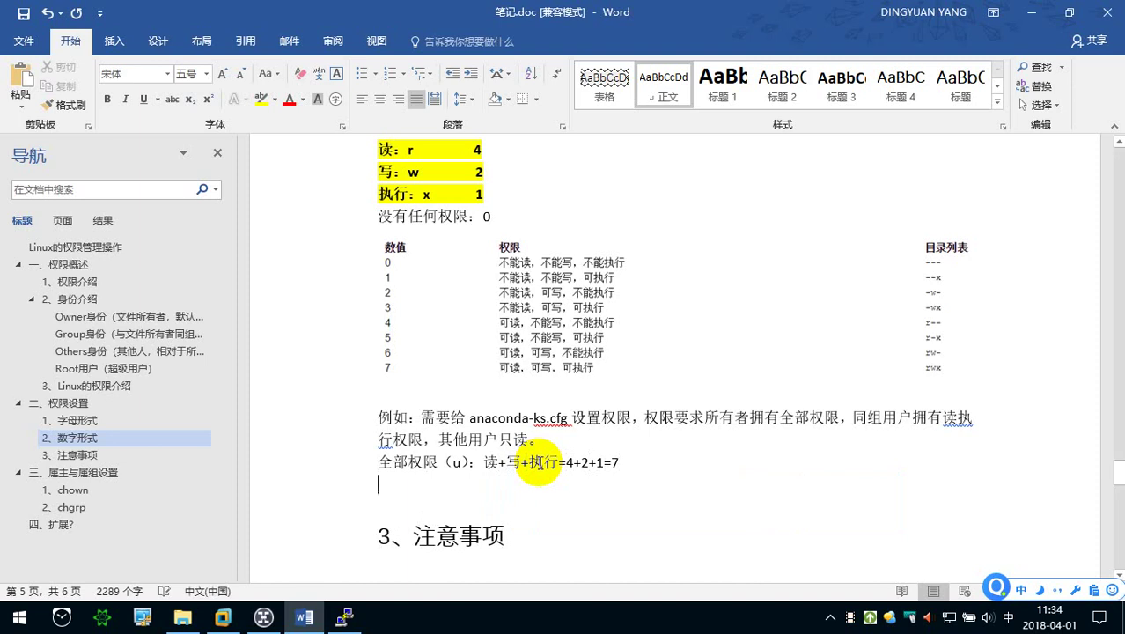
{"action": "type", "text": "tong"}
{"action": "key", "text": "Escape"}
{"action": "type", "text": "d"}
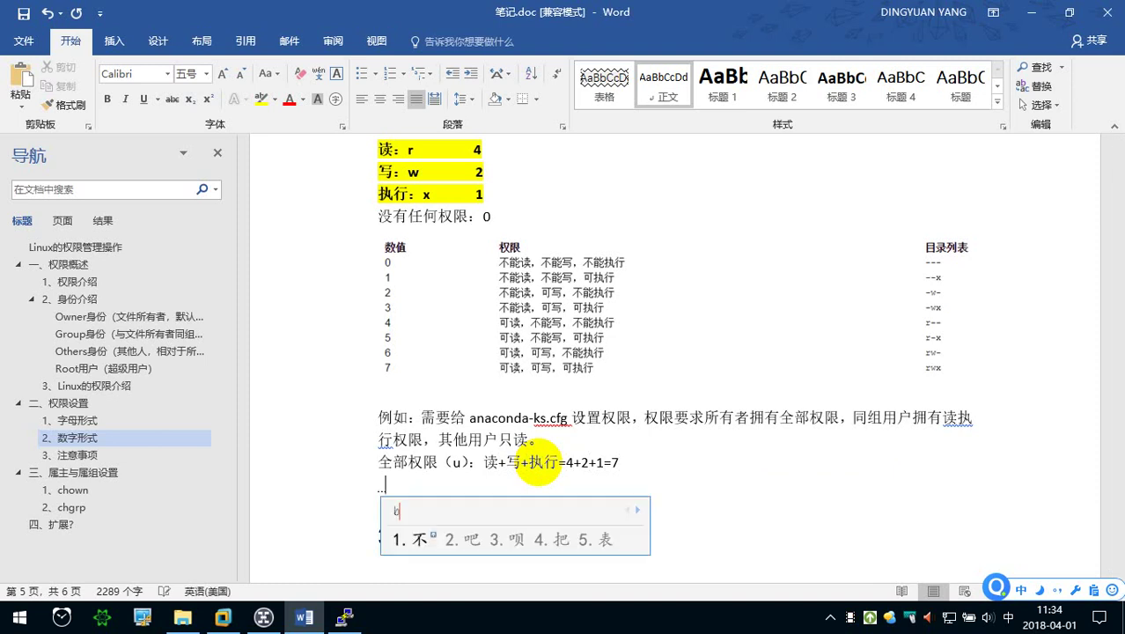
{"action": "type", "text": "uhe zhixing ()"}
{"action": "key", "text": "Left"}
{"action": "type", "text": "g"}
{"action": "key", "text": "Return"}
{"action": "key", "text": "Right"}
{"action": "type", "text": ":du +zhixing "}
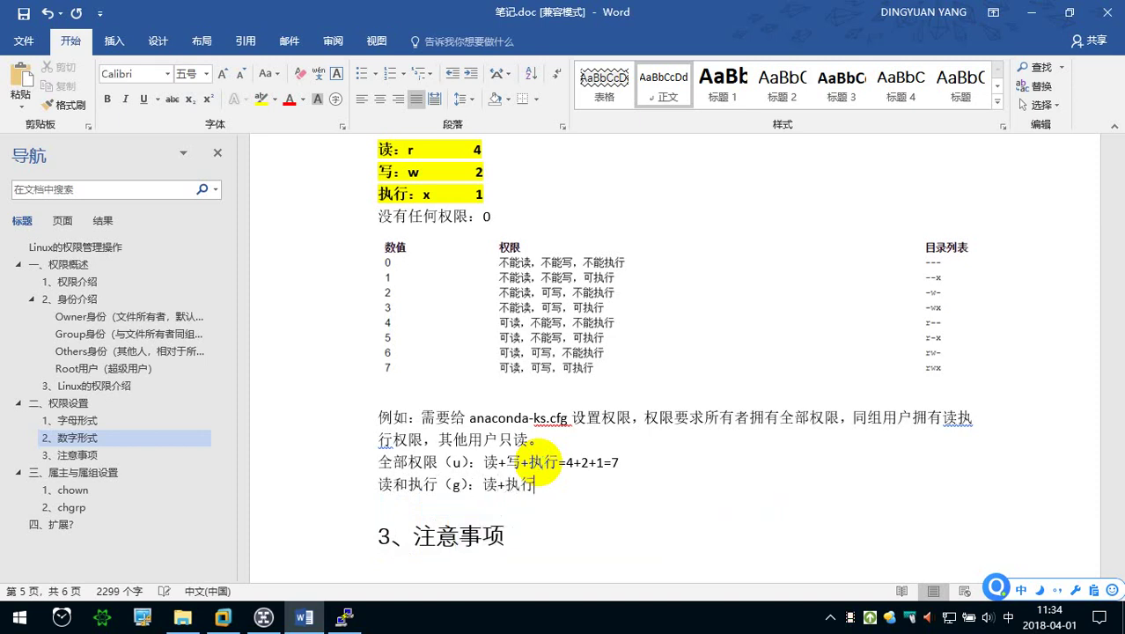
{"action": "type", "text": "=4+1=5"}
Step: On a new line, add the others line 读权限（o）：读=4
{"action": "key", "text": "Return"}
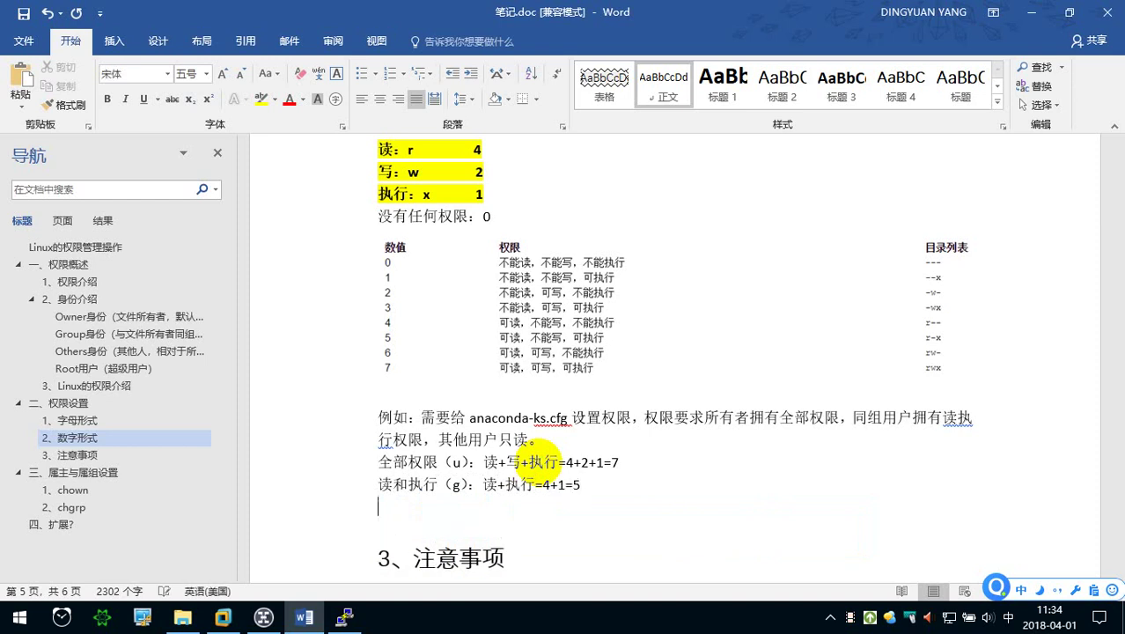
{"action": "type", "text": "du quanxian (o"}
{"action": "key", "text": "Return"}
{"action": "type", "text": "):"}
{"action": "type", "text": "du "}
{"action": "type", "text": "="}
{"action": "type", "text": "4"}
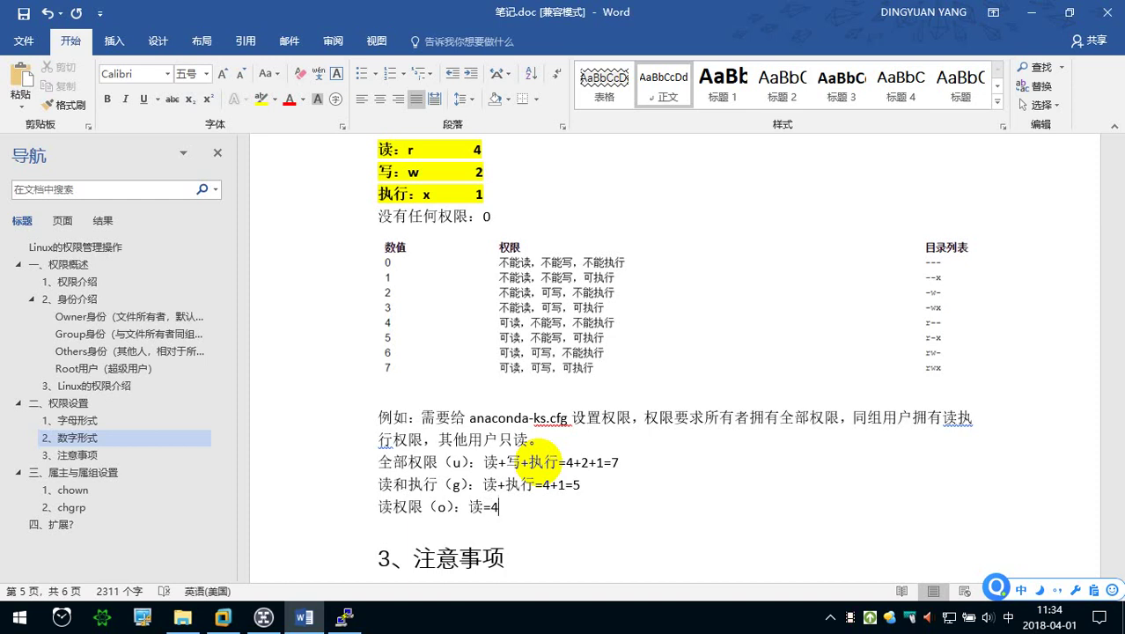
{"action": "scroll", "coordinate": [542, 462], "scroll_direction": "down", "scroll_amount": 2}
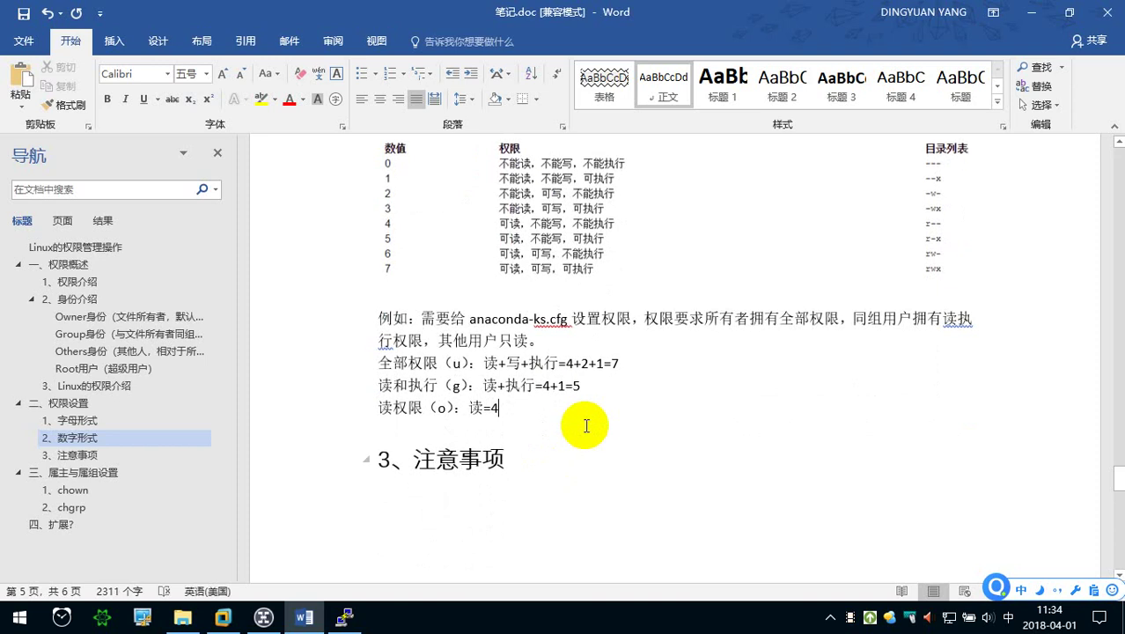
Step: After a blank line, write the conclusion 由上得知权限为：754
{"action": "key", "text": "Return"}
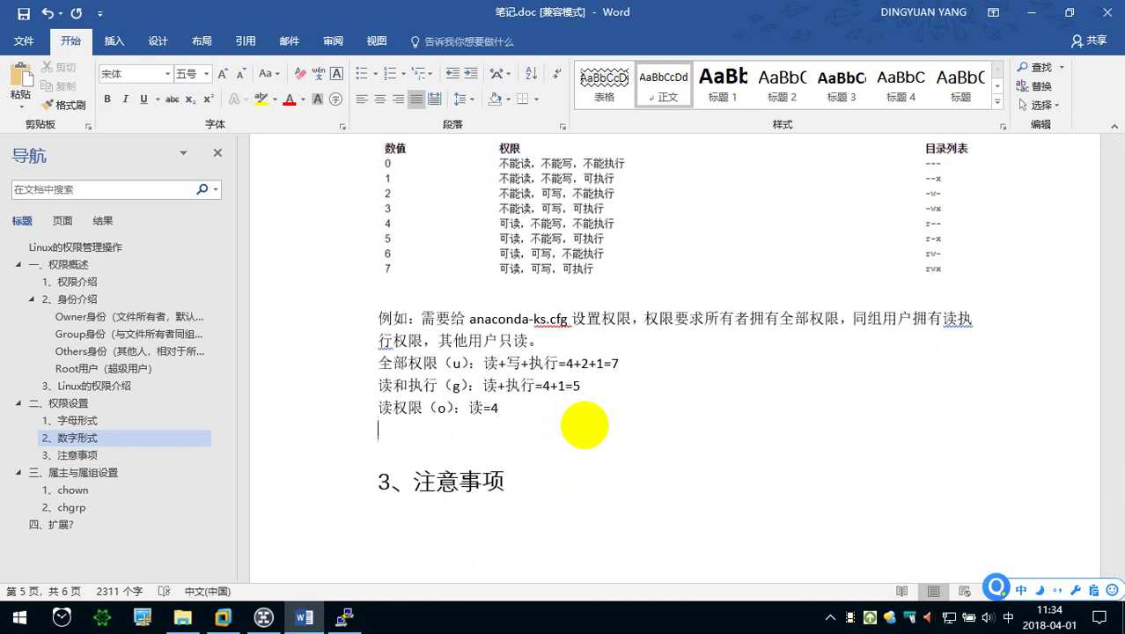
{"action": "key", "text": "Return"}
{"action": "type", "text": "youshang"}
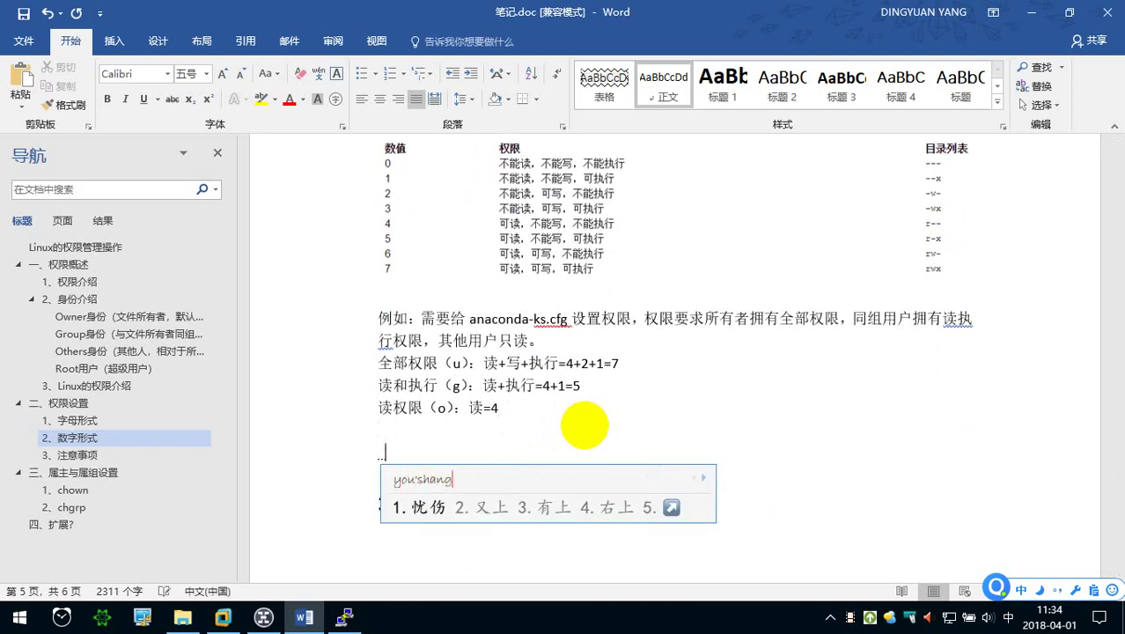
{"action": "key", "text": "Escape"}
{"action": "type", "text": "youshang"}
{"action": "key", "text": "Down"}
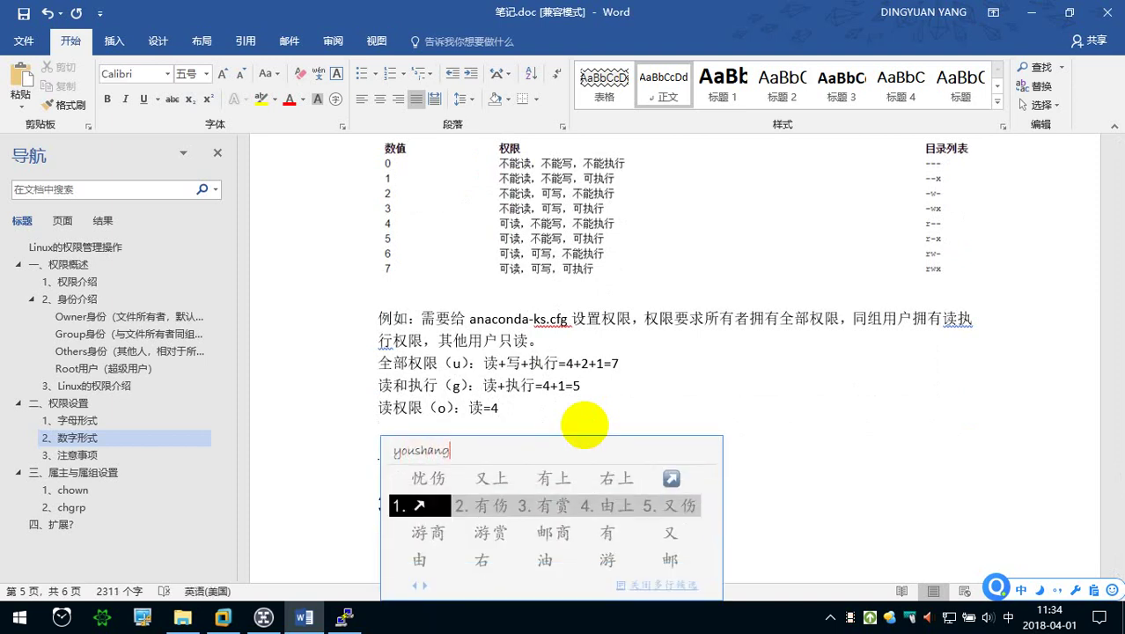
{"action": "type", "text": "4dezhi"}
{"action": "key", "text": "space"}
{"action": "type", "text": "，quanx"}
{"action": "key", "text": "space"}
{"action": "type", "text": "wei"}
{"action": "key", "text": "space"}
{"action": "type", "text": "：754"}
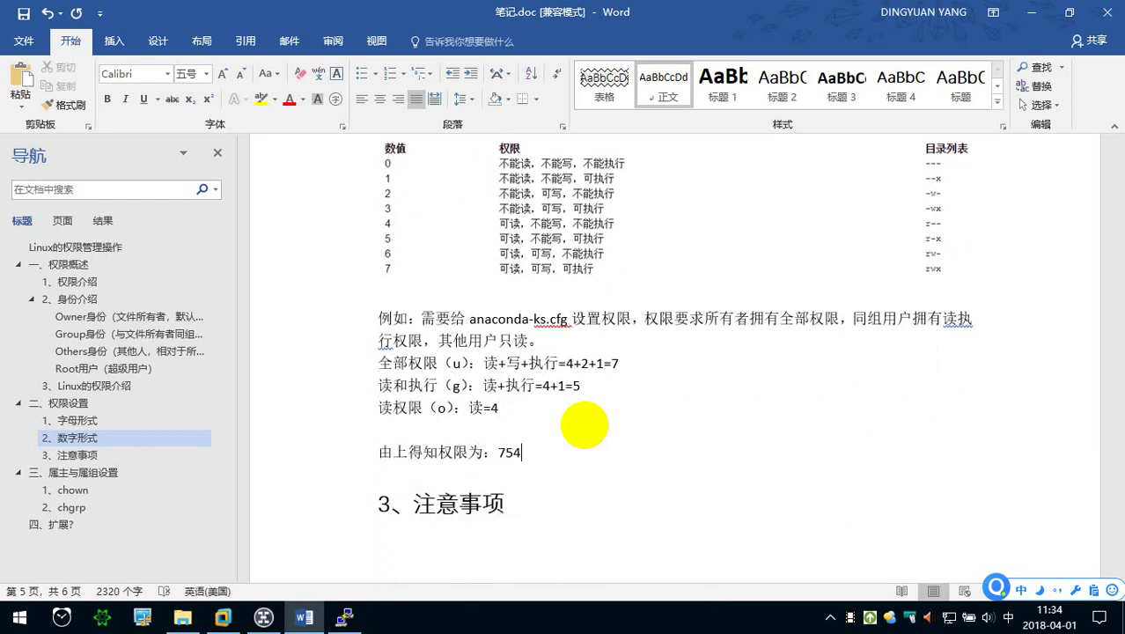
Step: Add the command line #chmod 754 anaconda-ks.cfg below it and copy the command
{"action": "key", "text": "Return"}
{"action": "type", "text": "#"}
{"action": "type", "text": "chm5 "}
{"action": "type", "text": "754"}
{"action": "type", "text": "anaconda-ks.cfg"}
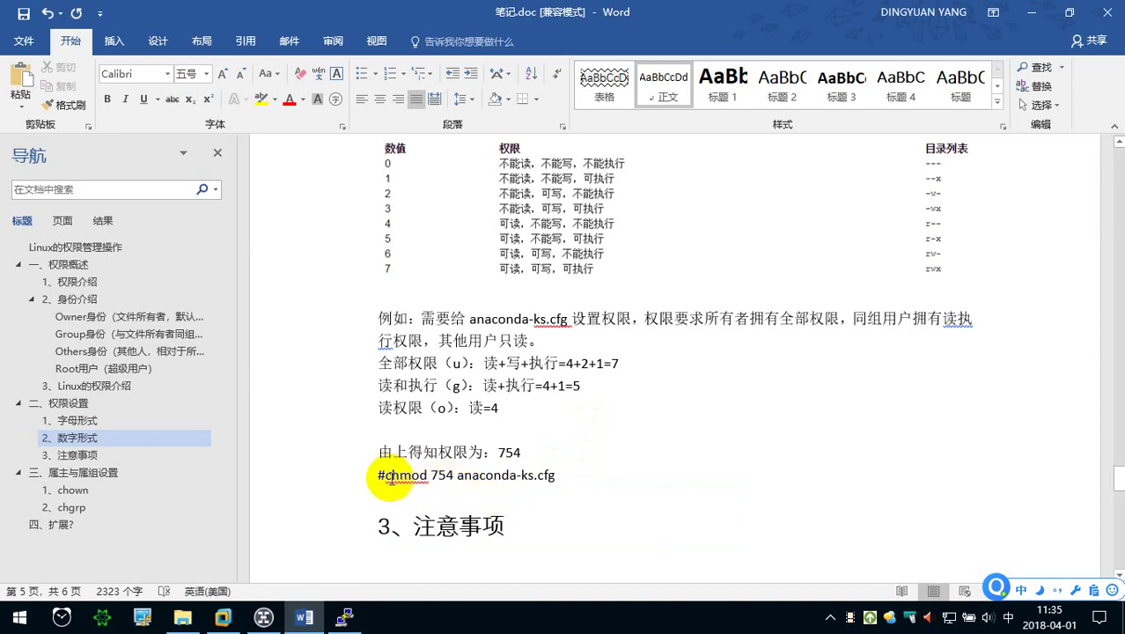
{"action": "left_click_drag", "start_coordinate": [385, 475], "coordinate": [554, 475]}
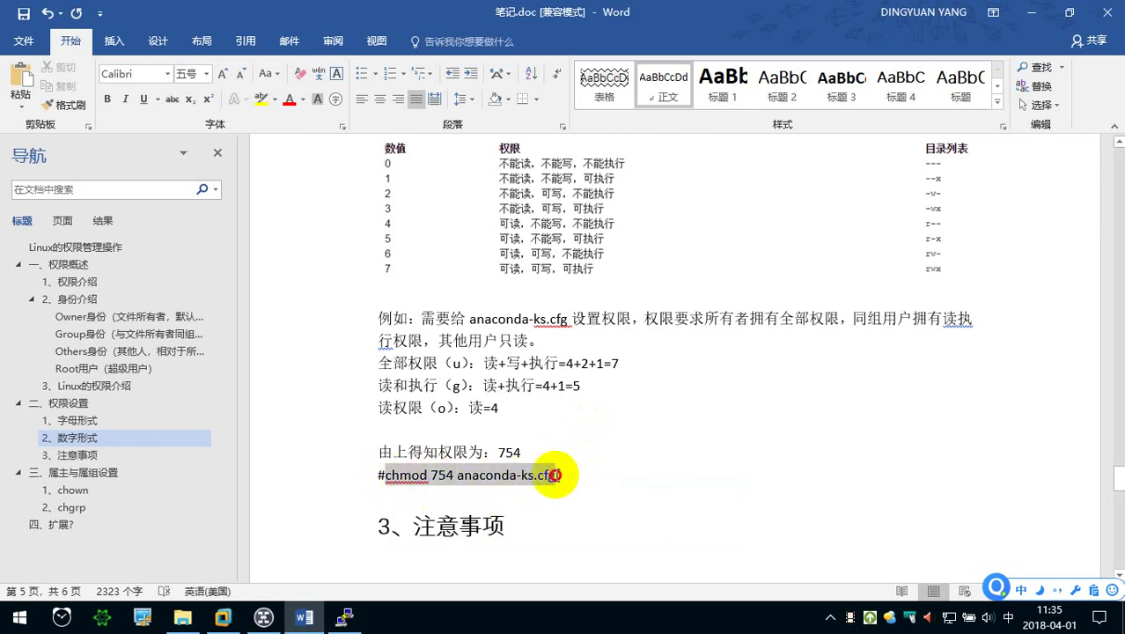
Step: In PuTTY, run the pasted chmod 754 command and list anaconda-ks.cfg again
{"action": "left_click", "coordinate": [344, 616]}
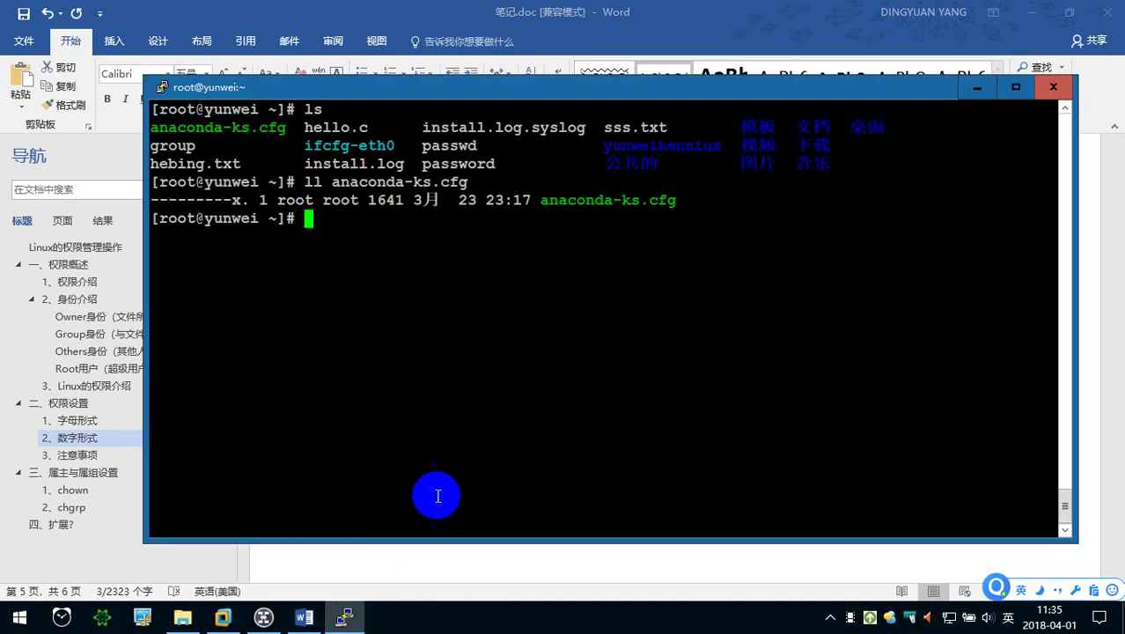
{"action": "right_click", "coordinate": [438, 362]}
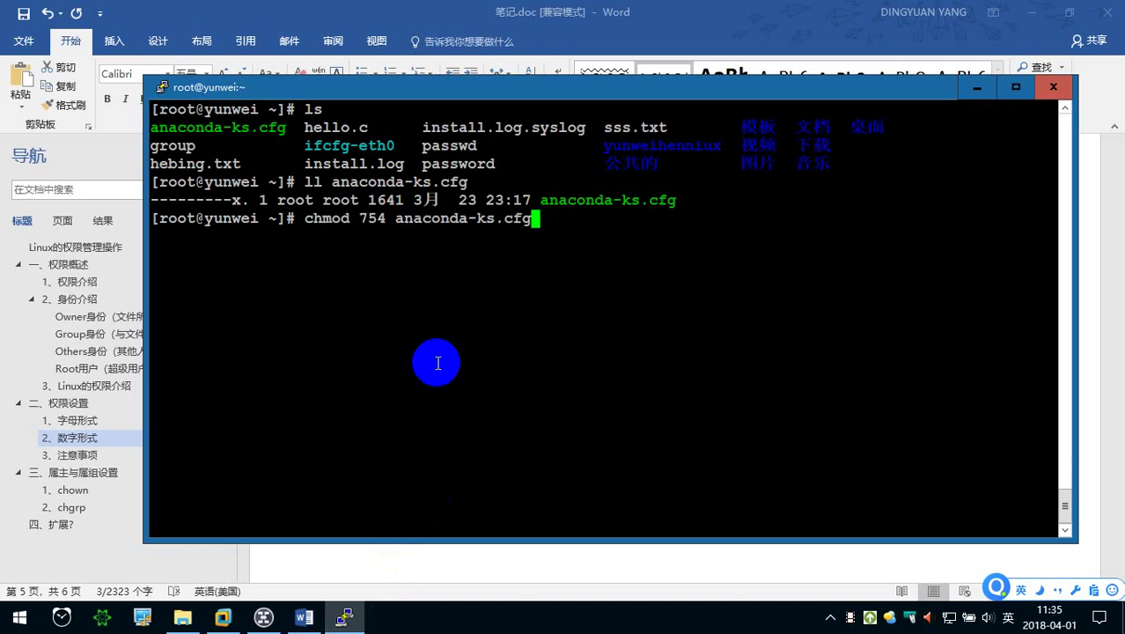
{"action": "key", "text": "Return"}
{"action": "key", "text": "Up"}
{"action": "key", "text": "Up"}
{"action": "key", "text": "Return"}
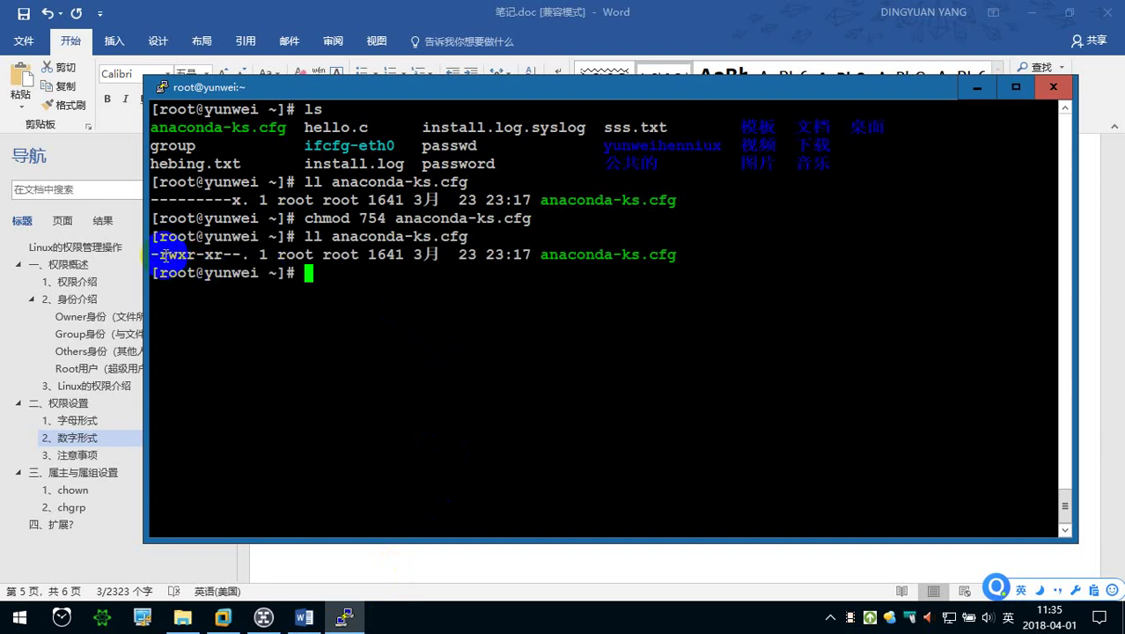
Step: Capture a screenshot of the chmod and listing lines showing -rwxr-xr--
{"action": "left_click_drag", "start_coordinate": [160, 255], "coordinate": [186, 256]}
{"action": "left_click", "coordinate": [210, 256]}
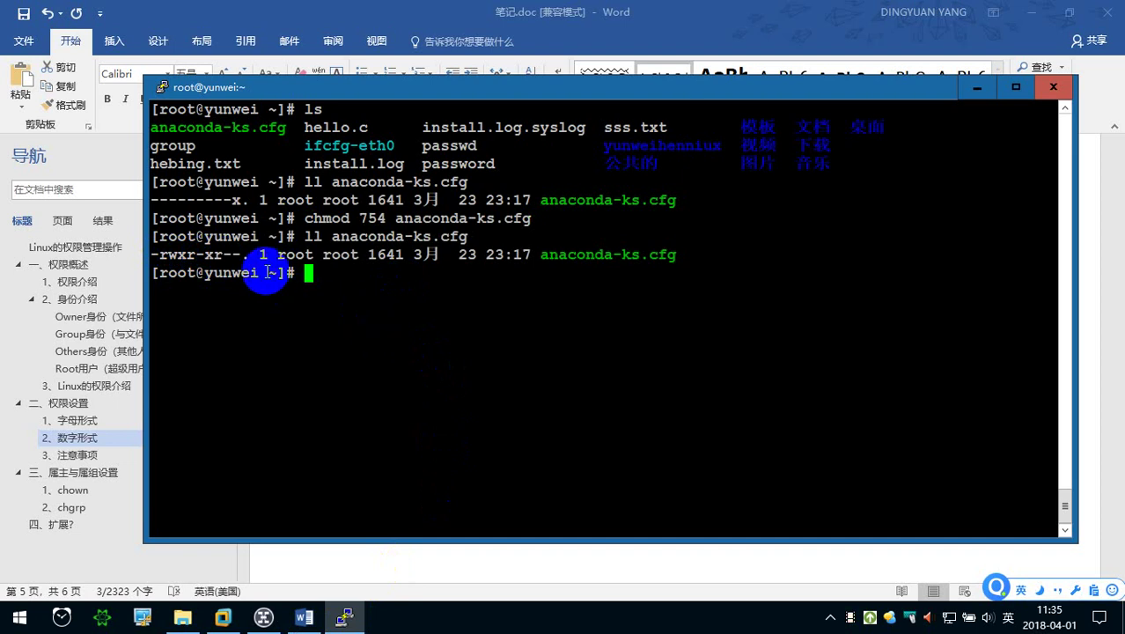
{"action": "key", "text": "ctrl+alt+a"}
{"action": "left_click_drag", "start_coordinate": [147, 168], "coordinate": [710, 287]}
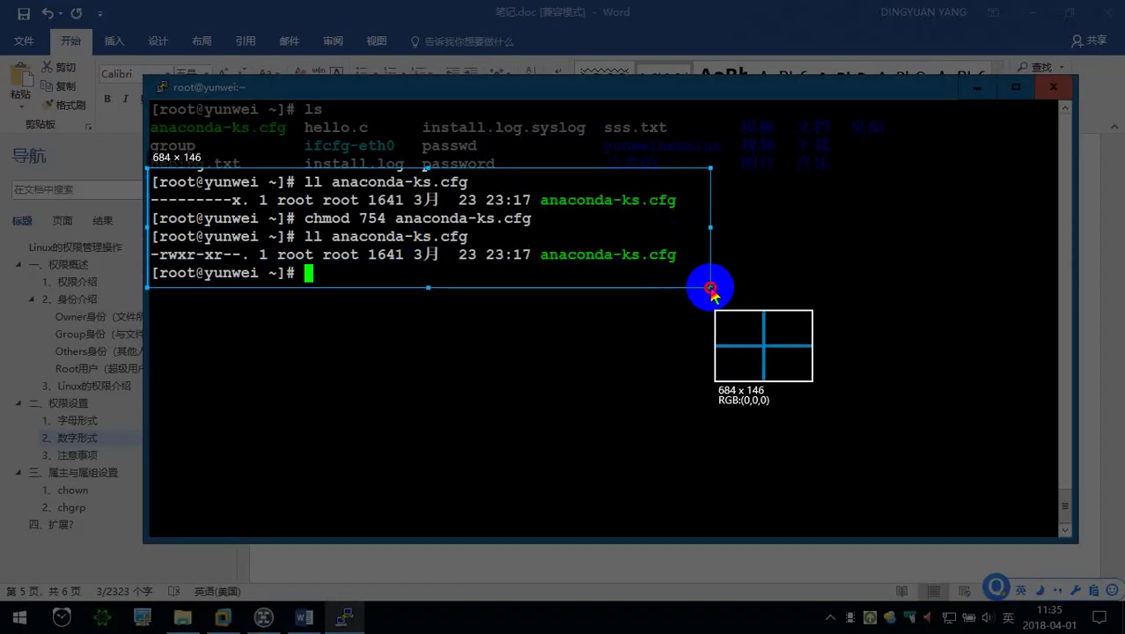
Step: Paste the terminal screenshot on a new line below #chmod 754 anaconda-ks.cfg
{"action": "left_click", "coordinate": [682, 305]}
{"action": "left_click", "coordinate": [674, 64]}
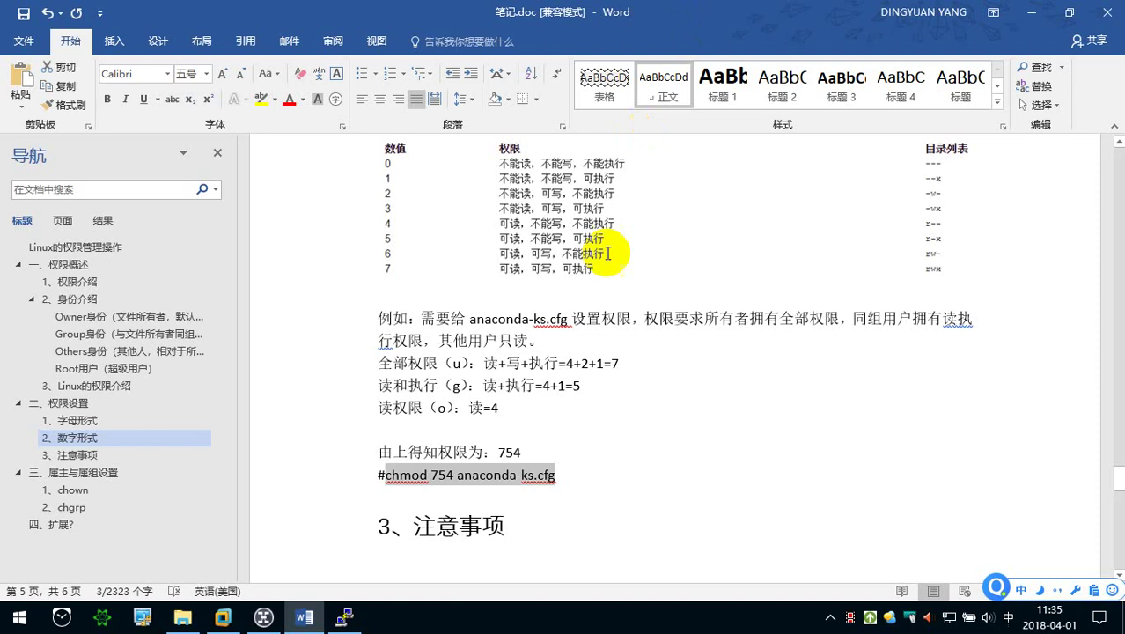
{"action": "left_click", "coordinate": [569, 477]}
{"action": "key", "text": "Return"}
{"action": "key", "text": "ctrl+v"}
Step: Delete the empty line above the 754 conclusion
{"action": "scroll", "coordinate": [569, 475], "scroll_direction": "up", "scroll_amount": 4}
{"action": "left_click", "coordinate": [380, 230]}
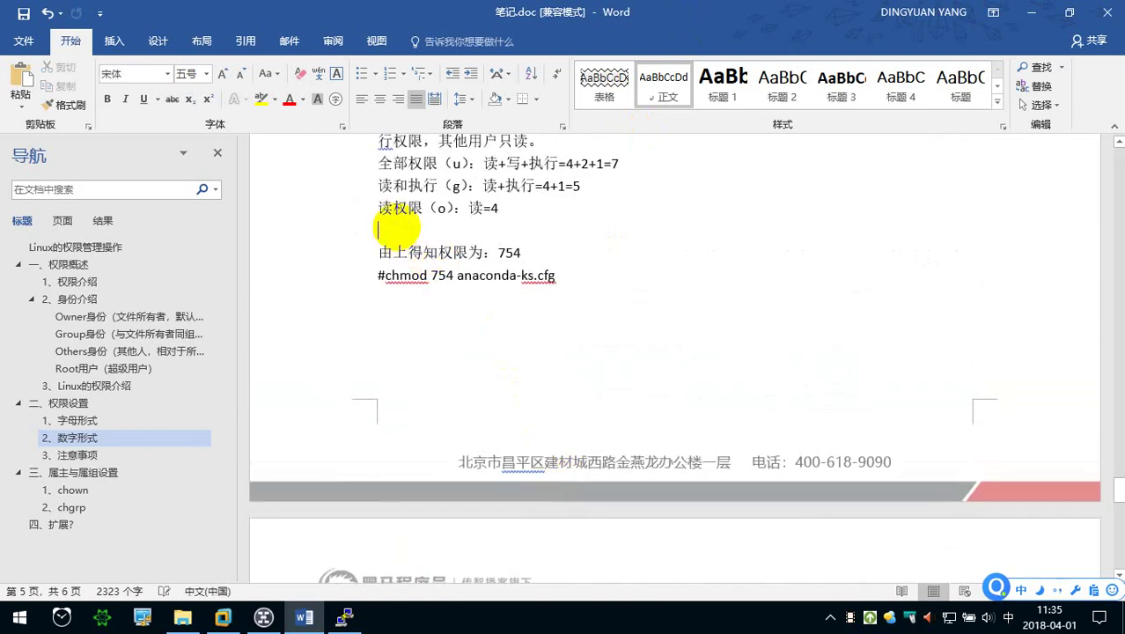
{"action": "key", "text": "BackSpace"}
Step: Bold the three permission breakdown lines (u, g, o)
{"action": "scroll", "coordinate": [411, 239], "scroll_direction": "up", "scroll_amount": 2}
{"action": "left_click_drag", "start_coordinate": [511, 305], "coordinate": [358, 266]}
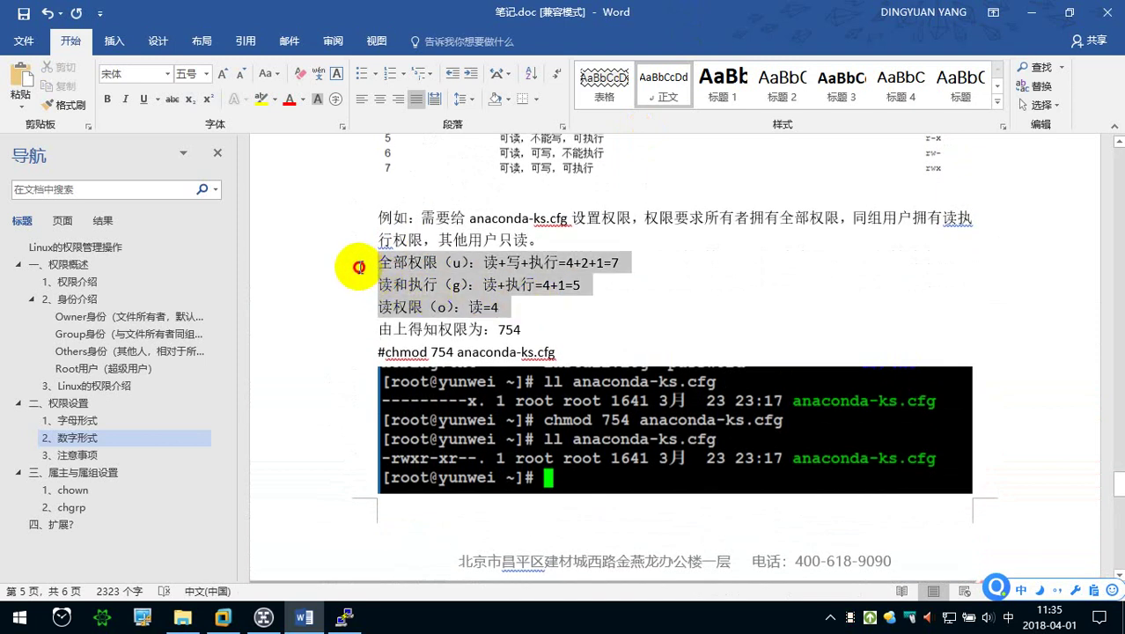
{"action": "left_click", "coordinate": [107, 98]}
{"action": "left_click", "coordinate": [528, 306]}
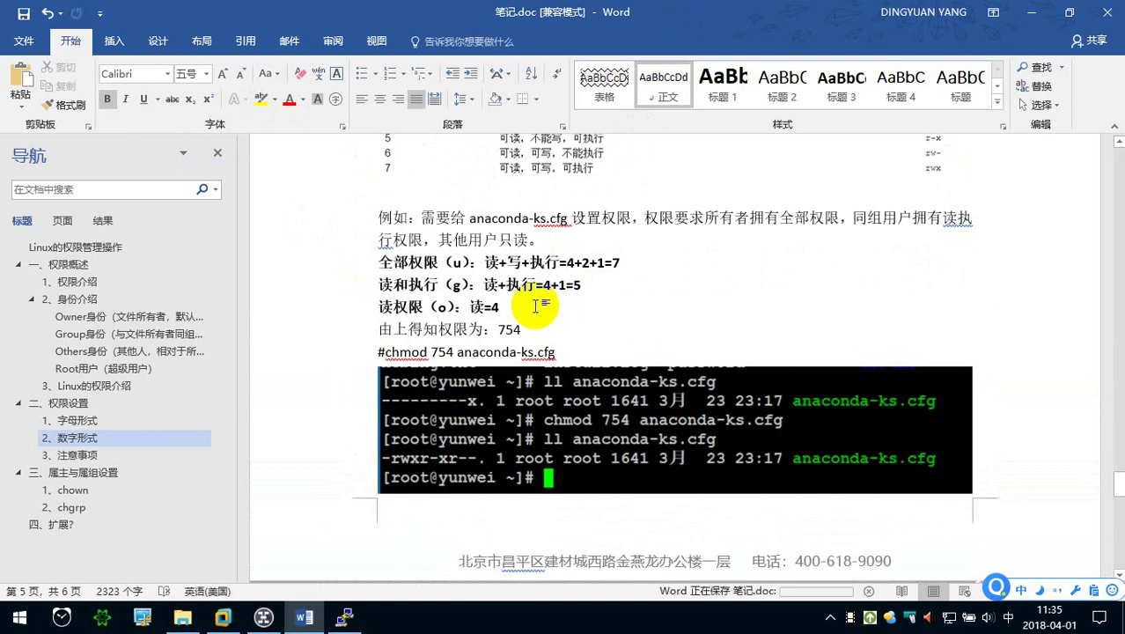
{"action": "scroll", "coordinate": [532, 312], "scroll_direction": "down", "scroll_amount": 1}
{"action": "left_click", "coordinate": [506, 373]}
{"action": "key", "text": "Down"}
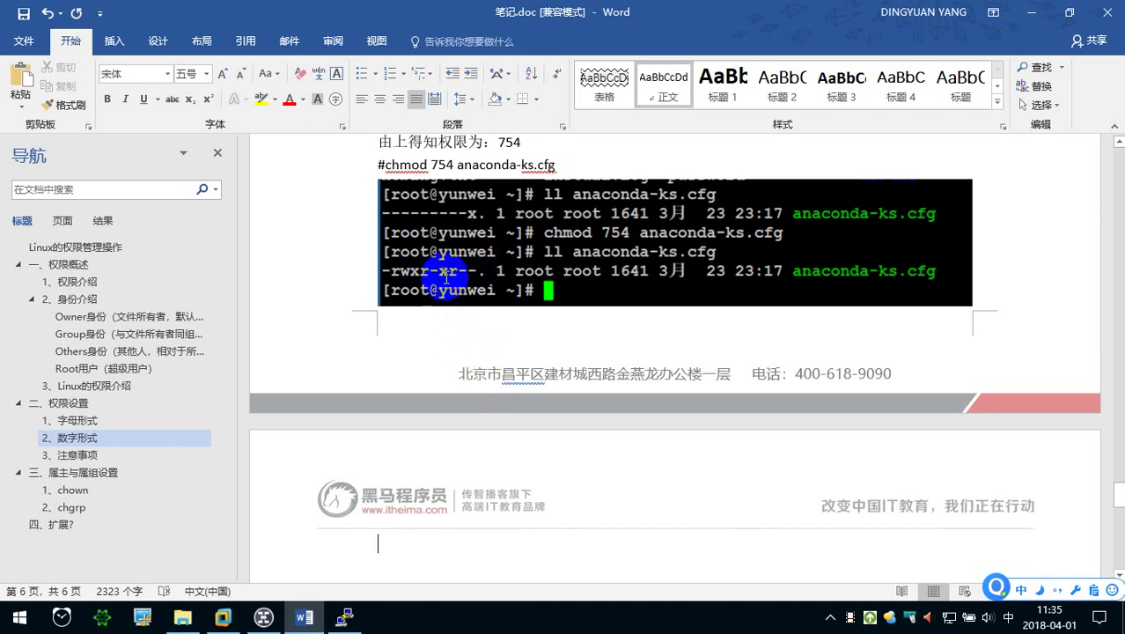
Step: In the terminal, create the user test with useradd test
{"action": "left_click", "coordinate": [345, 617]}
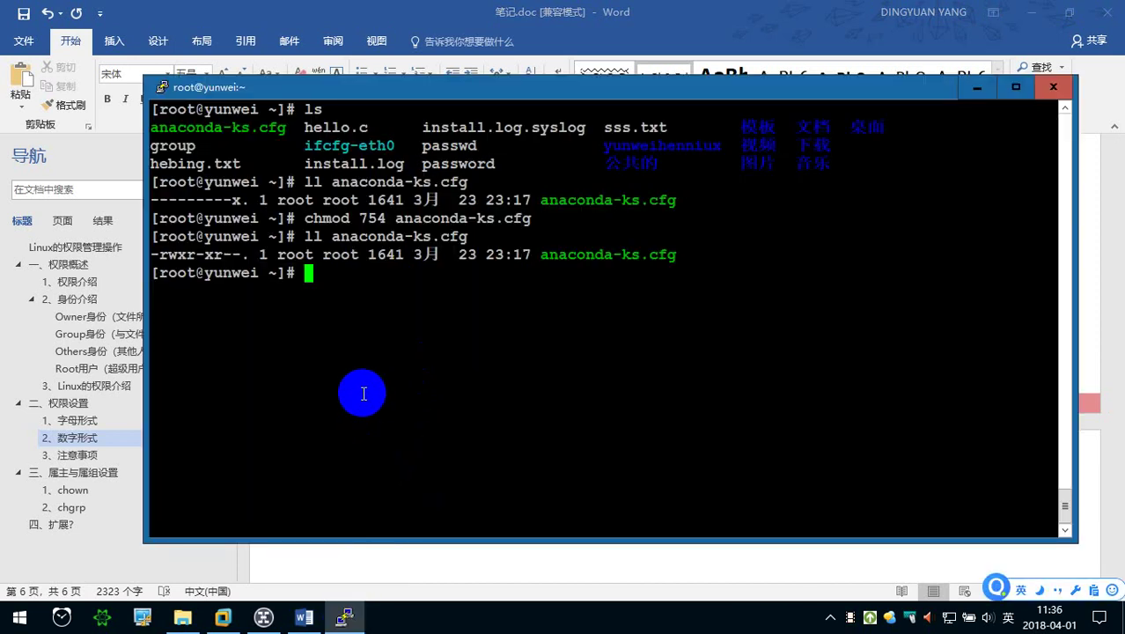
{"action": "type", "text": "useradd "}
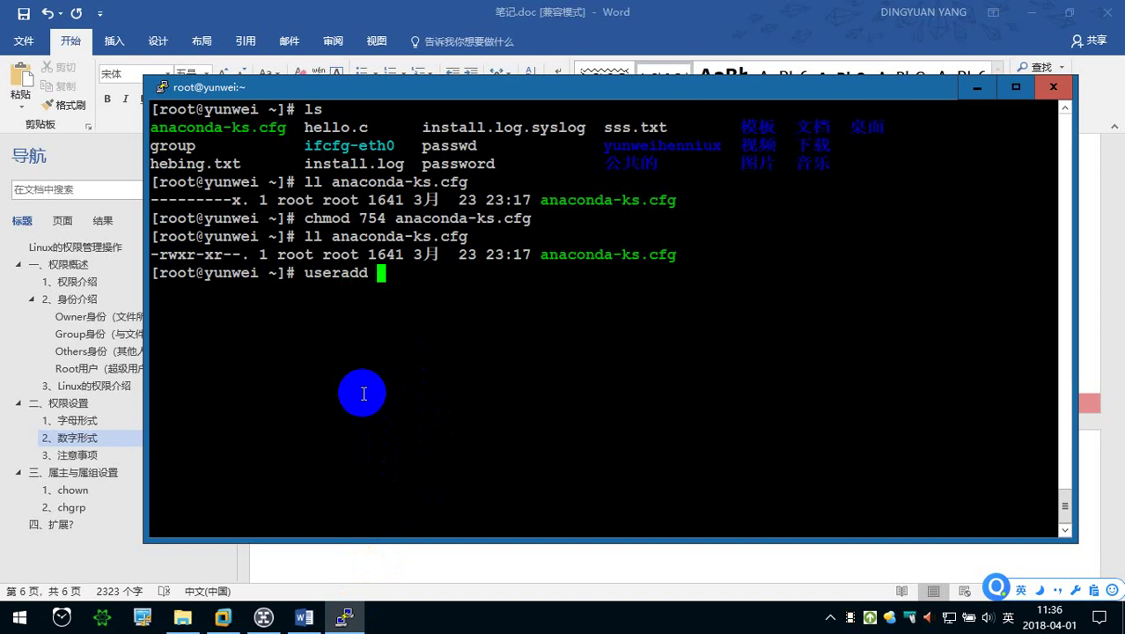
{"action": "type", "text": "test"}
{"action": "key", "text": "Return"}
Step: Set a password for test with passwd test, entering it twice
{"action": "type", "text": "passwd"}
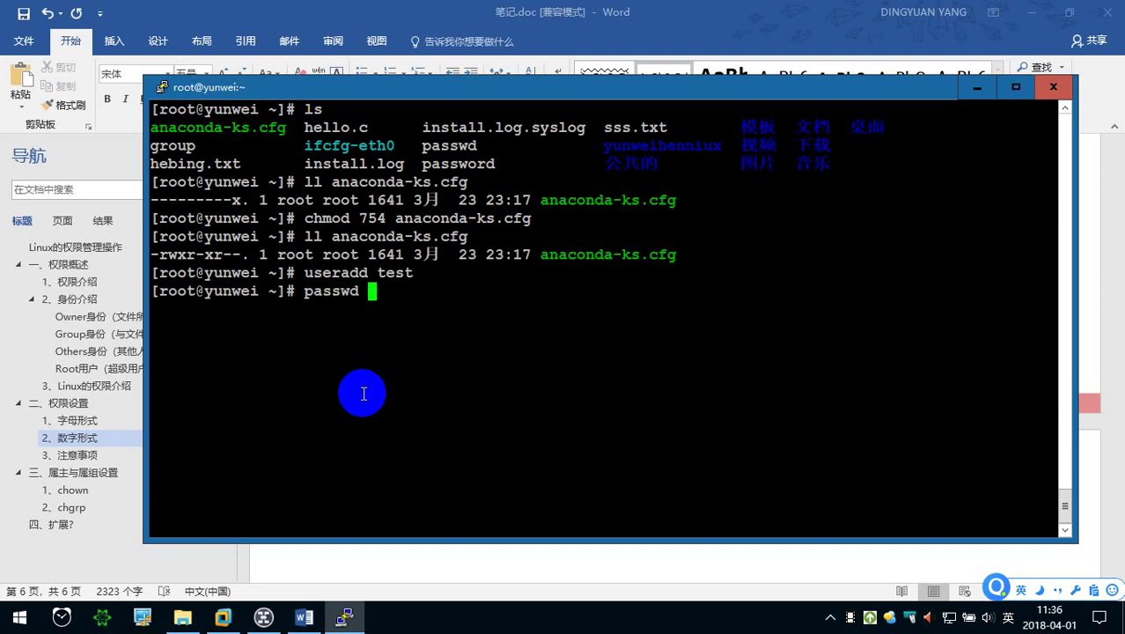
{"action": "type", "text": " test"}
{"action": "key", "text": "Return"}
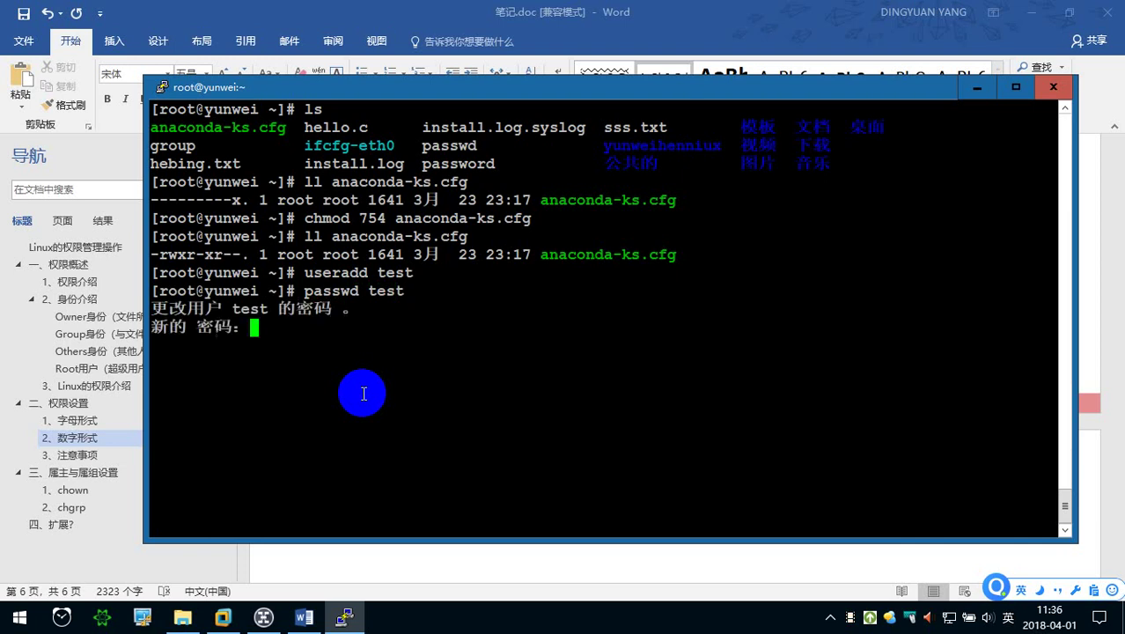
{"action": "key", "text": "Return"}
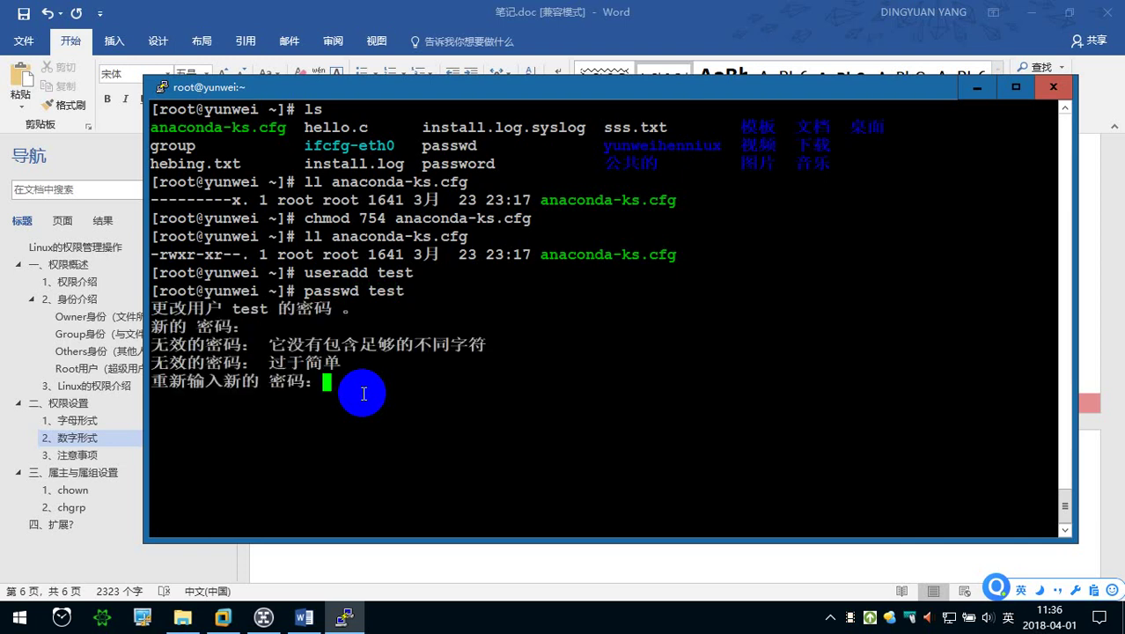
{"action": "key", "text": "Return"}
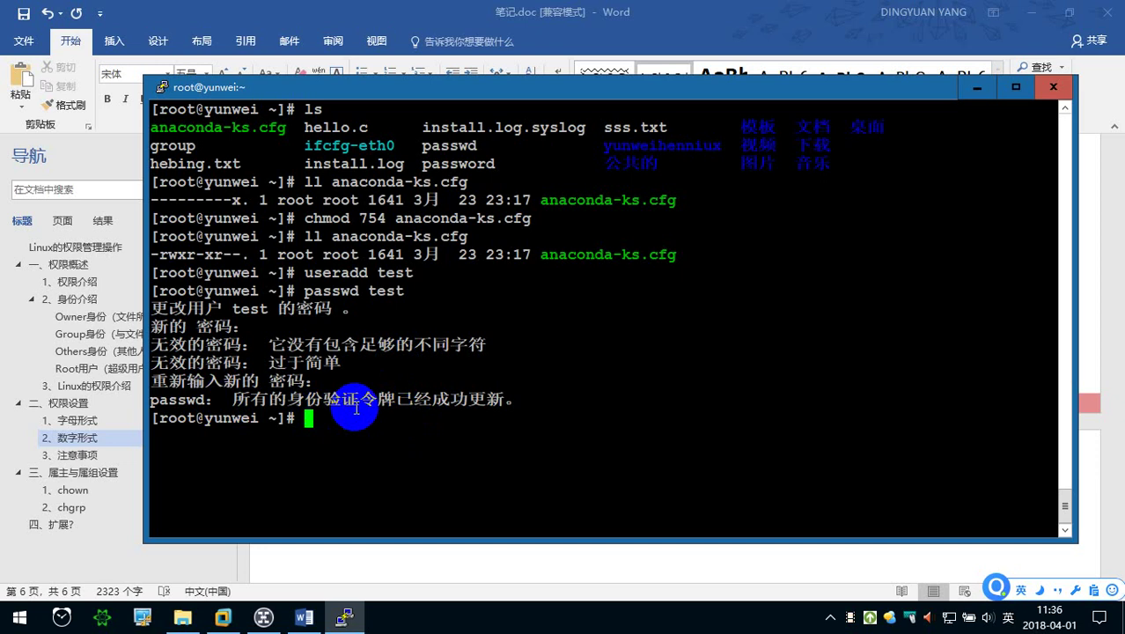
Step: Copy anaconda-ks.cfg into the root directory /
{"action": "type", "text": "c"}
{"action": "type", "text": "p "}
{"action": "type", "text": "a"}
{"action": "key", "text": "Tab"}
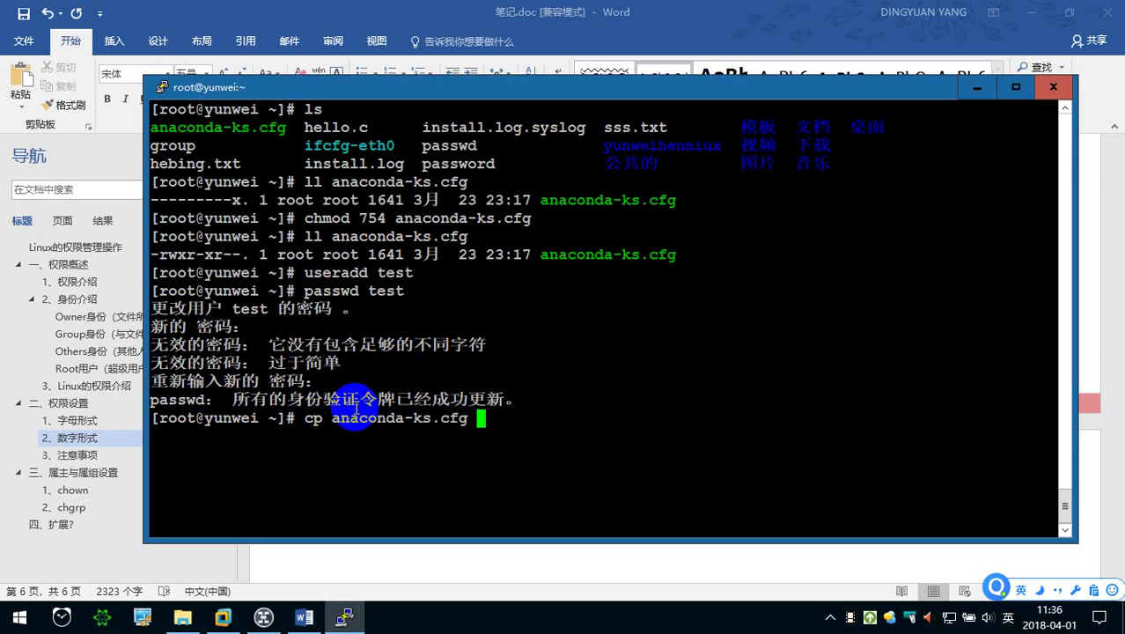
{"action": "type", "text": "/"}
{"action": "key", "text": "Return"}
Step: List / and run ll /anaconda-ks.cfg to check the copy and its permissions
{"action": "type", "text": "ls /"}
{"action": "key", "text": "Return"}
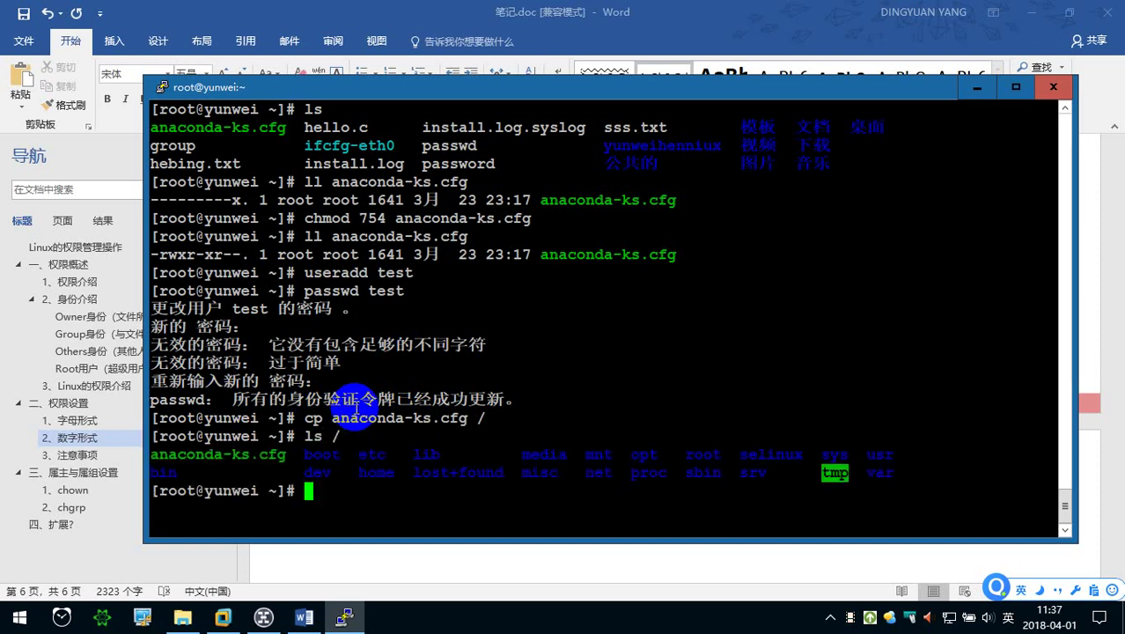
{"action": "type", "text": "ls /anaconda-ks.cfg"}
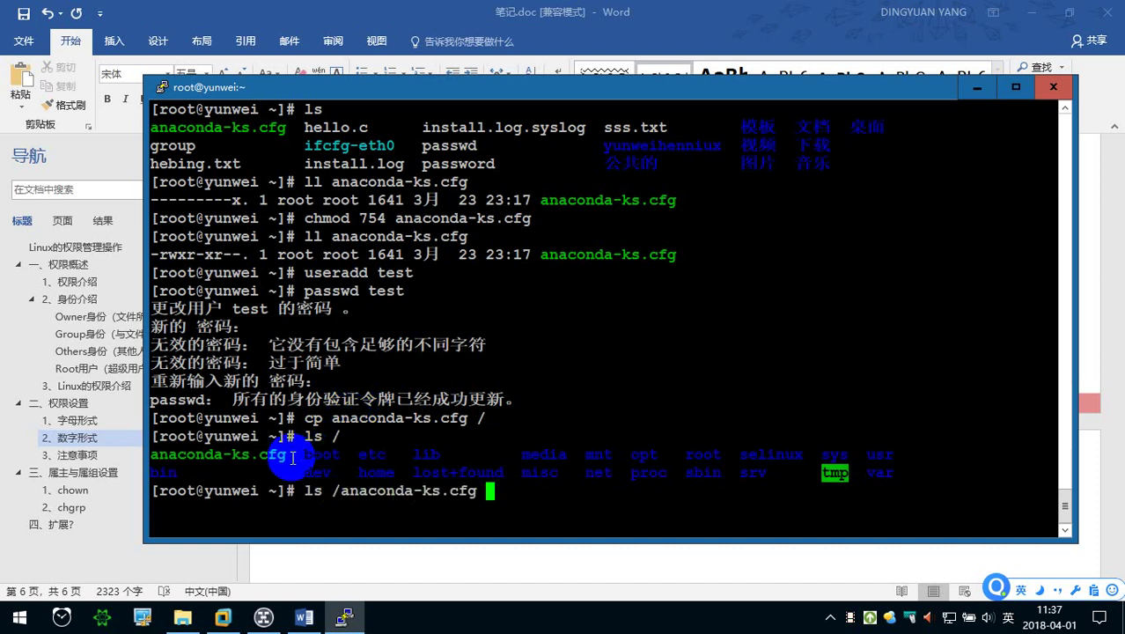
{"action": "key", "text": "Return"}
{"action": "key", "text": "Up"}
{"action": "key", "text": "Left"}
{"action": "key", "text": "Left"}
{"action": "key", "text": "Left"}
{"action": "key", "text": "BackSpace"}
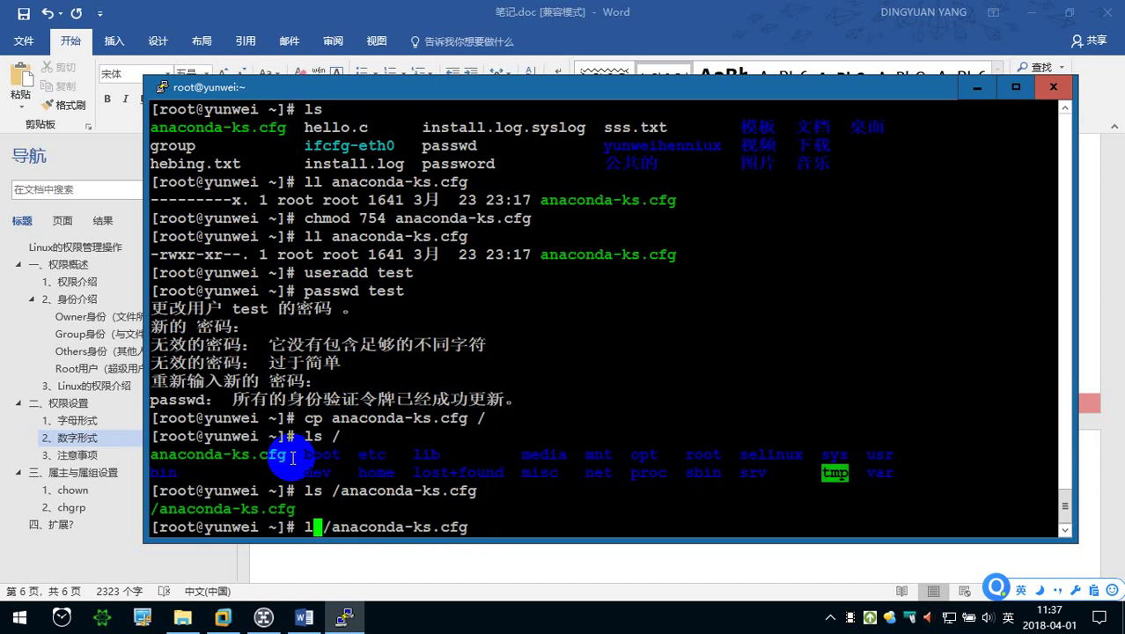
{"action": "type", "text": "l"}
{"action": "key", "text": "Return"}
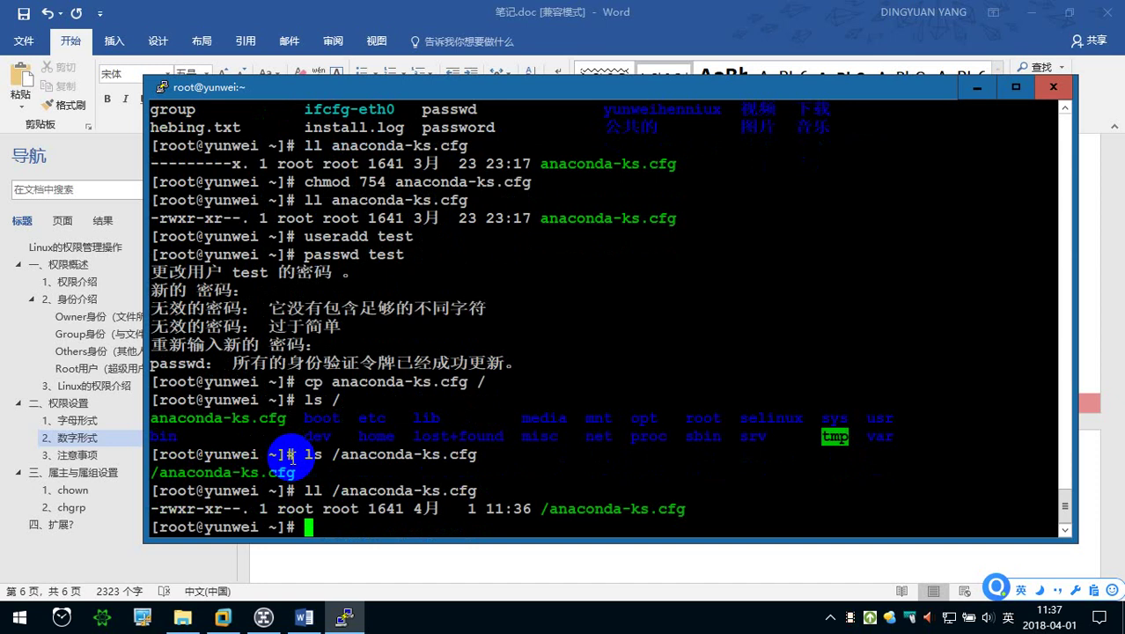
Step: Change to / and switch to the user test with su test
{"action": "type", "text": "cd /"}
{"action": "key", "text": "Return"}
{"action": "type", "text": "su test"}
{"action": "key", "text": "Return"}
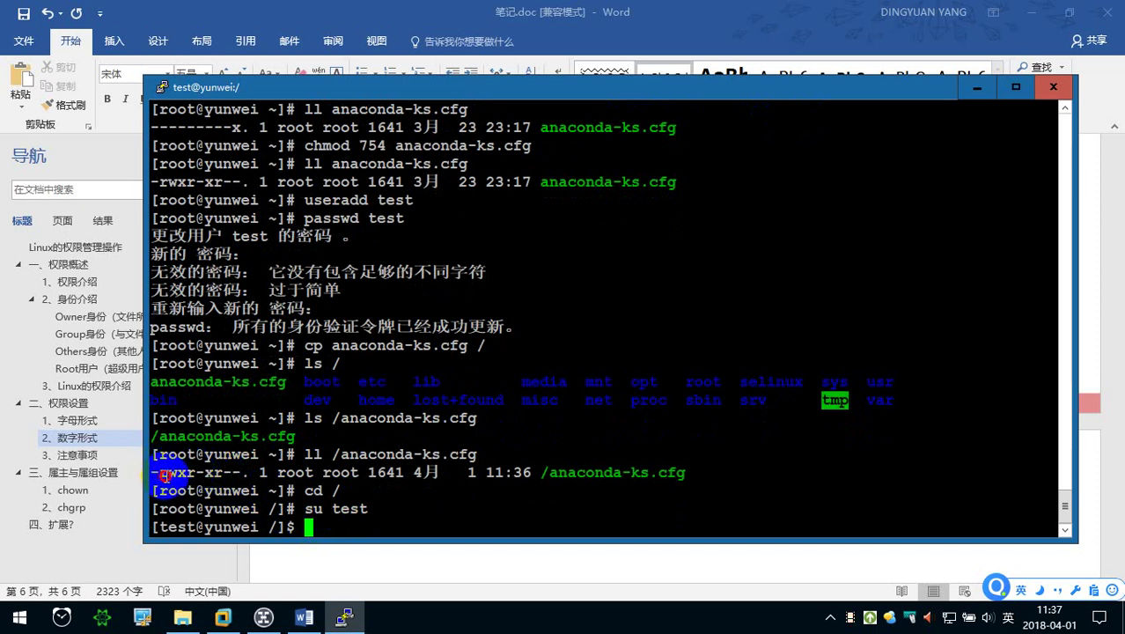
Step: Point out the -rwxr-xr-- permissions and user test, then prepare vim anaconda-ks.cfg
{"action": "left_click_drag", "start_coordinate": [159, 472], "coordinate": [194, 473]}
{"action": "left_click", "coordinate": [194, 478]}
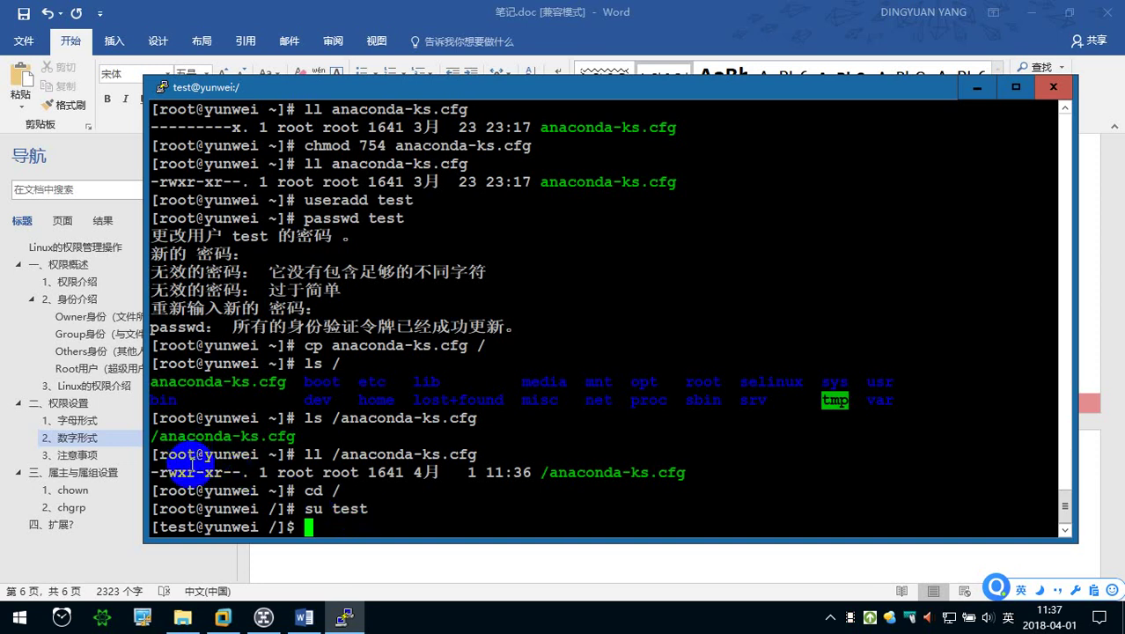
{"action": "left_click_drag", "start_coordinate": [214, 473], "coordinate": [234, 472]}
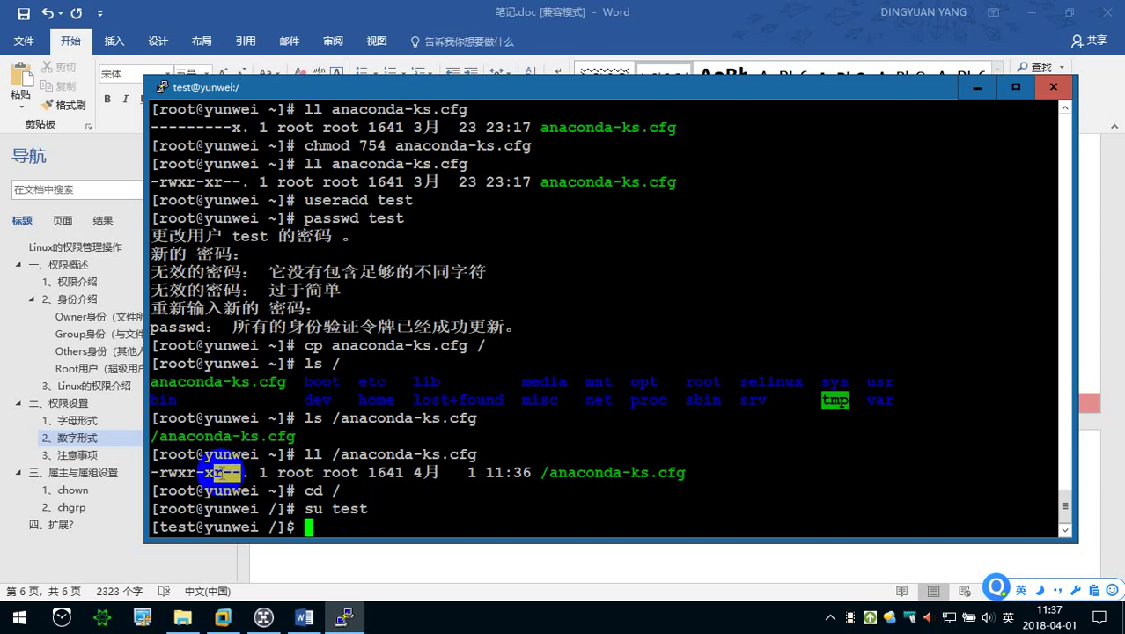
{"action": "double_click", "coordinate": [222, 473]}
{"action": "double_click", "coordinate": [361, 508]}
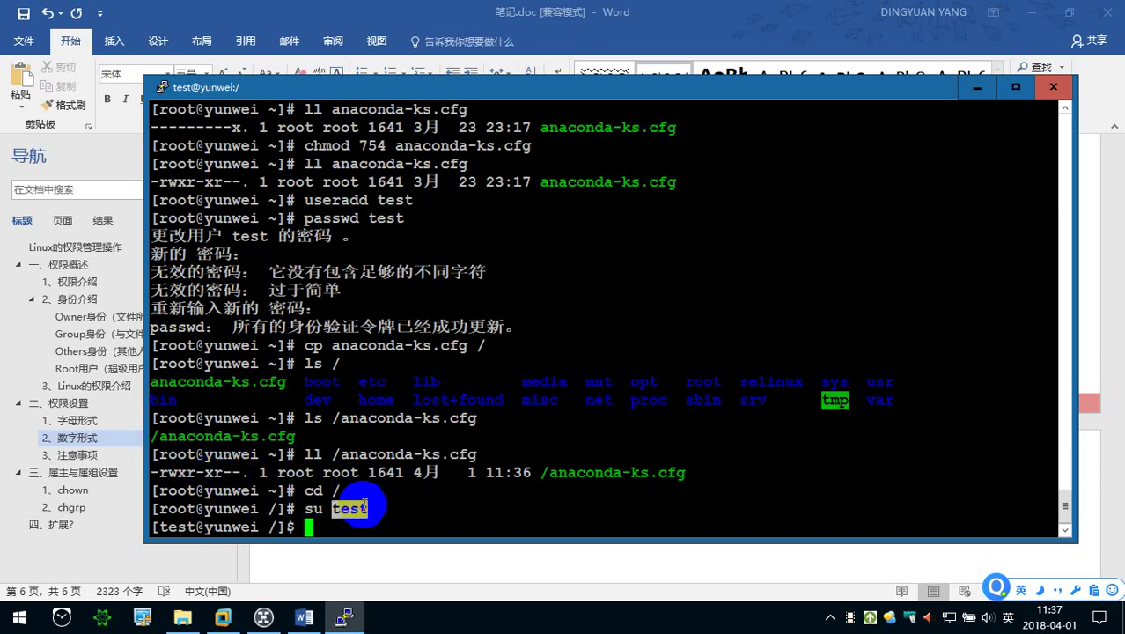
{"action": "left_click", "coordinate": [362, 507]}
{"action": "type", "text": "vim a"}
{"action": "key", "text": "Tab"}
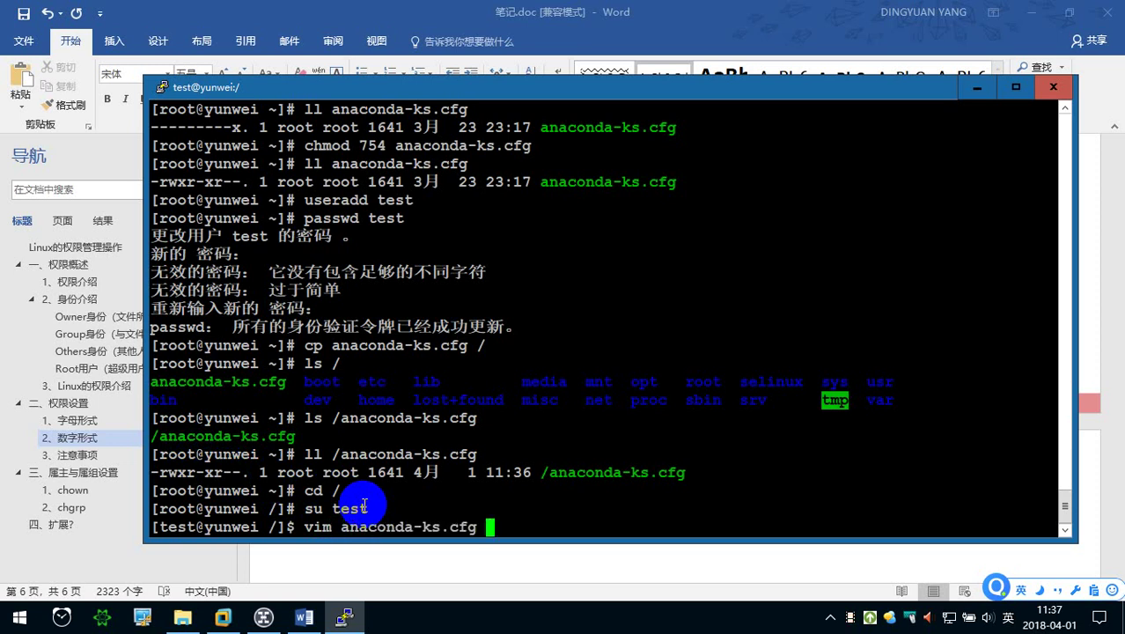
Step: Open anaconda-ks.cfg in vim as test and type aaaaaa on line 2
{"action": "key", "text": "Return"}
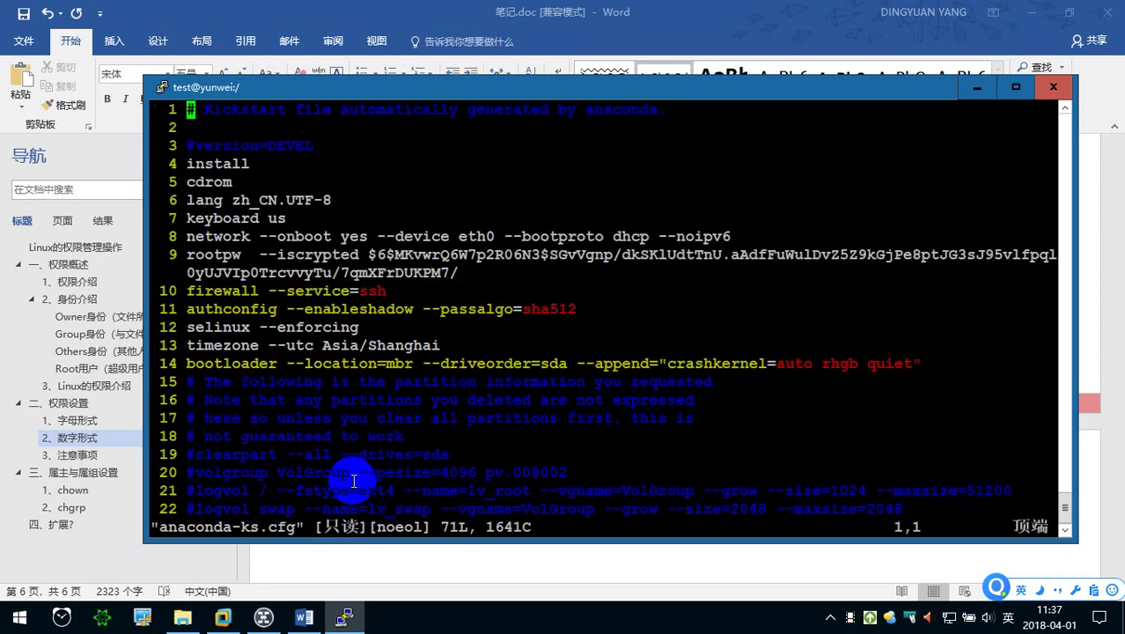
{"action": "left_click", "coordinate": [327, 526]}
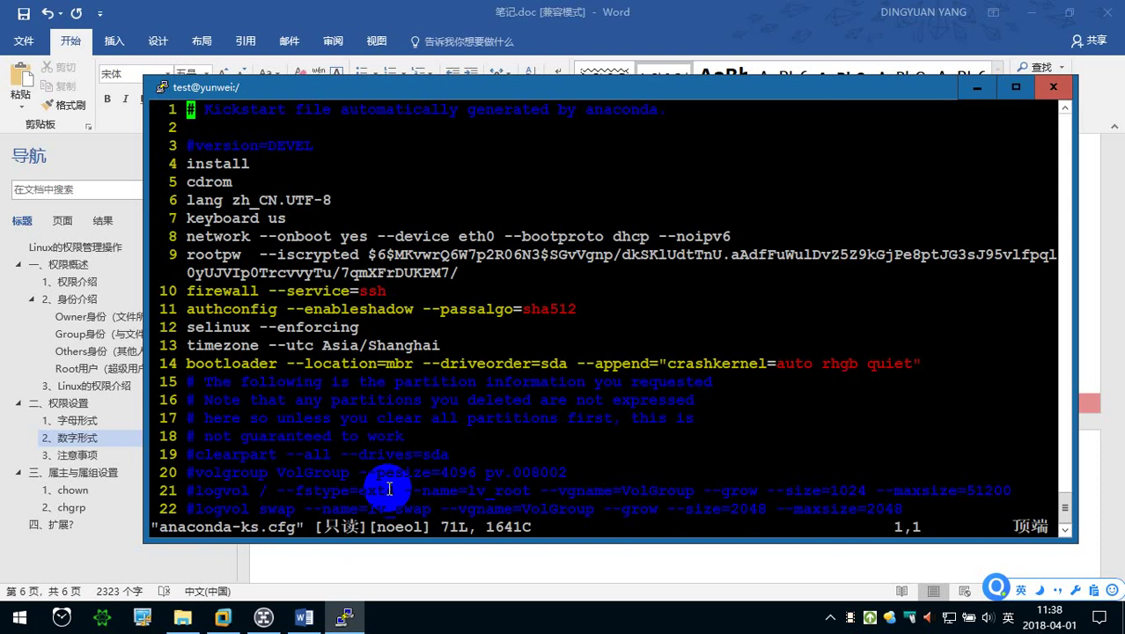
{"action": "key", "text": "i"}
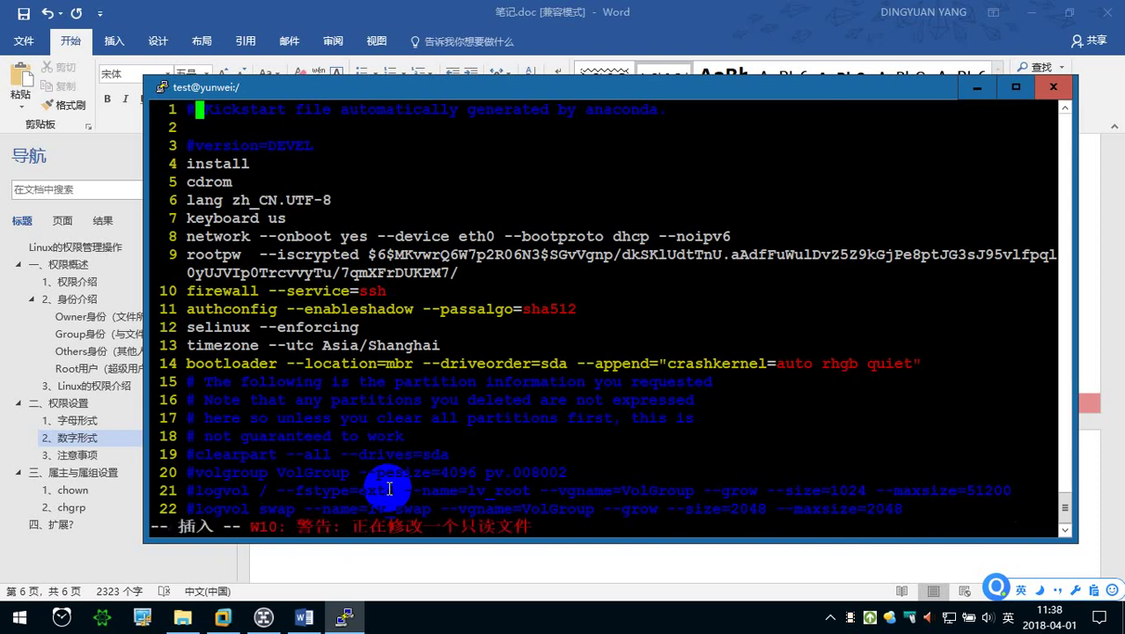
{"action": "key", "text": "Down"}
{"action": "key", "text": "Down"}
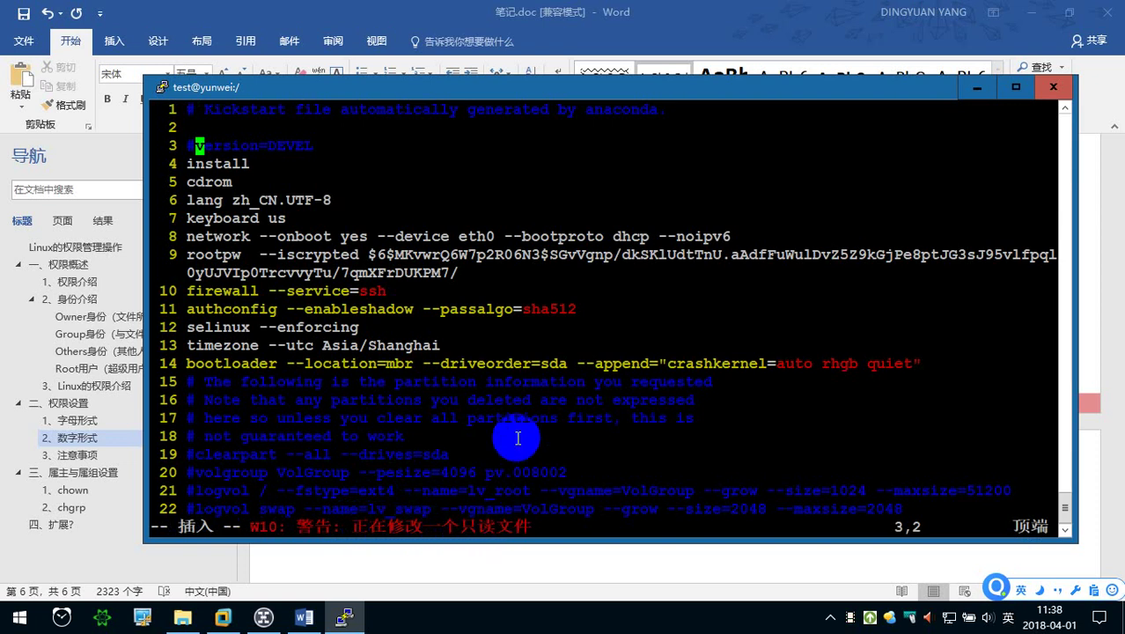
{"action": "key", "text": "Up"}
{"action": "type", "text": "aaaaaa"}
{"action": "key", "text": "Escape"}
Step: Try saving with :wq, :x! and :wq!, all failing, then quit with :q!
{"action": "type", "text": ":wq"}
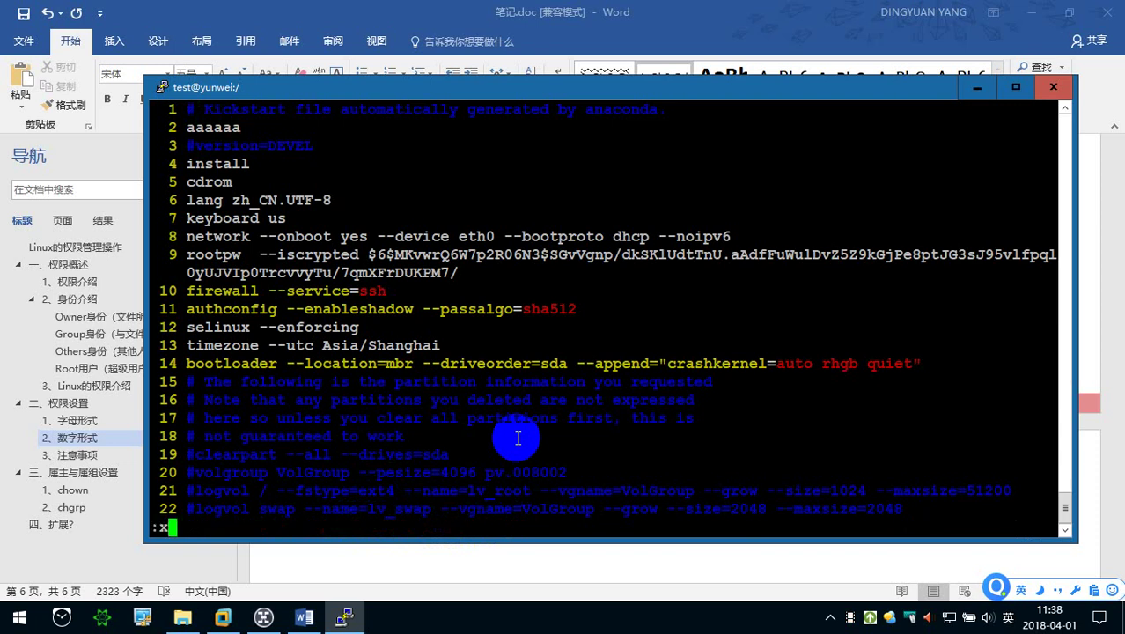
{"action": "key", "text": "Return"}
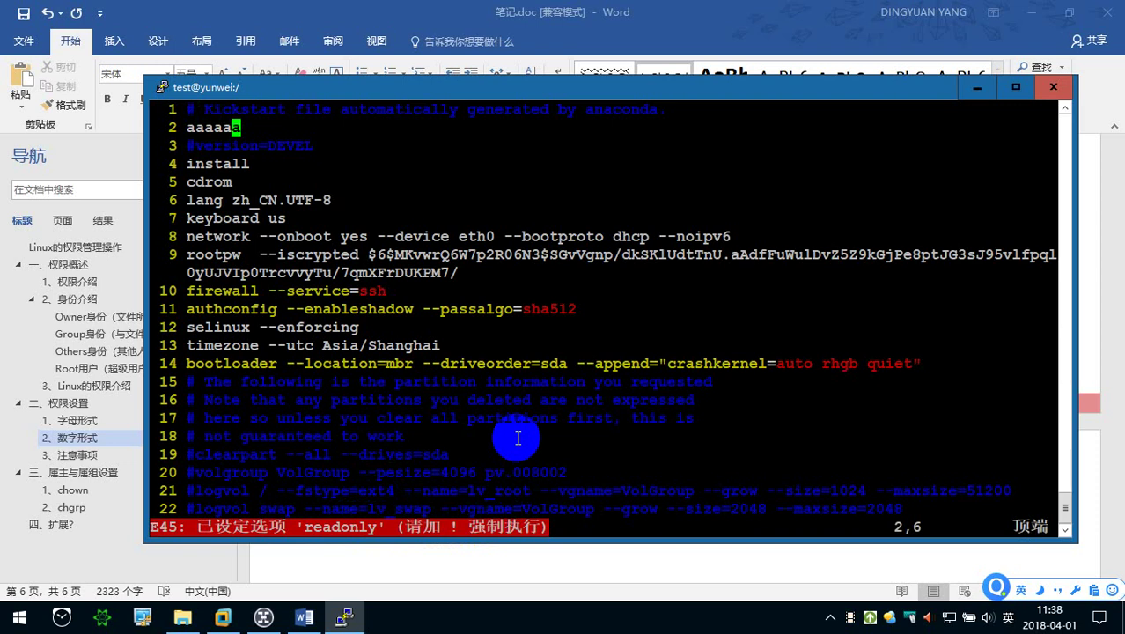
{"action": "type", "text": ":x!"}
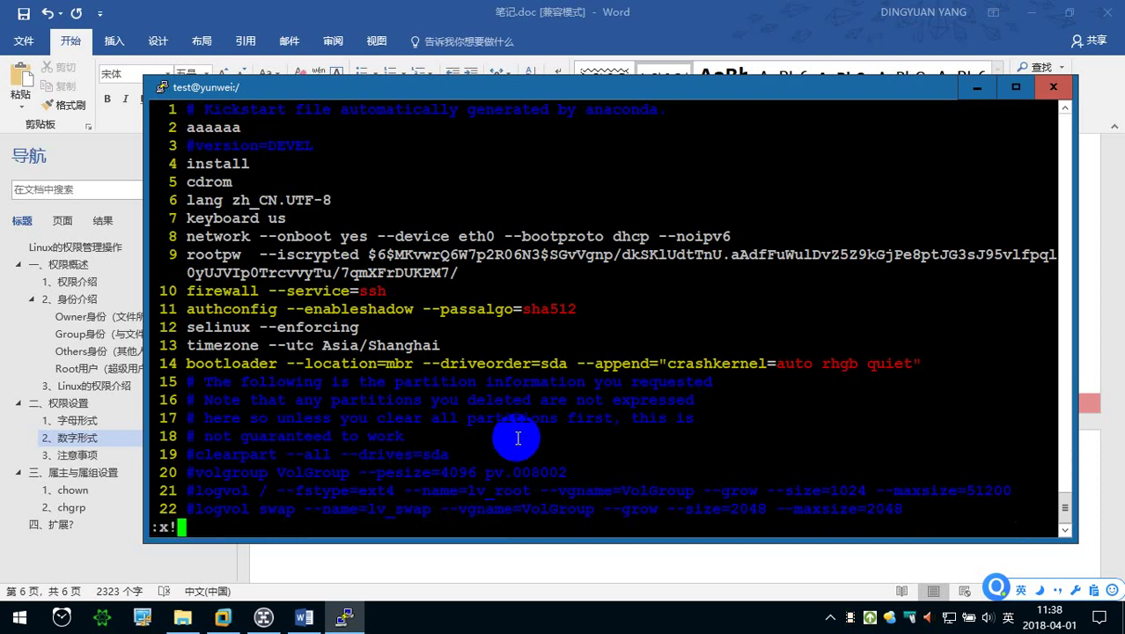
{"action": "key", "text": "Return"}
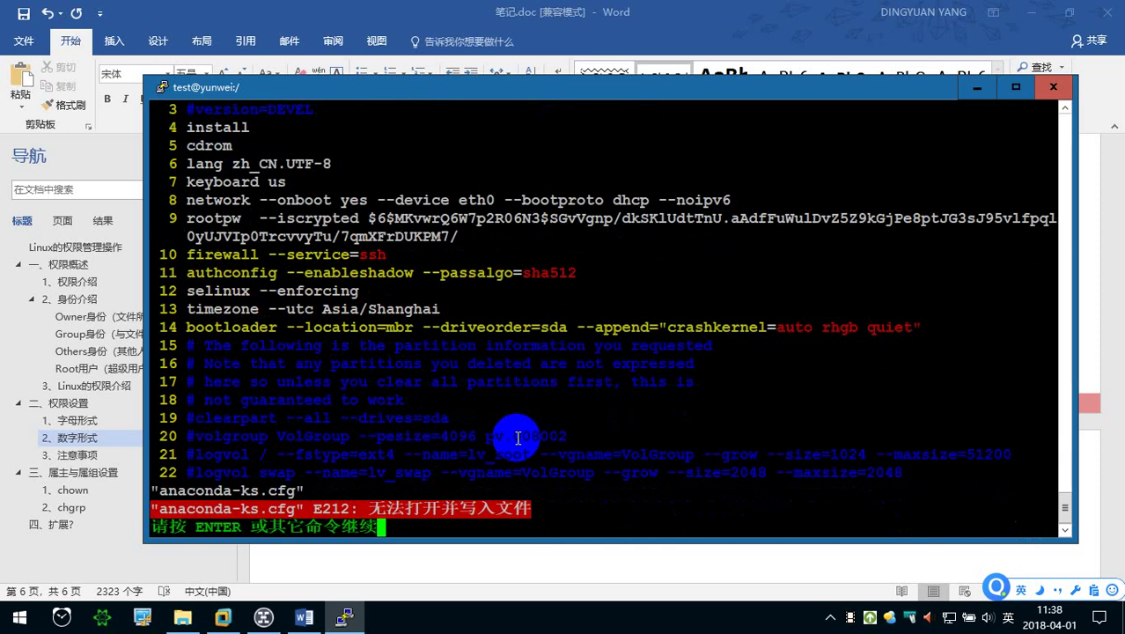
{"action": "key", "text": "Return"}
{"action": "type", "text": ":"}
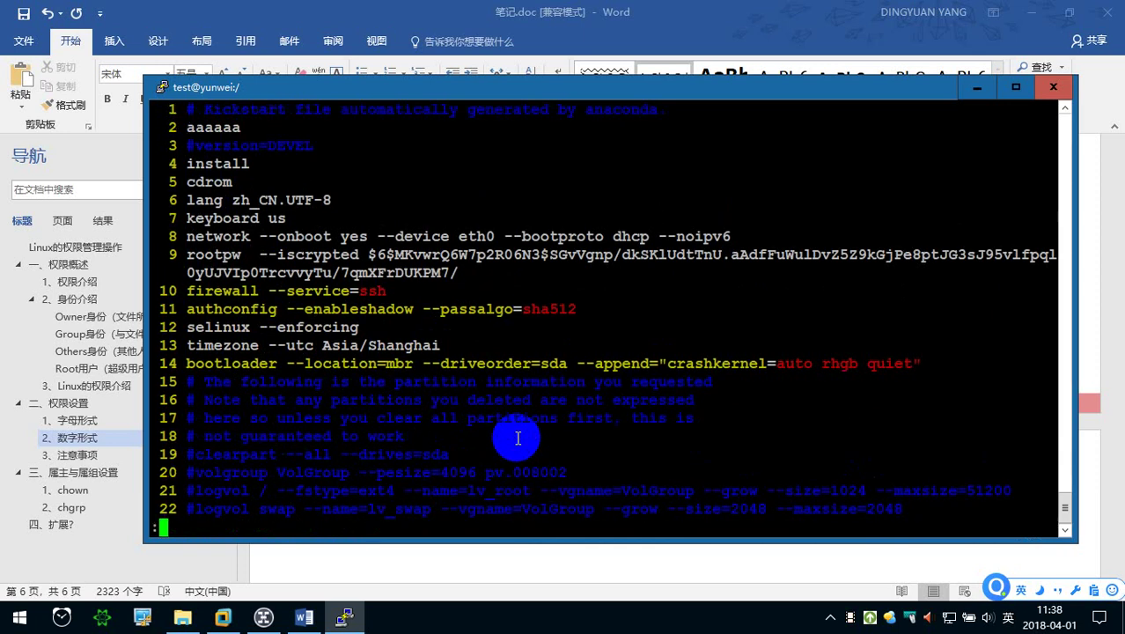
{"action": "type", "text": "wq!"}
{"action": "key", "text": "Return"}
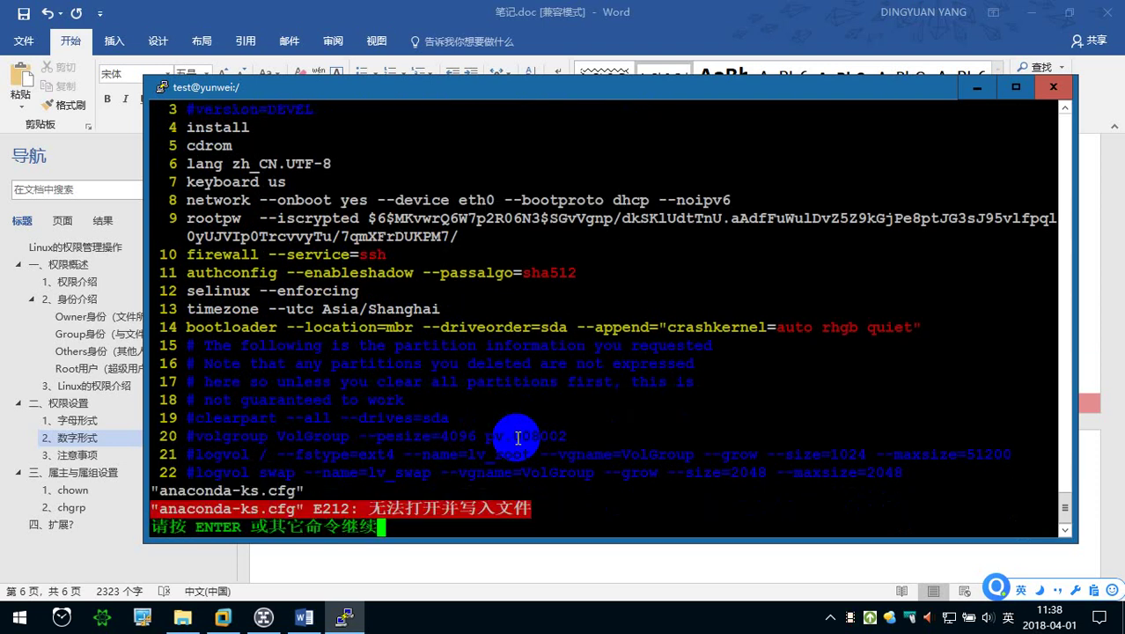
{"action": "key", "text": "Return"}
{"action": "type", "text": ":q!"}
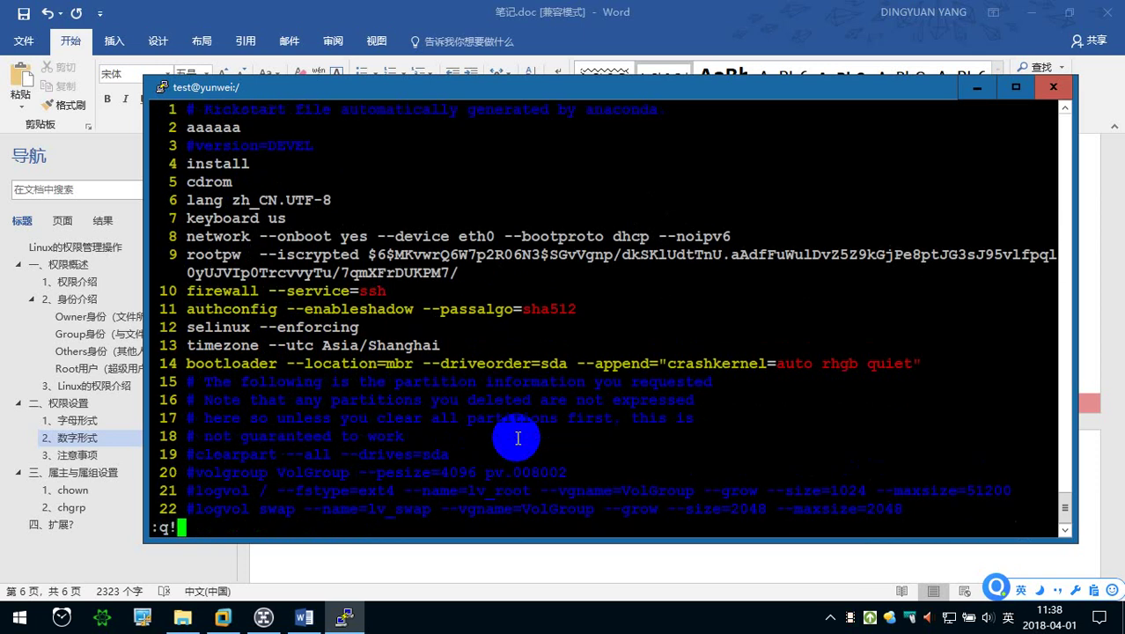
{"action": "key", "text": "Return"}
Step: Reopen the file to confirm it is unchanged and quit vim with :q
{"action": "key", "text": "Up"}
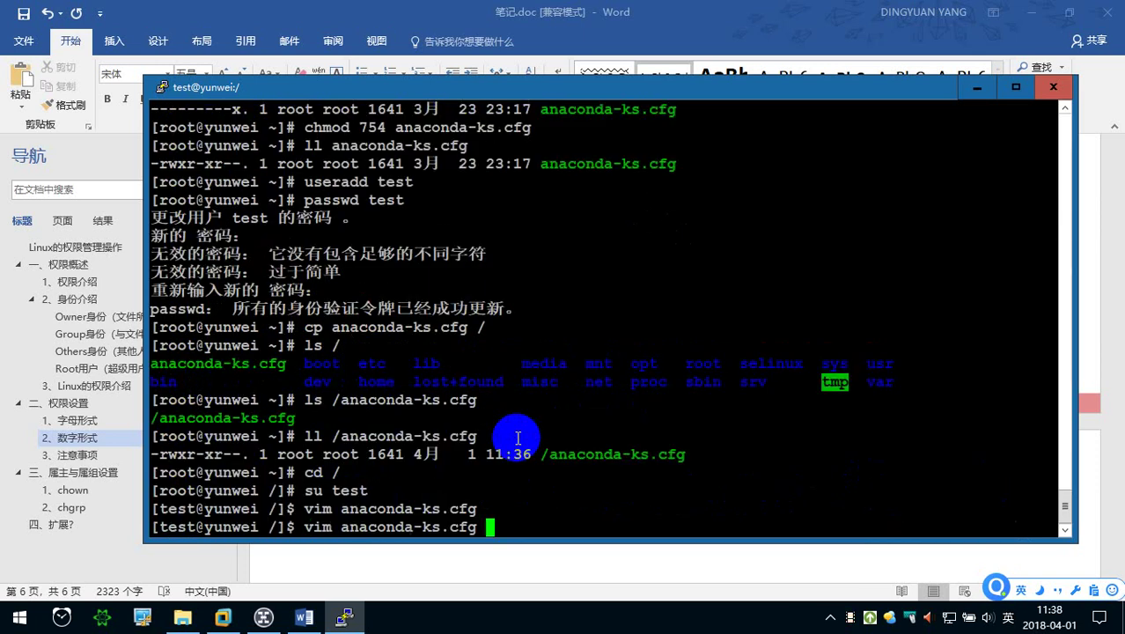
{"action": "key", "text": "Return"}
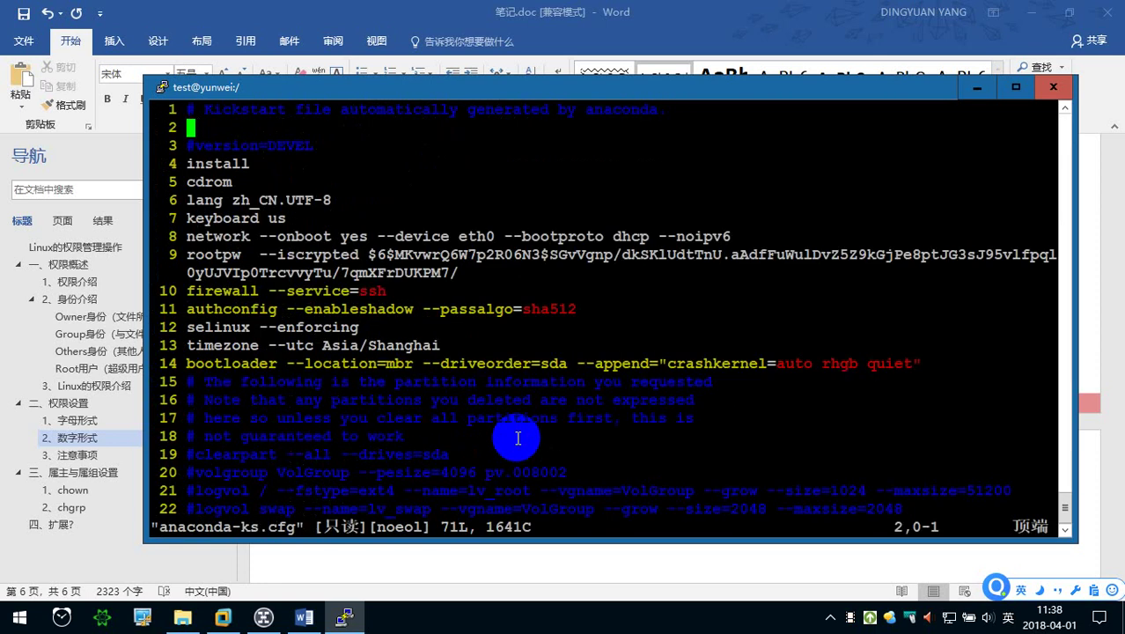
{"action": "type", "text": ":"}
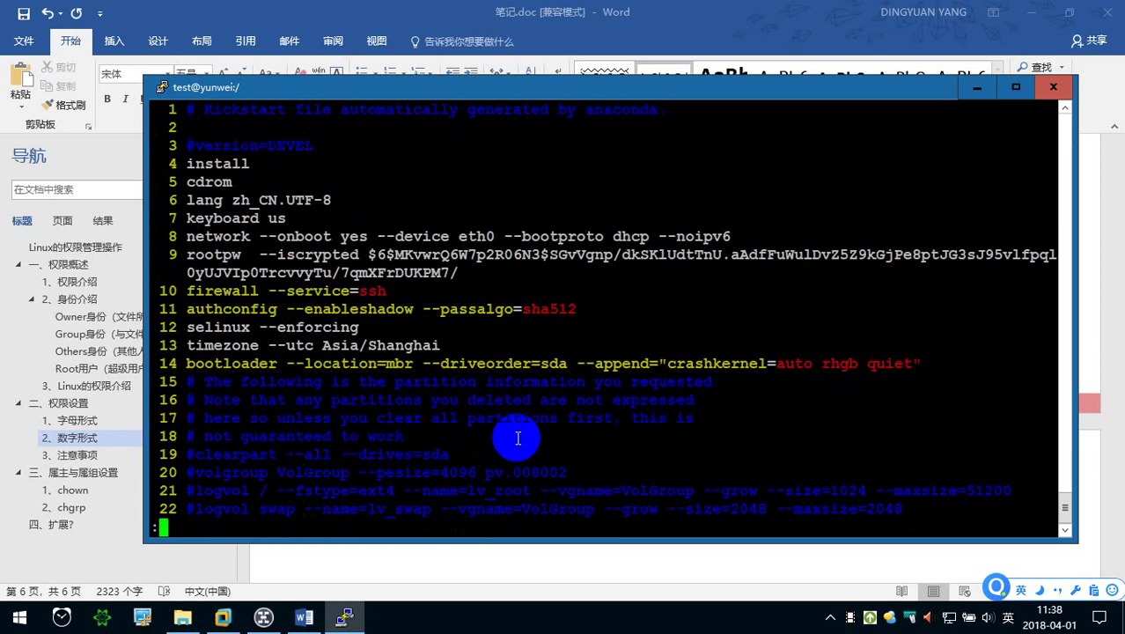
{"action": "type", "text": "q"}
{"action": "key", "text": "Return"}
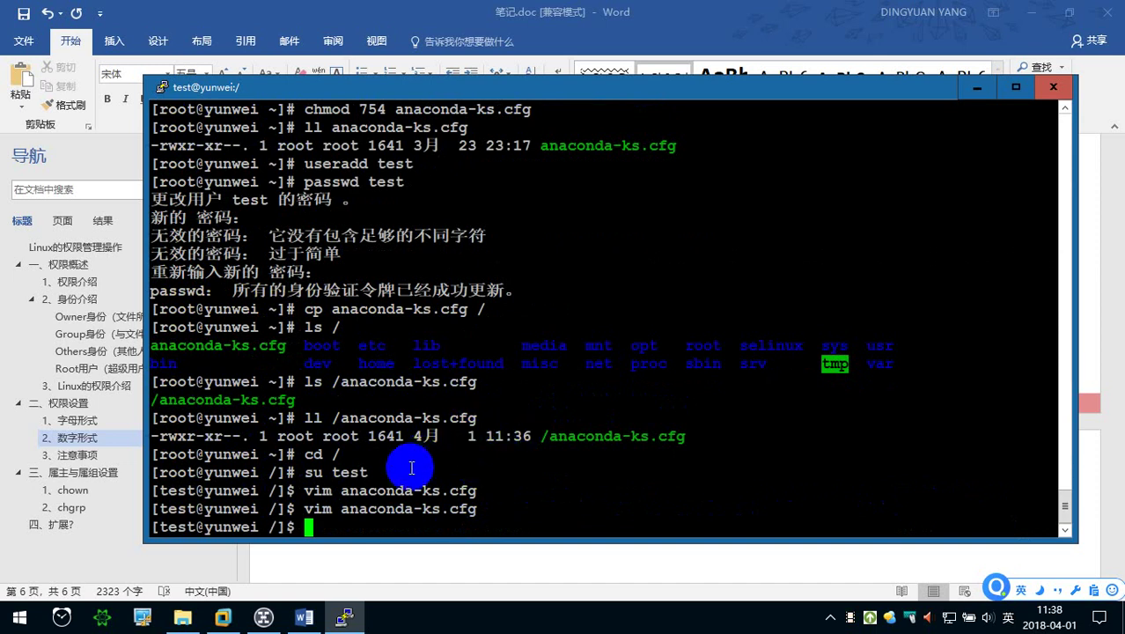
Step: Switch back to root with su, entering the root password
{"action": "key", "text": "Return"}
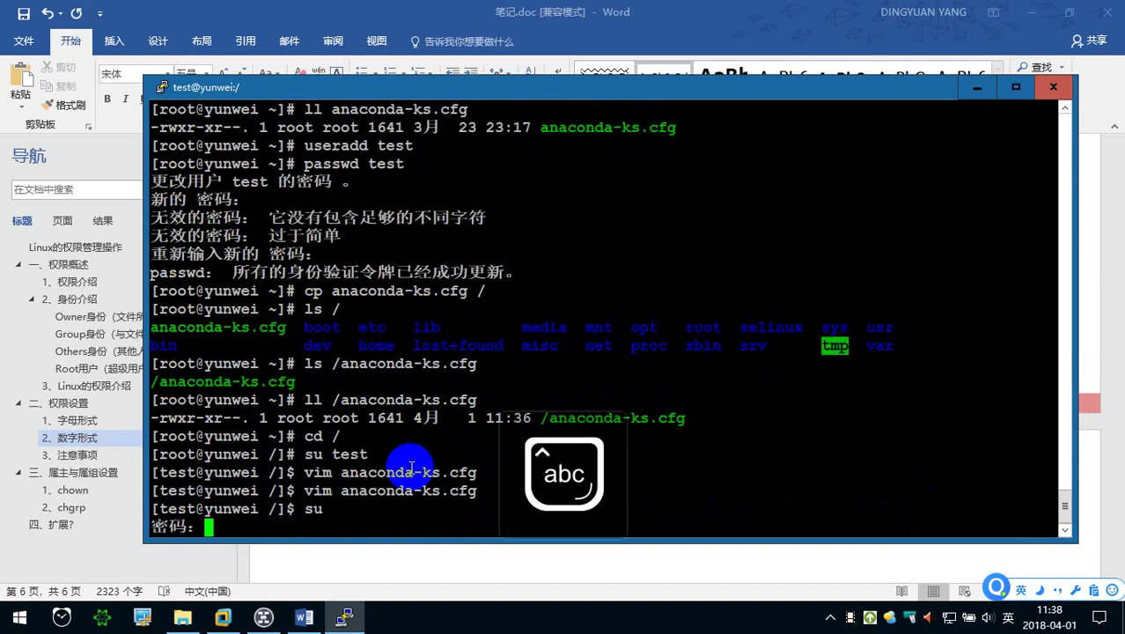
{"action": "key", "text": "Return"}
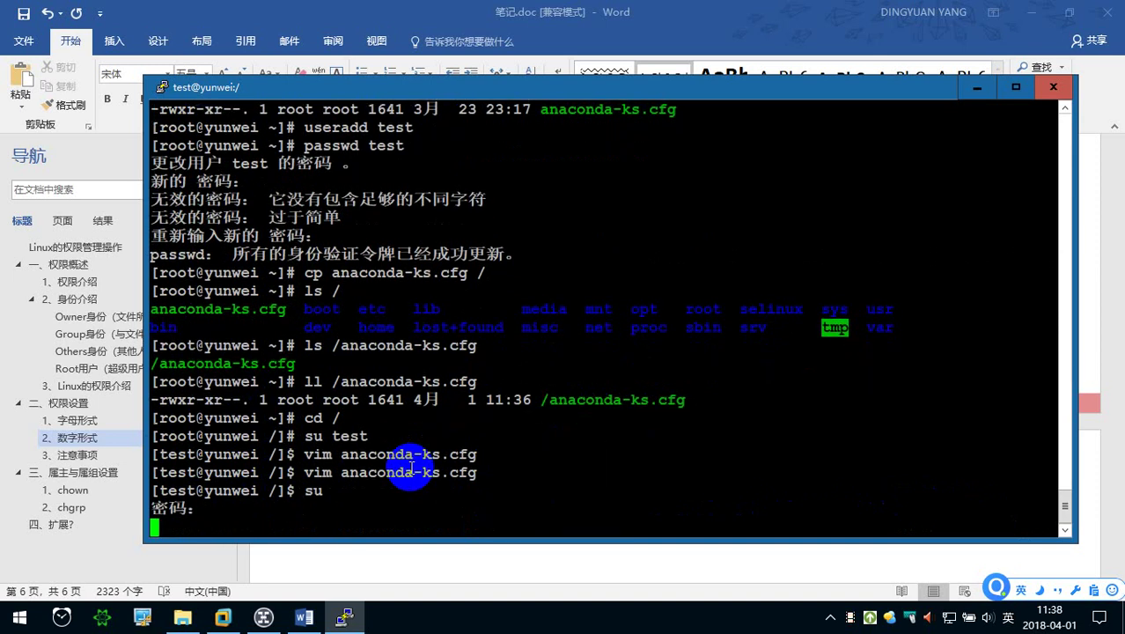
{"action": "key", "text": "Caps_Lock"}
{"action": "key", "text": "Caps_Lock"}
{"action": "key", "text": "Return"}
{"action": "key", "text": "Caps_Lock"}
{"action": "key", "text": "Caps_Lock"}
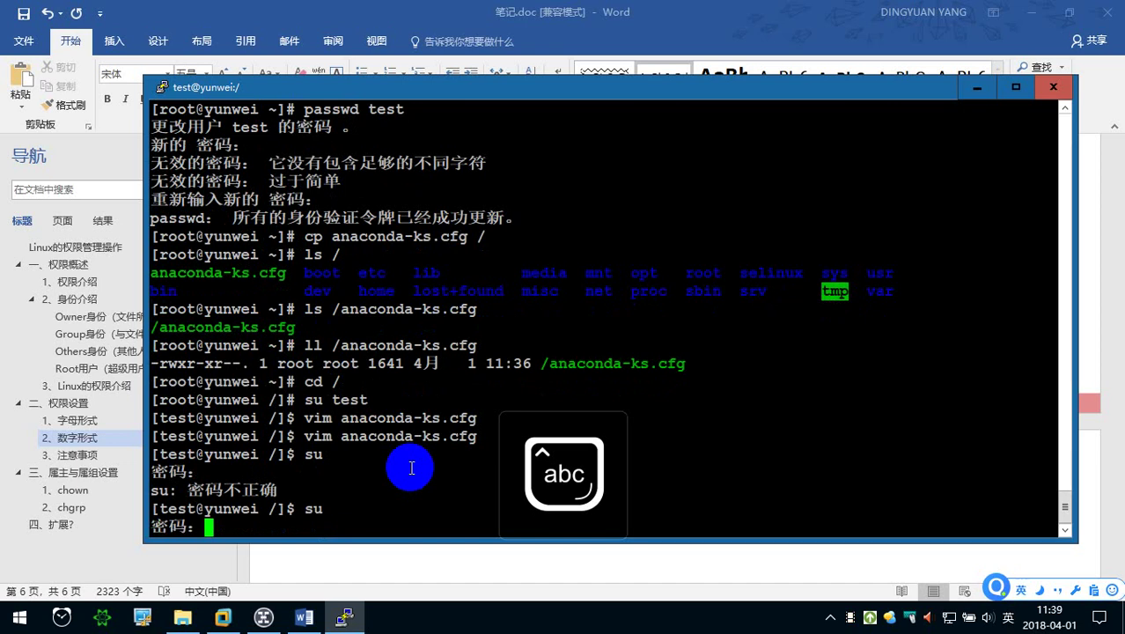
{"action": "key", "text": "Return"}
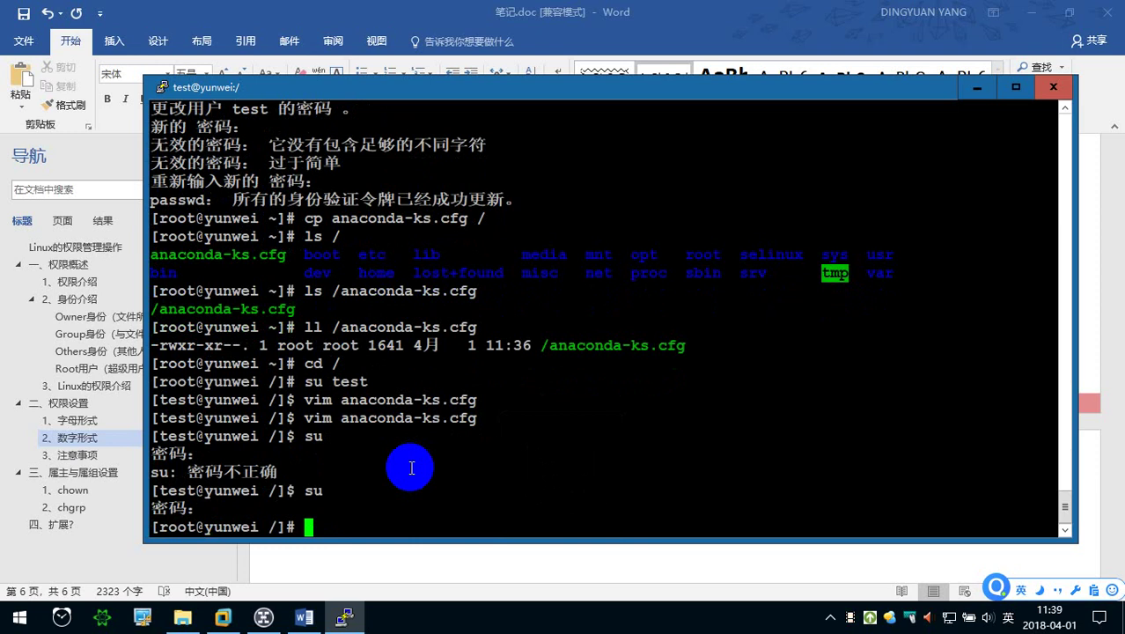
Step: Run chmod 750 anaconda-ks.cfg and ls -l to confirm -rwxr-x---
{"action": "type", "text": "chmod "}
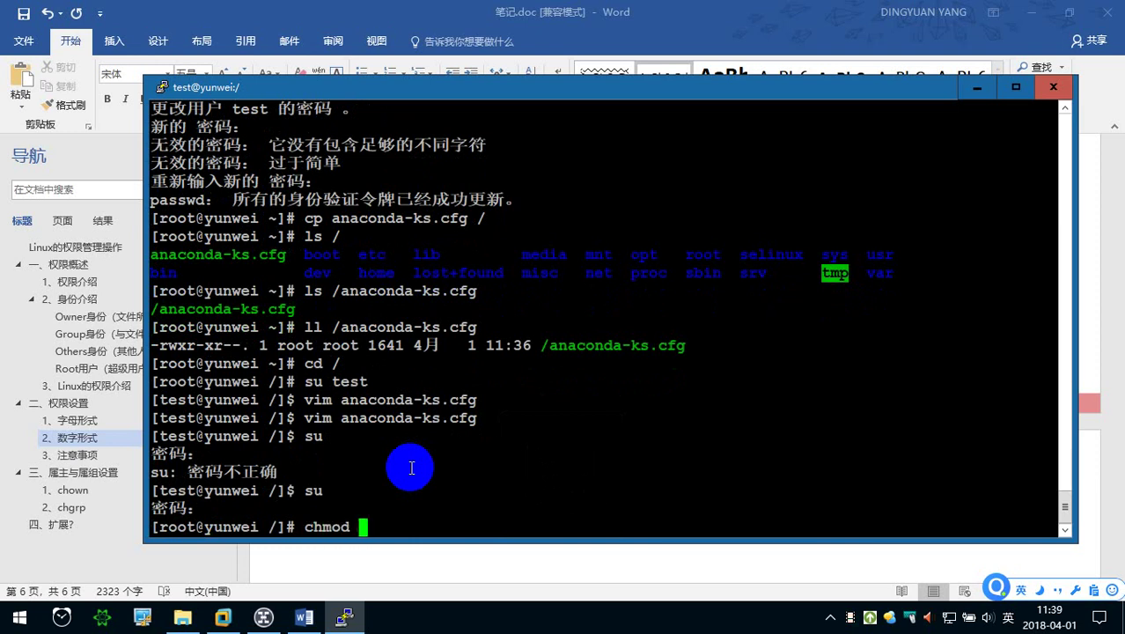
{"action": "type", "text": "750"}
{"action": "key", "text": "BackSpace"}
{"action": "type", "text": "1"}
{"action": "key", "text": "BackSpace"}
{"action": "type", "text": "0"}
{"action": "type", "text": " anaconda-ks.cfg"}
{"action": "key", "text": "Return"}
{"action": "type", "text": "ls -l"}
{"action": "key", "text": "Return"}
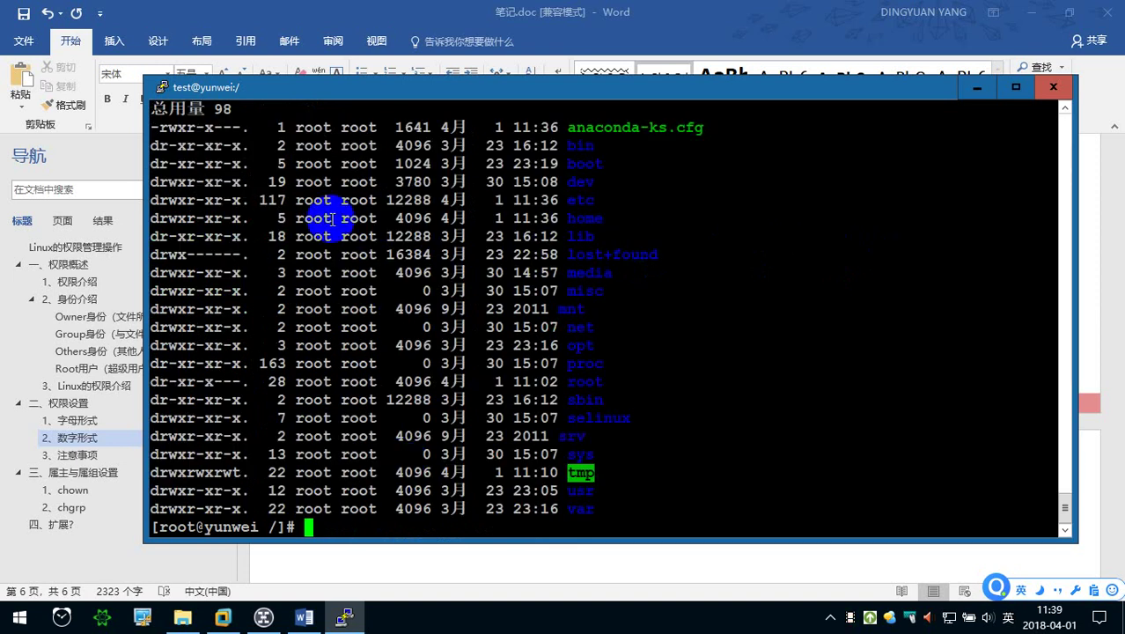
Step: Switch to user test with su test and open anaconda-ks.cfg in vim
{"action": "left_click_drag", "start_coordinate": [215, 126], "coordinate": [239, 126]}
{"action": "left_click", "coordinate": [341, 373]}
{"action": "type", "text": "su test"}
{"action": "key", "text": "Return"}
{"action": "type", "text": "vim "}
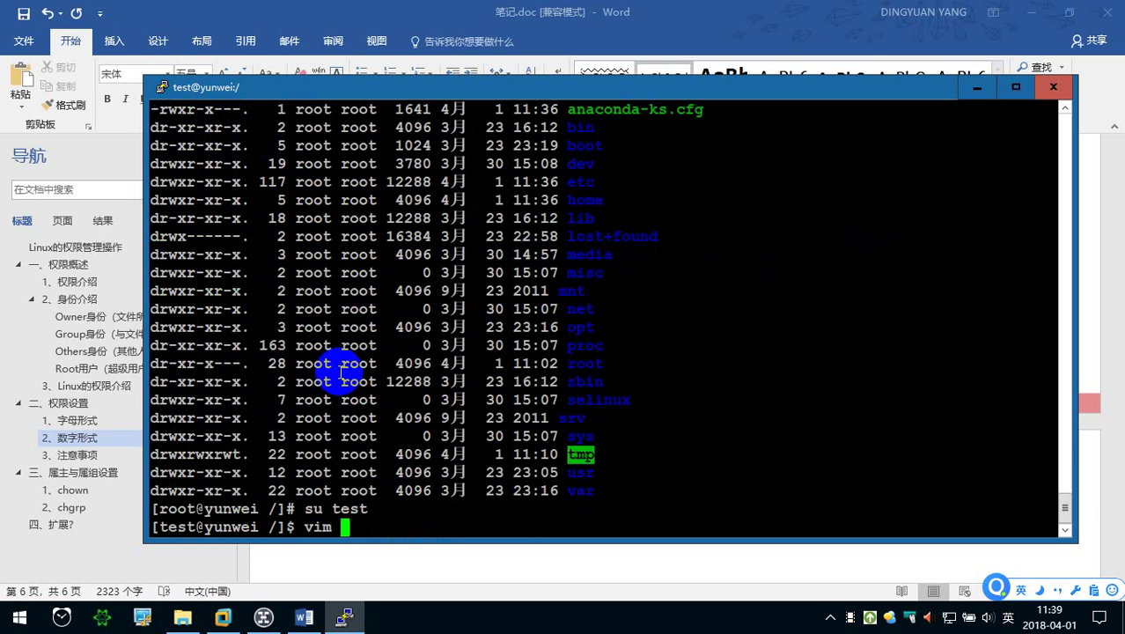
{"action": "type", "text": "an"}
{"action": "key", "text": "Tab"}
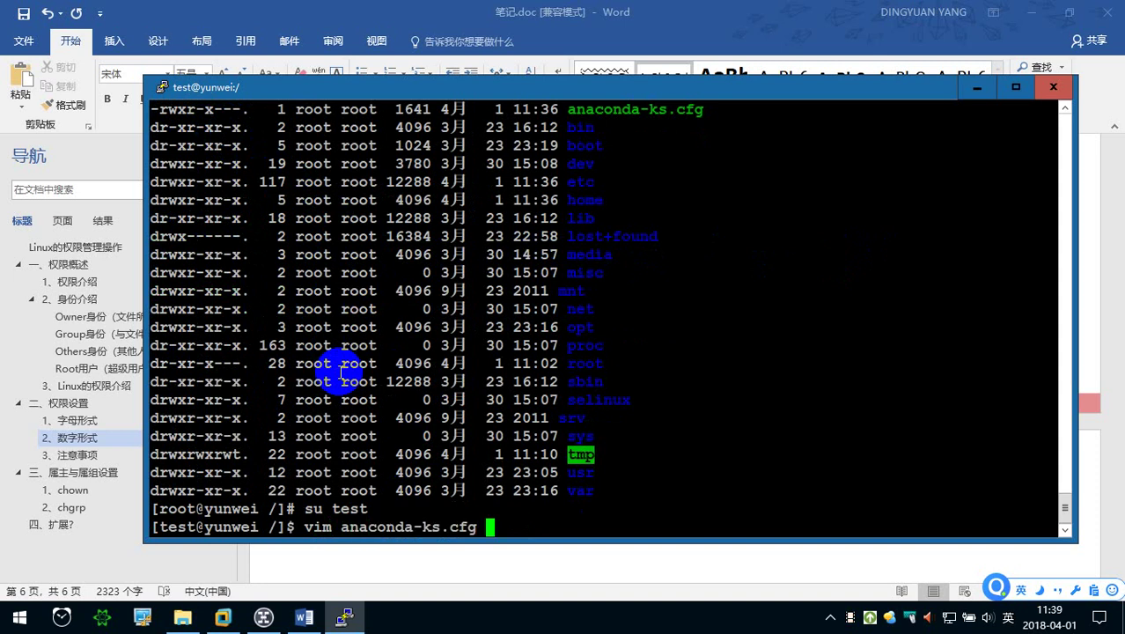
{"action": "key", "text": "Return"}
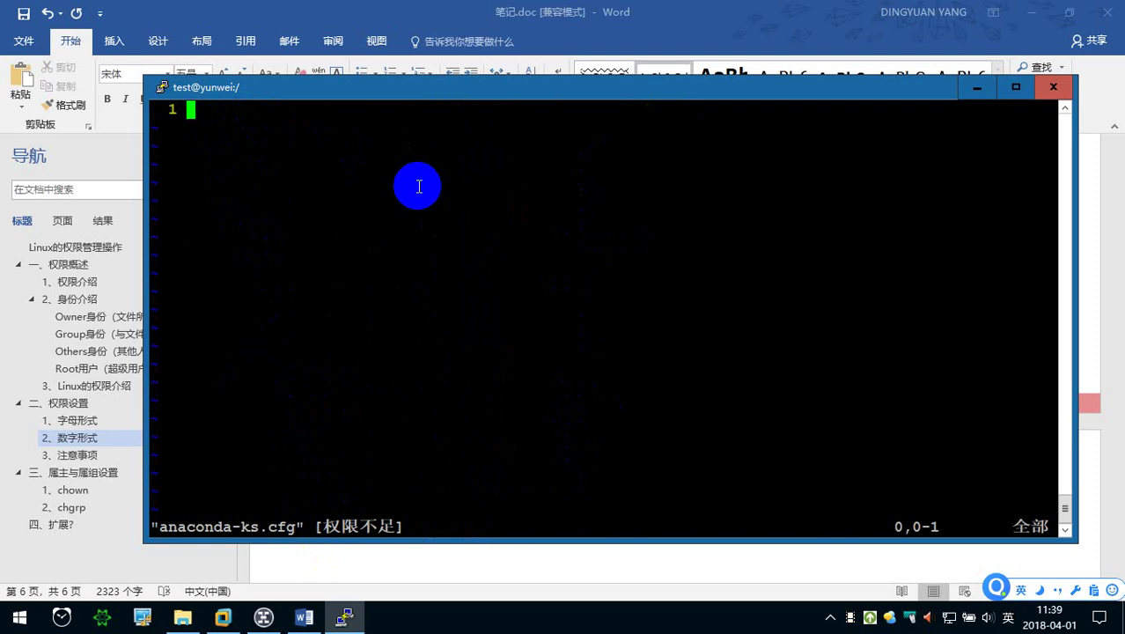
Step: Type 123123123 into the file, fail to save with :wq (read-only), then quit with :q!
{"action": "type", "text": ":"}
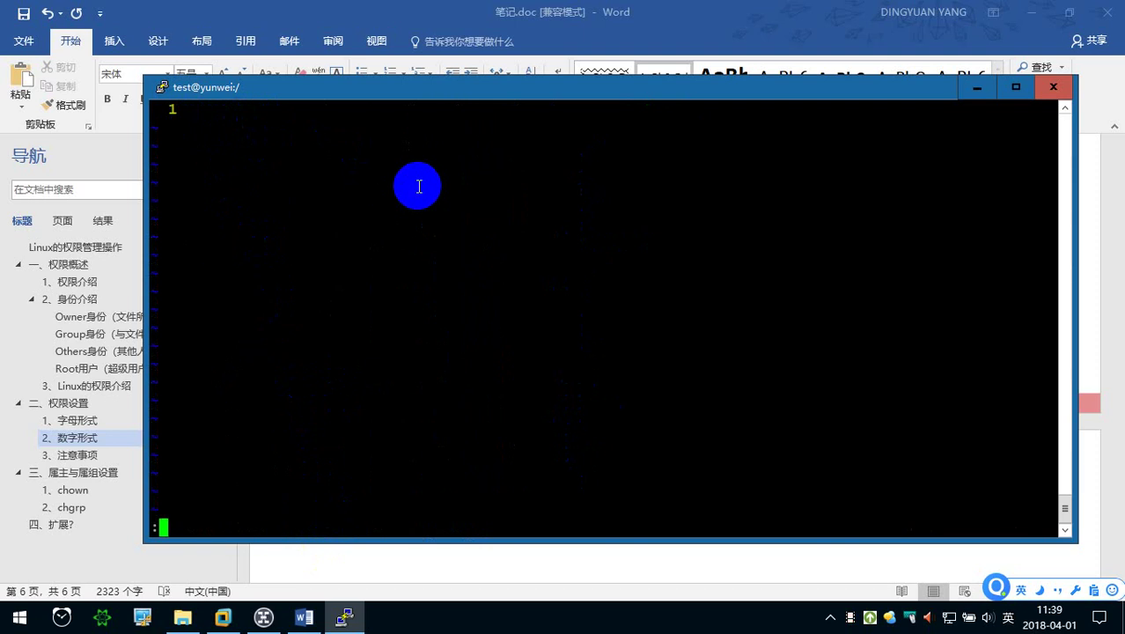
{"action": "key", "text": "Escape"}
{"action": "type", "text": "i"}
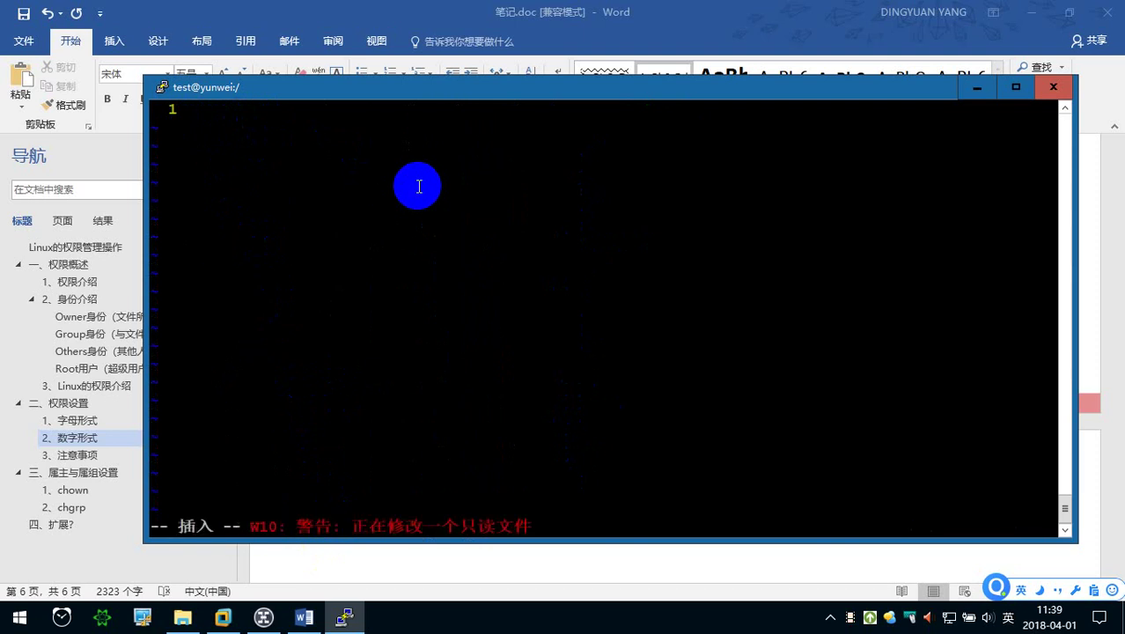
{"action": "type", "text": "123123123"}
{"action": "key", "text": "Escape"}
{"action": "type", "text": ":wq"}
{"action": "key", "text": "Return"}
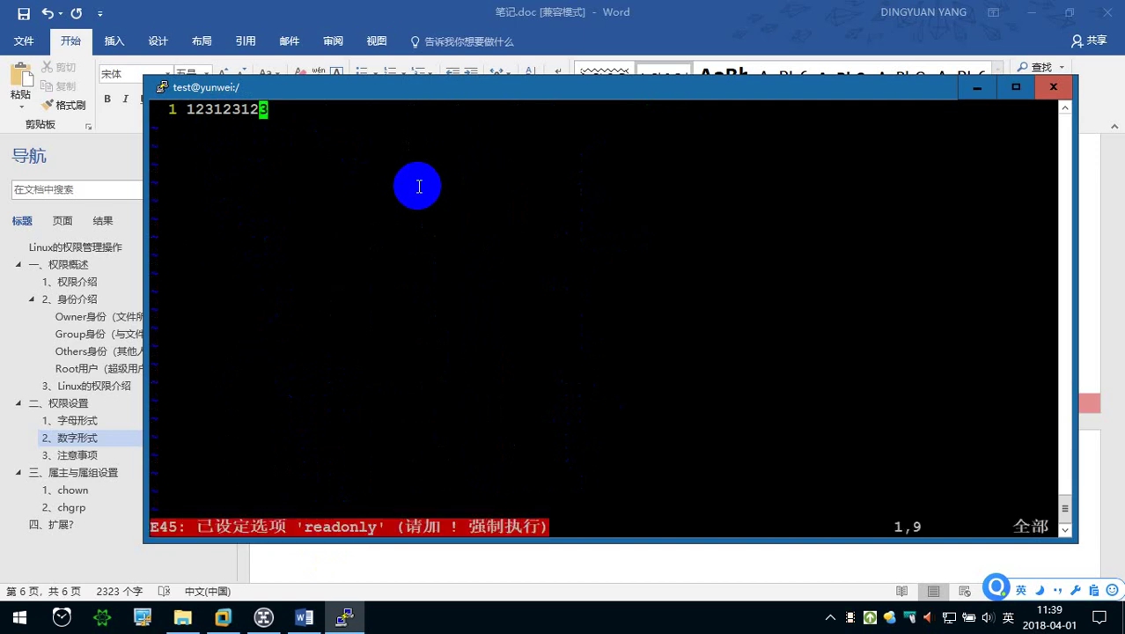
{"action": "key", "text": "colon"}
{"action": "type", "text": "q!"}
{"action": "key", "text": "Return"}
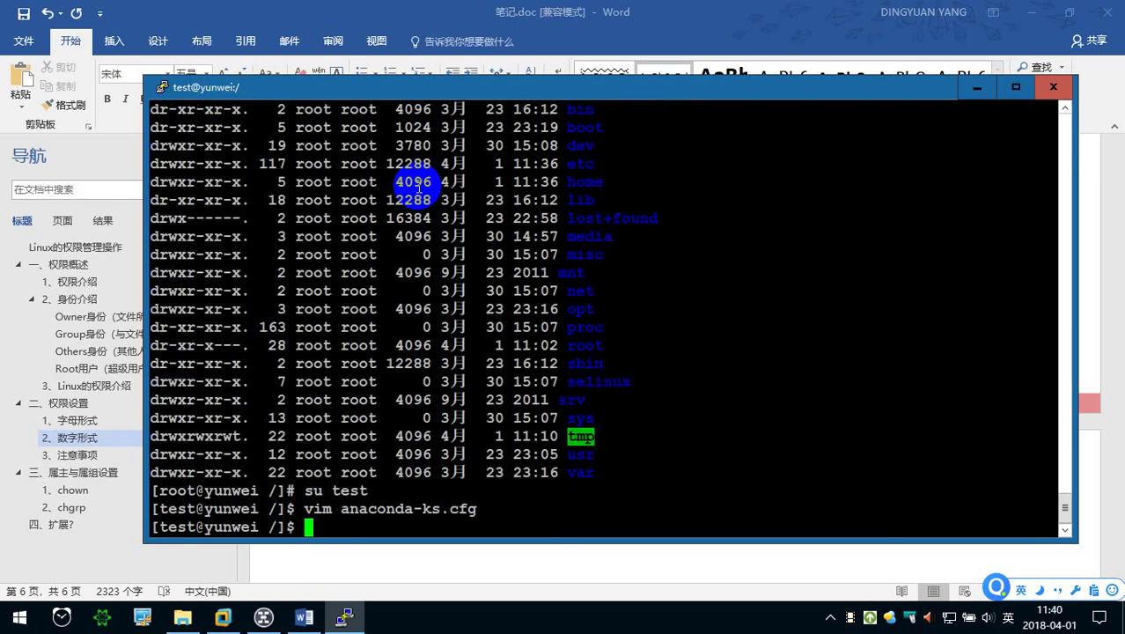
Step: As test, run cat, head and tail on anaconda-ks.cfg, each hitting a permission-denied error
{"action": "type", "text": "cat "}
{"action": "type", "text": "a"}
{"action": "key", "text": "Tab"}
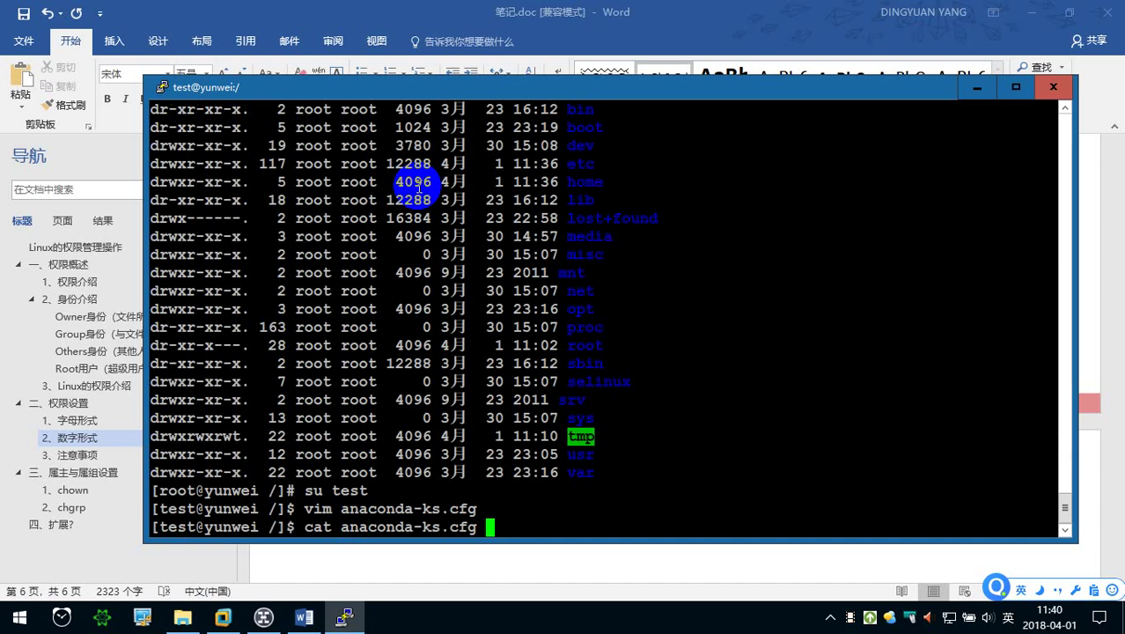
{"action": "key", "text": "Return"}
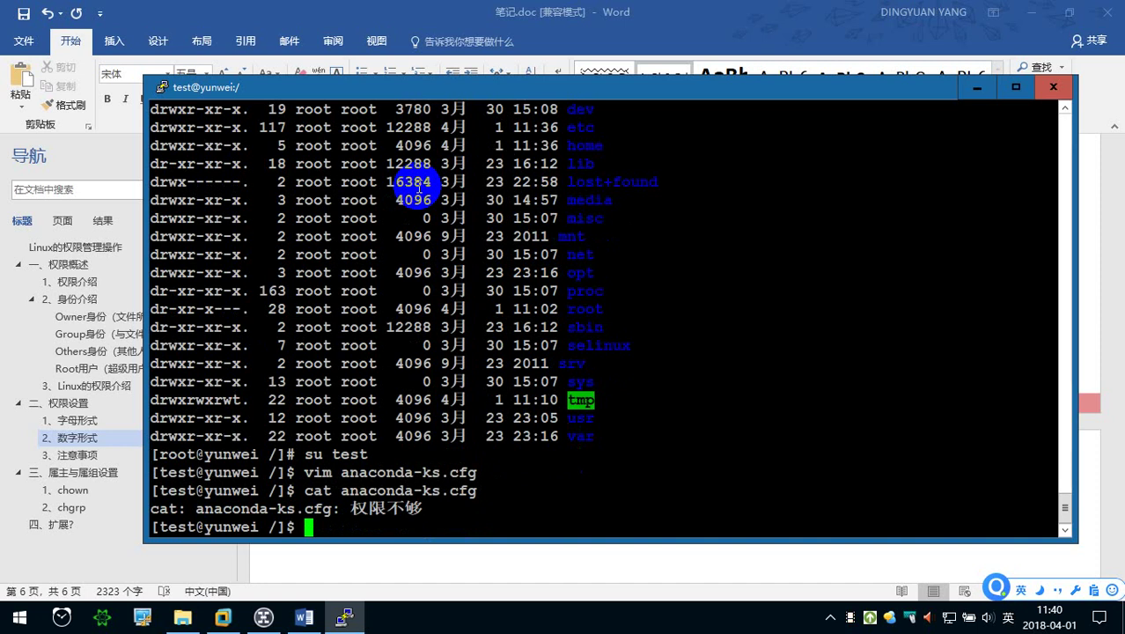
{"action": "type", "text": "head anaconda-ks.cfg"}
{"action": "key", "text": "Return"}
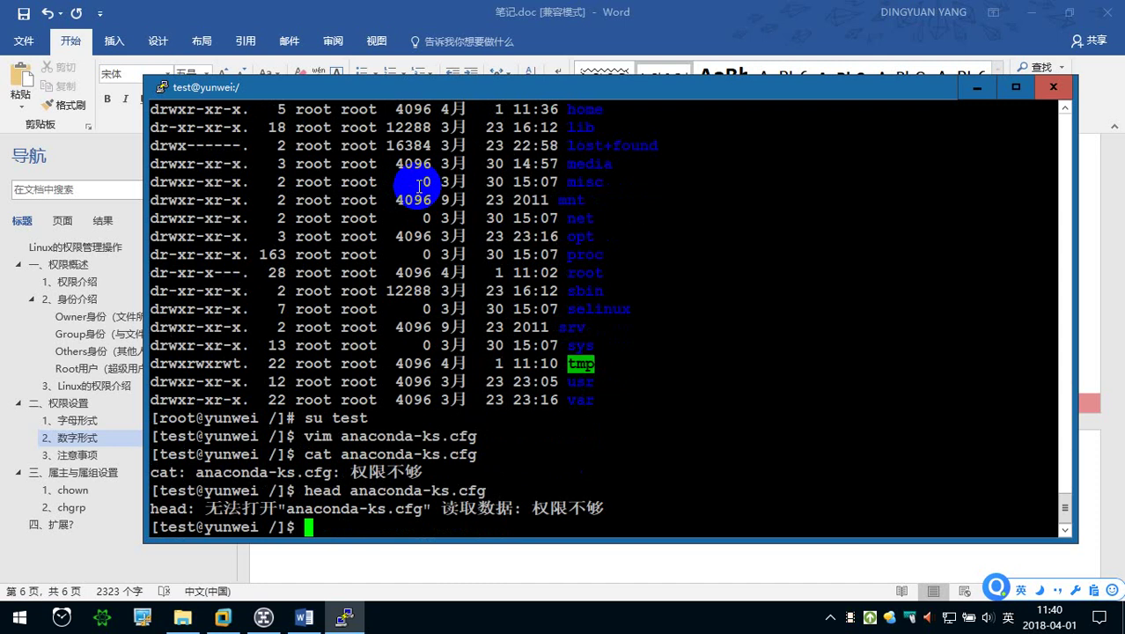
{"action": "type", "text": "tail"}
{"action": "key", "text": "BackSpace"}
{"action": "type", "text": "ll"}
{"action": "key", "text": "BackSpace"}
{"action": "type", "text": "anaconda-ks.cfg"}
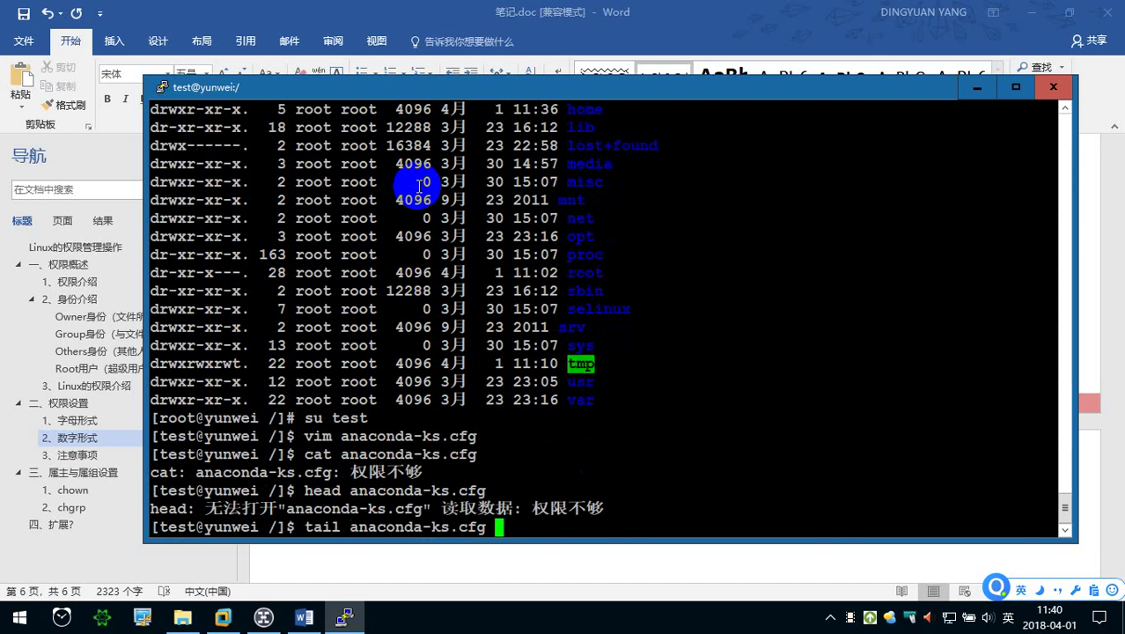
{"action": "key", "text": "Return"}
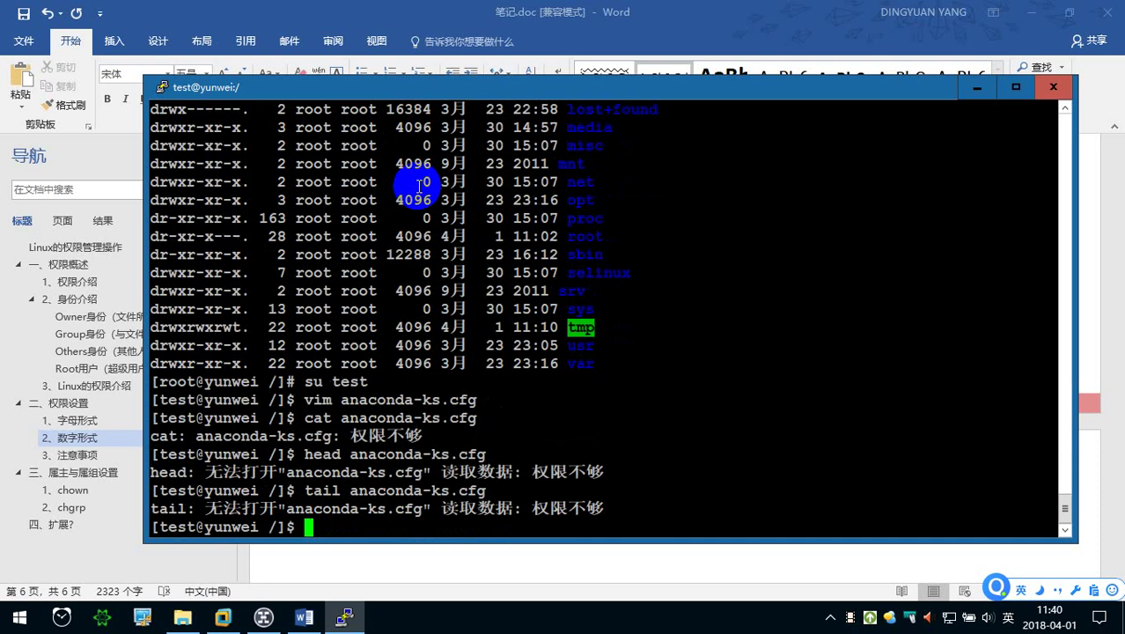
Step: Above 3、注意事项, type the question start '面试题：用超级管理员设置文档的权限是'
{"action": "left_click", "coordinate": [421, 573]}
{"action": "scroll", "coordinate": [492, 412], "scroll_direction": "down", "scroll_amount": 2}
{"action": "scroll", "coordinate": [492, 412], "scroll_direction": "down", "scroll_amount": 1}
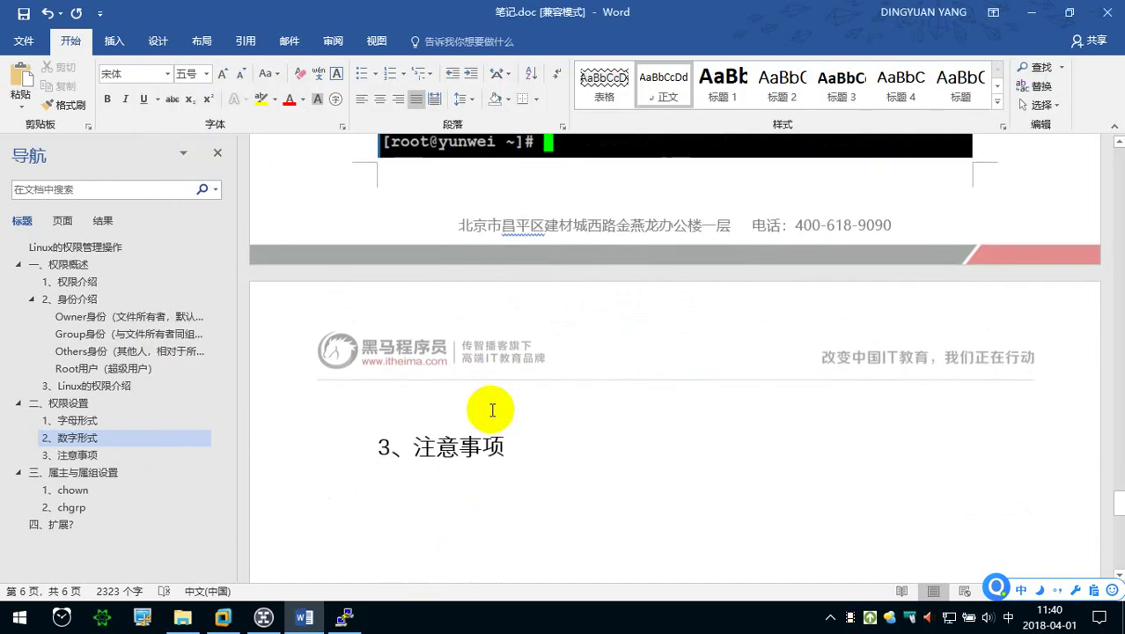
{"action": "scroll", "coordinate": [488, 396], "scroll_direction": "up", "scroll_amount": 3}
{"action": "scroll", "coordinate": [493, 352], "scroll_direction": "up", "scroll_amount": 2}
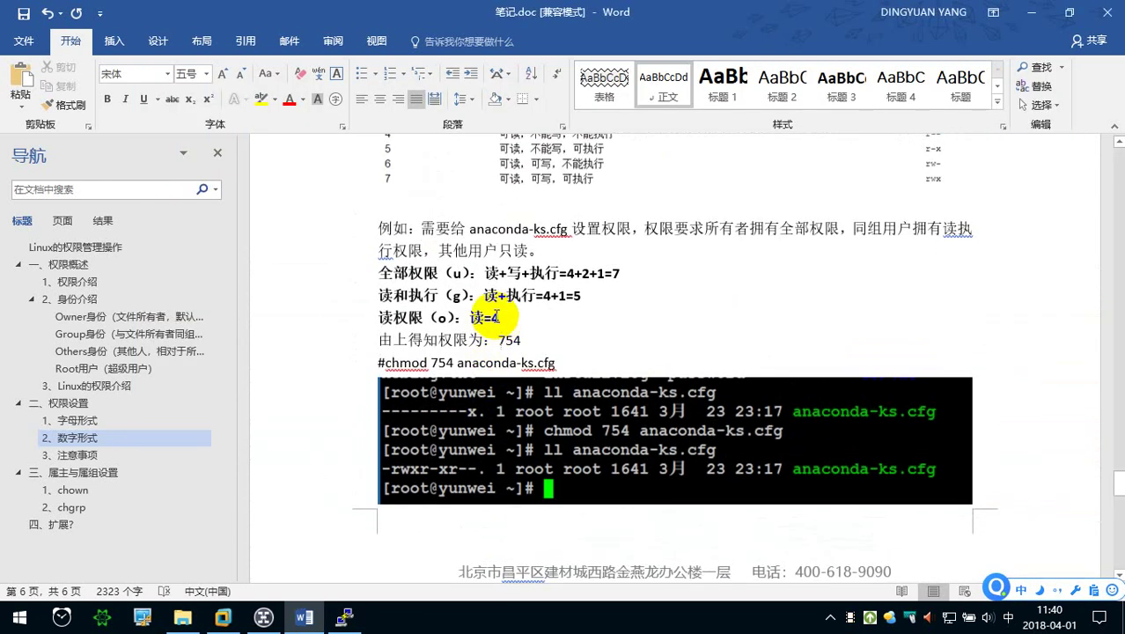
{"action": "scroll", "coordinate": [486, 290], "scroll_direction": "up", "scroll_amount": 1}
{"action": "scroll", "coordinate": [481, 269], "scroll_direction": "up", "scroll_amount": 1}
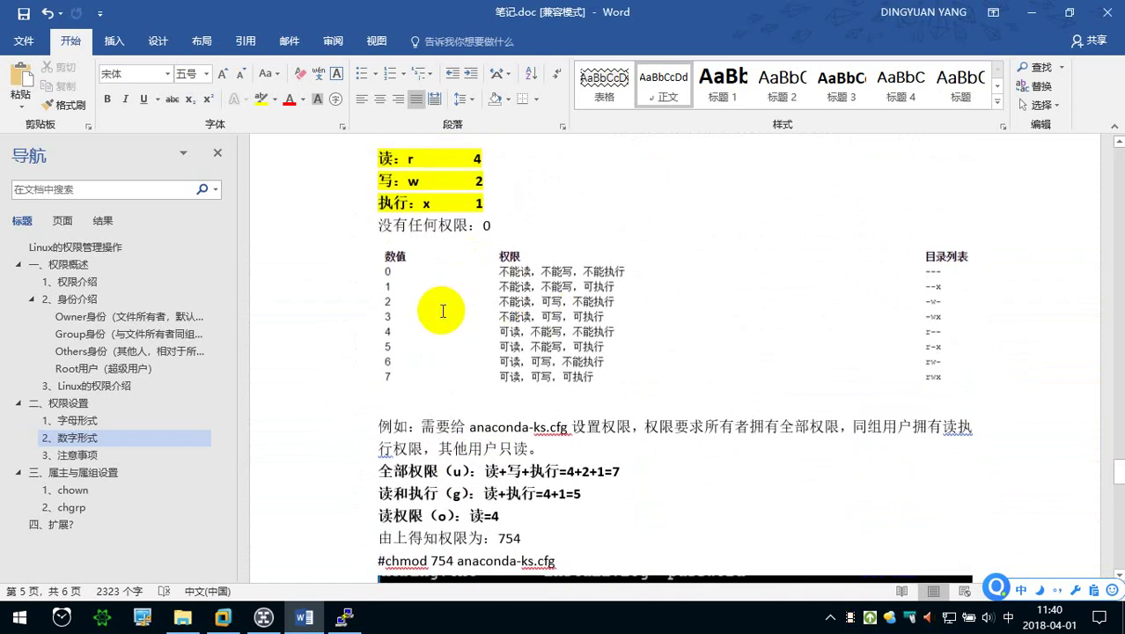
{"action": "scroll", "coordinate": [442, 310], "scroll_direction": "down", "scroll_amount": 1}
{"action": "scroll", "coordinate": [443, 313], "scroll_direction": "down", "scroll_amount": 1}
{"action": "scroll", "coordinate": [443, 314], "scroll_direction": "down", "scroll_amount": 2}
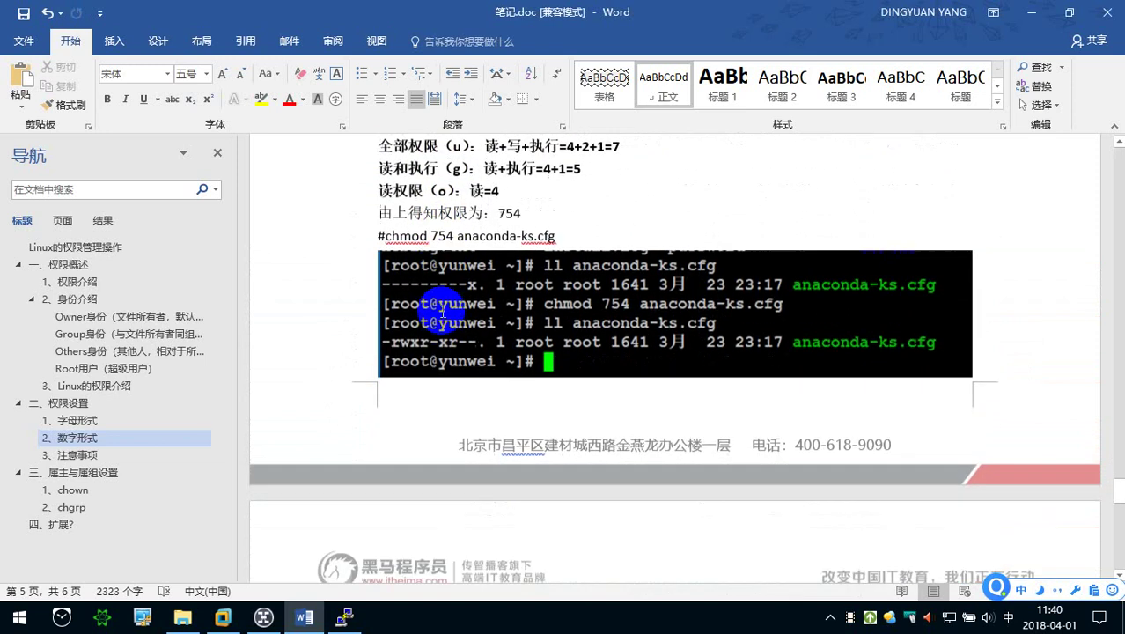
{"action": "scroll", "coordinate": [443, 316], "scroll_direction": "down", "scroll_amount": 2}
{"action": "scroll", "coordinate": [443, 317], "scroll_direction": "down", "scroll_amount": 1}
{"action": "type", "text": "mianshiti"}
{"action": "key", "text": "space"}
{"action": "type", "text": "："}
{"action": "type", "text": "yongh2"}
{"action": "key", "text": "BackSpace"}
{"action": "key", "text": "BackSpace"}
{"action": "type", "text": "yong"}
{"action": "key", "text": "space"}
{"action": "type", "text": "chaoji"}
{"action": "key", "text": "space"}
{"action": "type", "text": "guanliyuan"}
{"action": "key", "text": "space"}
{"action": "type", "text": "shezhi"}
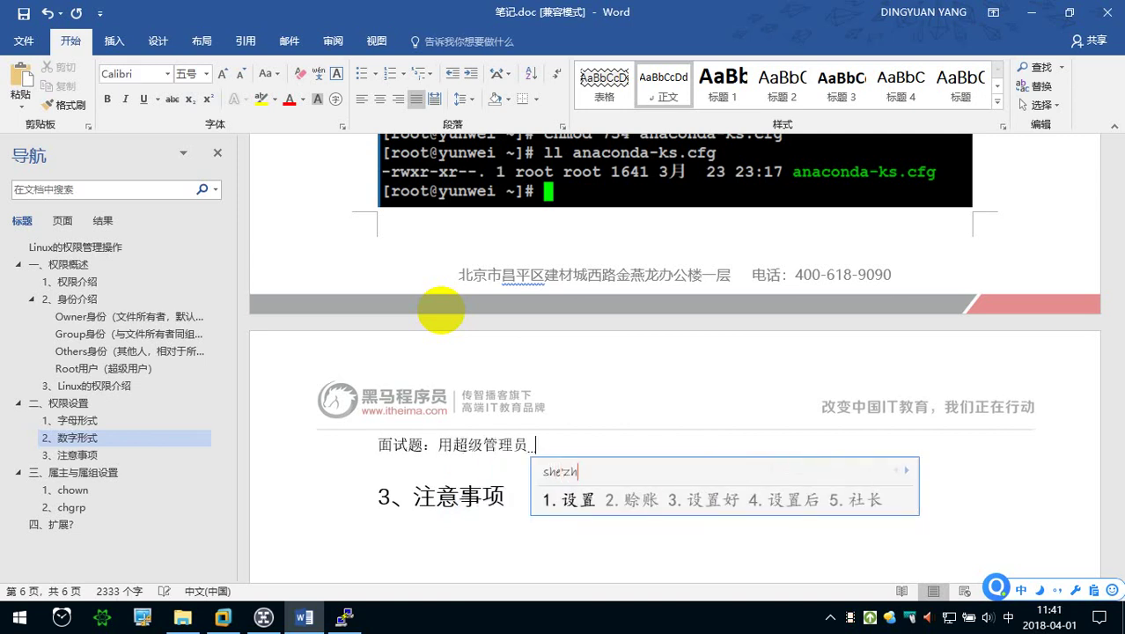
{"action": "key", "text": "space"}
{"action": "type", "text": "wendang"}
{"action": "key", "text": "space"}
{"action": "type", "text": "d"}
{"action": "key", "text": "space"}
{"action": "type", "text": "quanxian"}
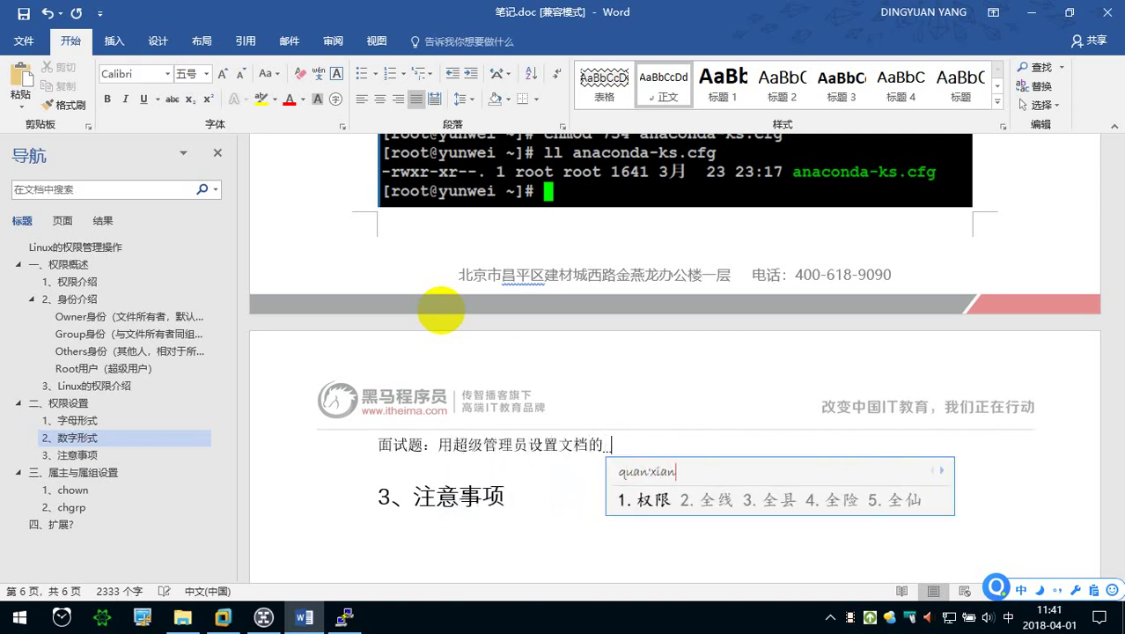
{"action": "key", "text": "space"}
{"action": "type", "text": "shi"}
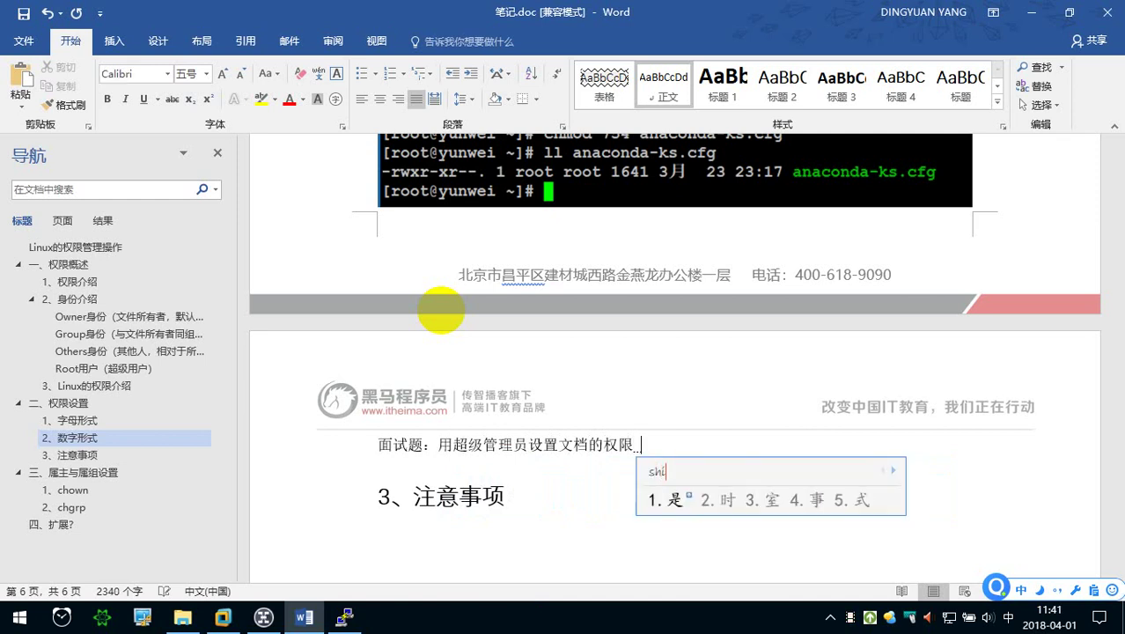
{"action": "key", "text": "space"}
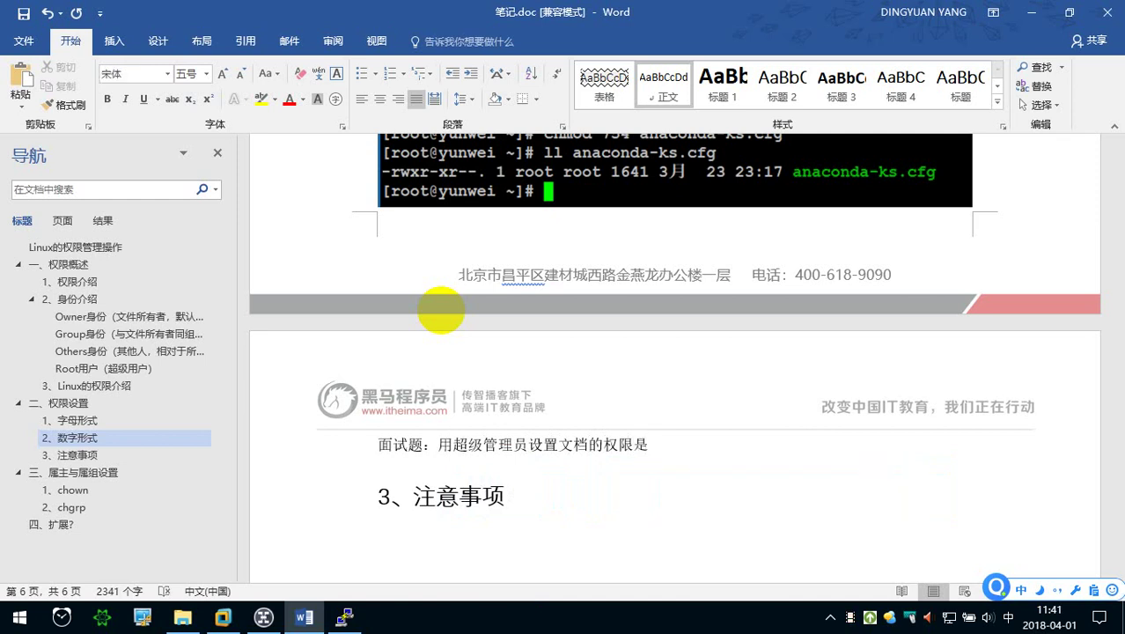
Step: Continue the question with the command '#chmod -R 731 aaa'
{"action": "type", "text": "#chmod -"}
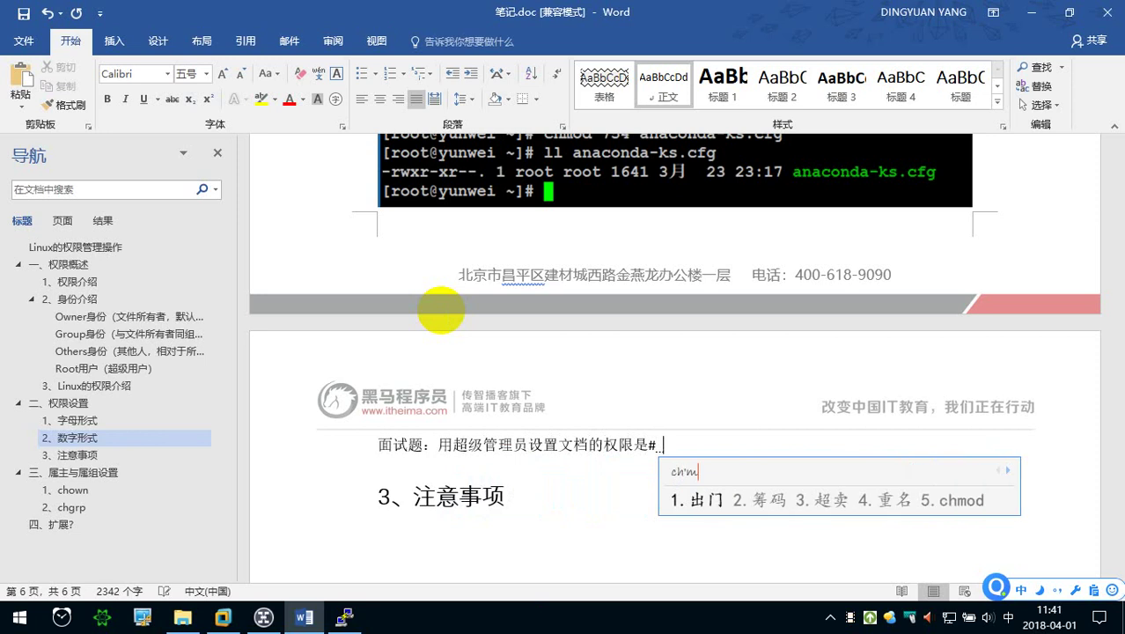
{"action": "key", "text": "Return"}
{"action": "type", "text": "-"}
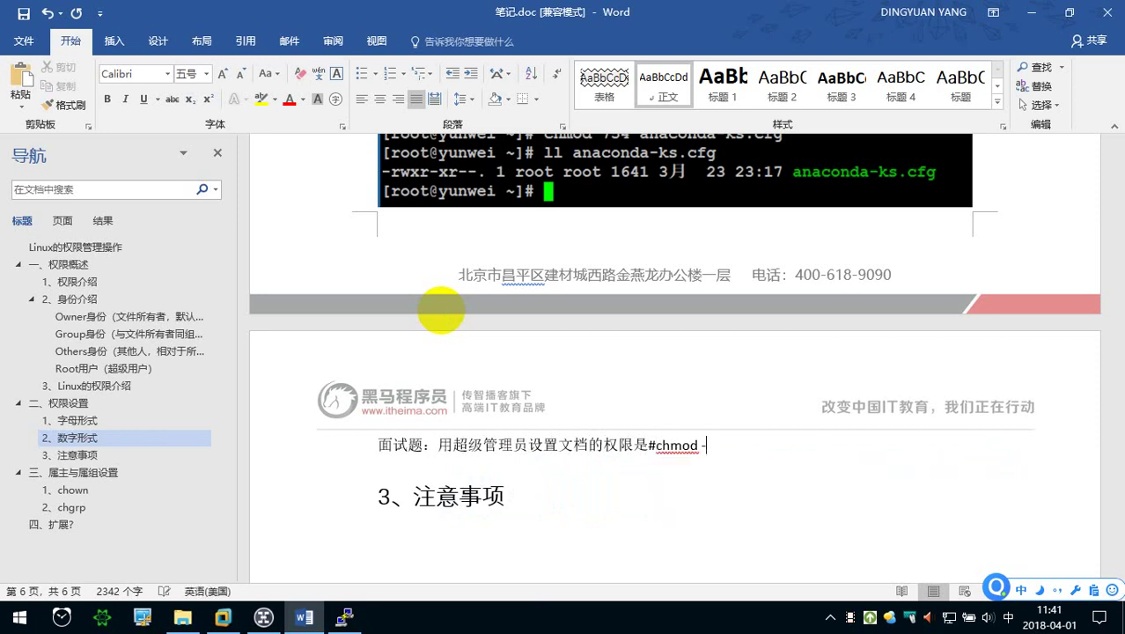
{"action": "key", "text": "Caps_Lock"}
{"action": "type", "text": "R"}
{"action": "key", "text": "Caps_Lock"}
{"action": "type", "text": "="}
{"action": "key", "text": "BackSpace"}
{"action": "key", "text": "BackSpace"}
{"action": "key", "text": "BackSpace"}
{"action": "key", "text": "BackSpace"}
{"action": "type", "text": "-"}
{"action": "key", "text": "Caps_Lock"}
{"action": "type", "text": "R"}
{"action": "key", "text": "Caps_Lock"}
{"action": "type", "text": "731 "}
{"action": "type", "text": "aaa"}
{"action": "key", "text": "Return"}
Step: Finish the question with '，请问这个命令有没有什么不合理的地方？' and start a new paragraph
{"action": "type", "text": "，"}
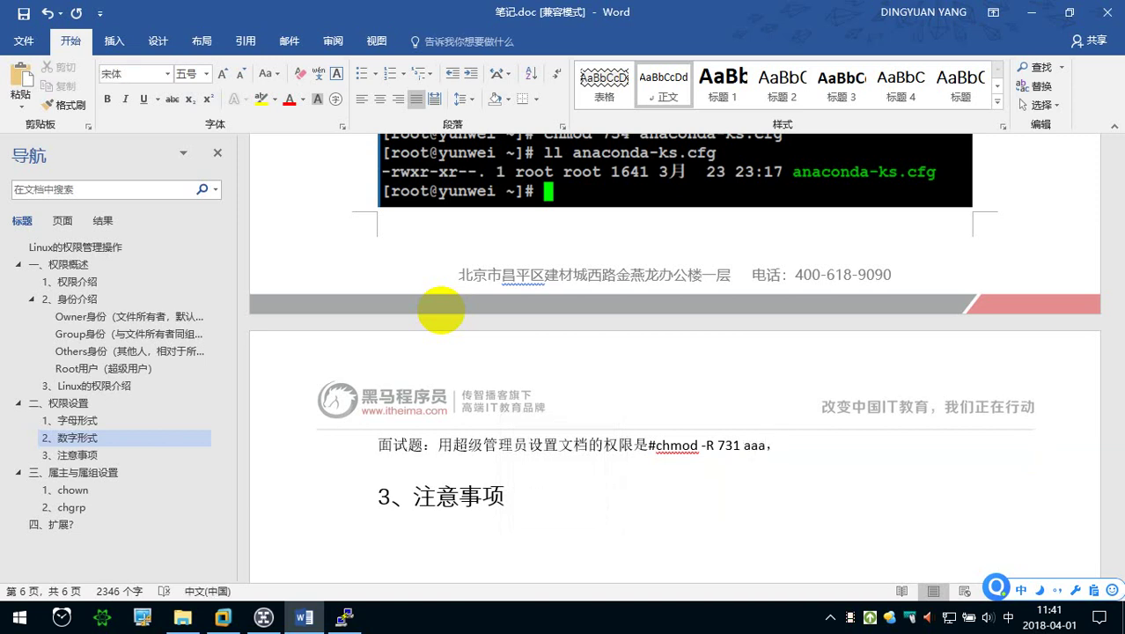
{"action": "type", "text": "z"}
{"action": "key", "text": "BackSpace"}
{"action": "type", "text": "qingwen"}
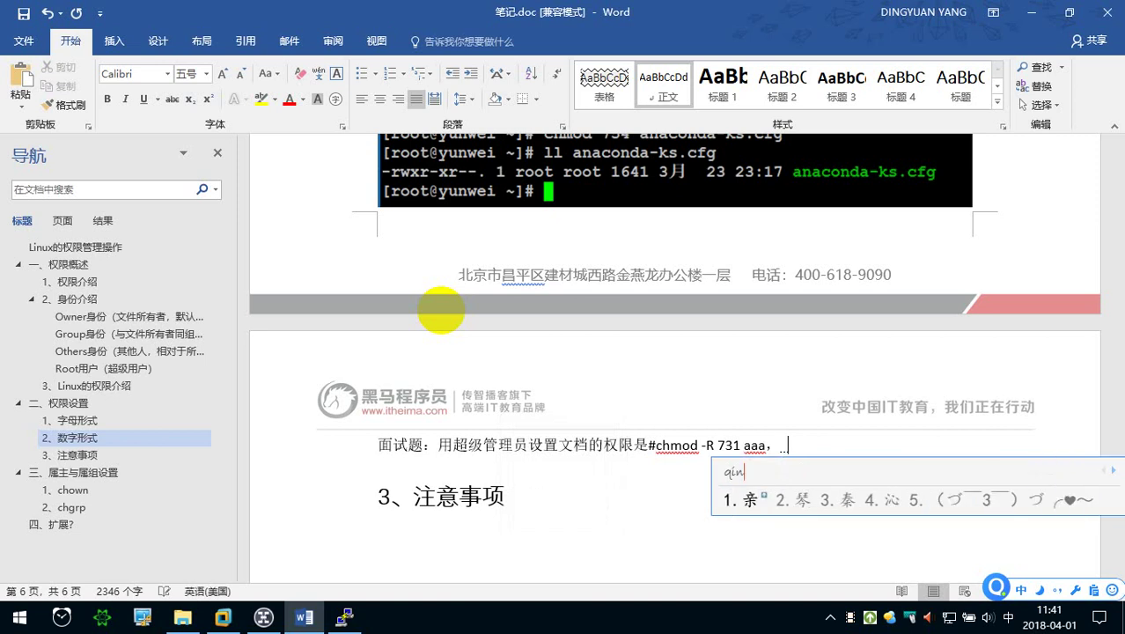
{"action": "key", "text": "space"}
{"action": "type", "text": "zhege"}
{"action": "key", "text": "space"}
{"action": "type", "text": "mingling"}
{"action": "key", "text": "space"}
{"action": "type", "text": "you"}
{"action": "key", "text": "space"}
{"action": "type", "text": "mei"}
{"action": "key", "text": "space"}
{"action": "type", "text": "you"}
{"action": "key", "text": "space"}
{"action": "type", "text": "shenme"}
{"action": "key", "text": "space"}
{"action": "type", "text": "buheli"}
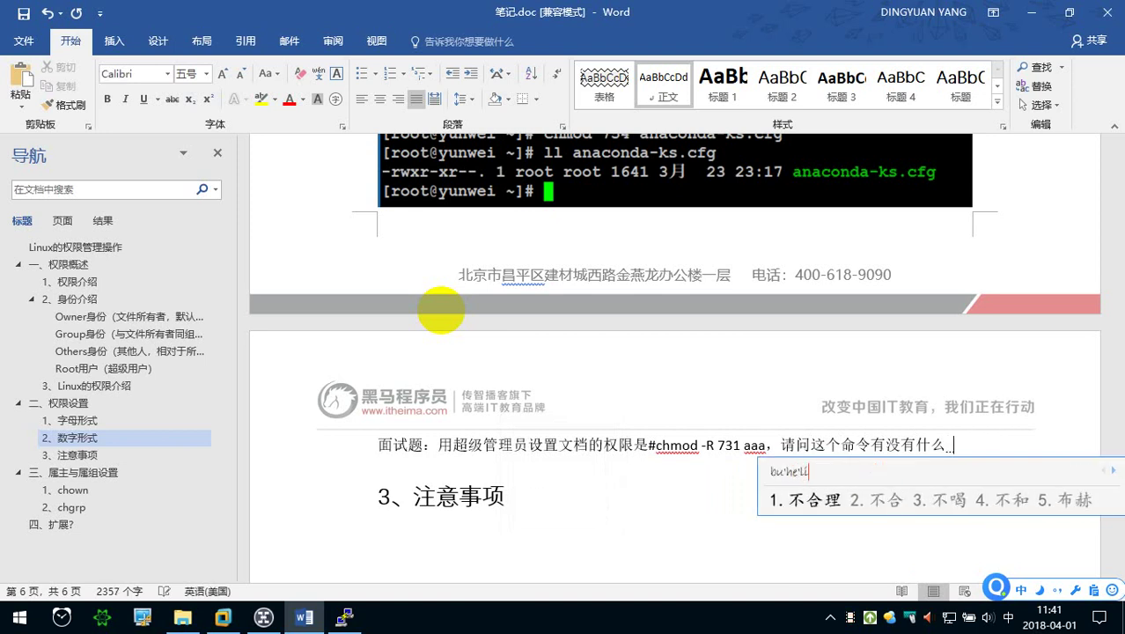
{"action": "key", "text": "space"}
{"action": "type", "text": "dedifang"}
{"action": "key", "text": "space"}
{"action": "type", "text": "？"}
{"action": "key", "text": "Return"}
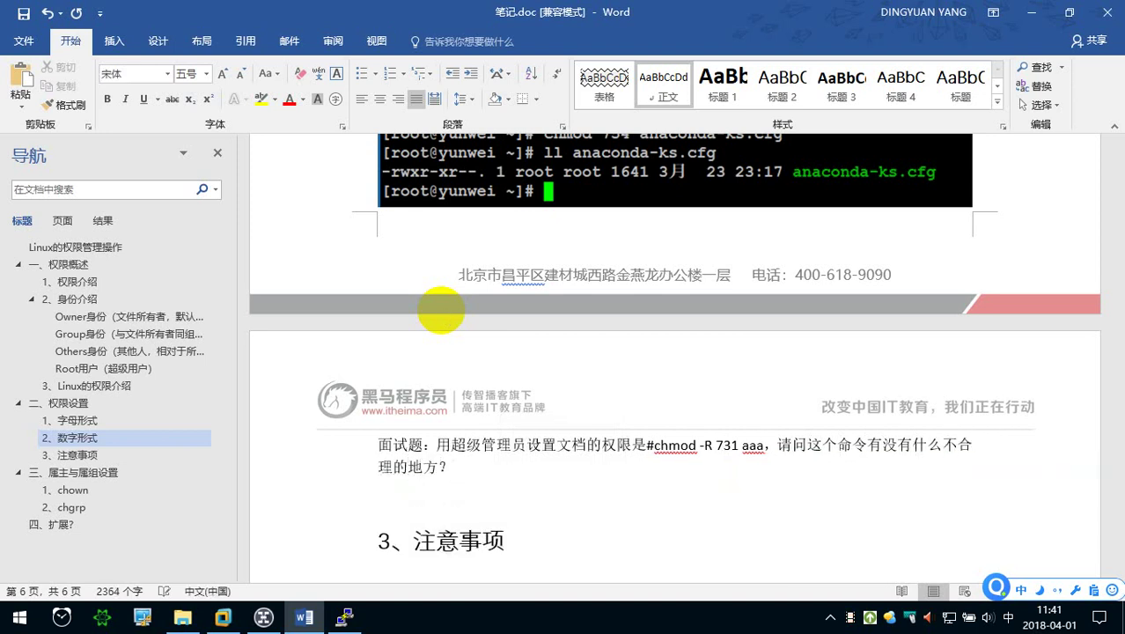
Step: Insert the missing word 命令 between 权限 and 是 in the interview question
{"action": "scroll", "coordinate": [441, 309], "scroll_direction": "down", "scroll_amount": 4}
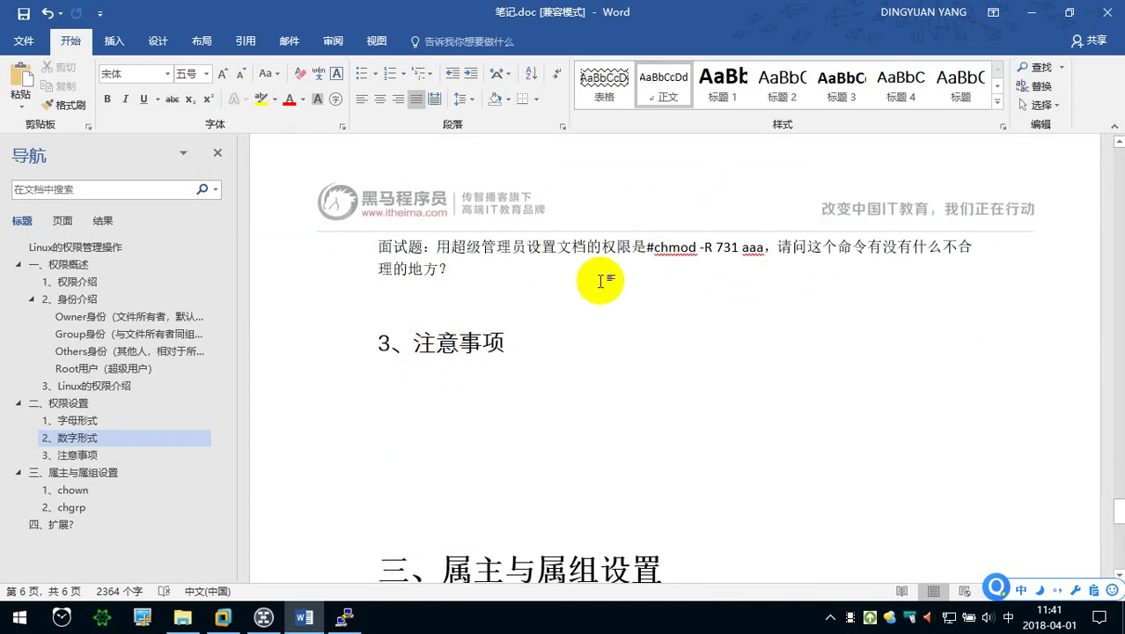
{"action": "left_click", "coordinate": [636, 244]}
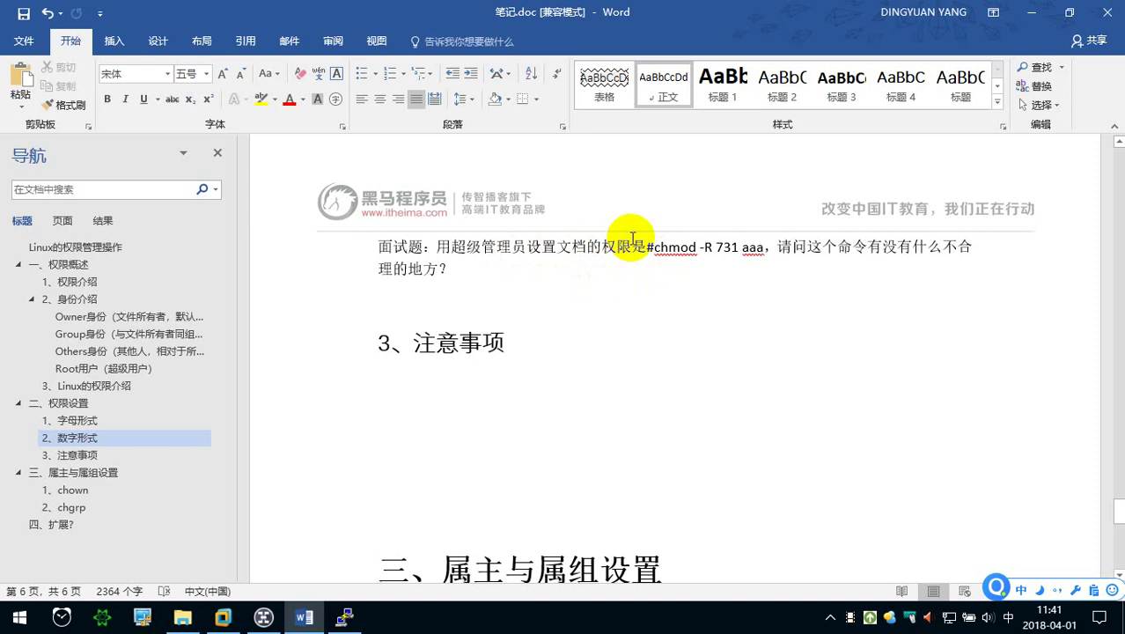
{"action": "type", "text": "m"}
{"action": "type", "text": "命令"}
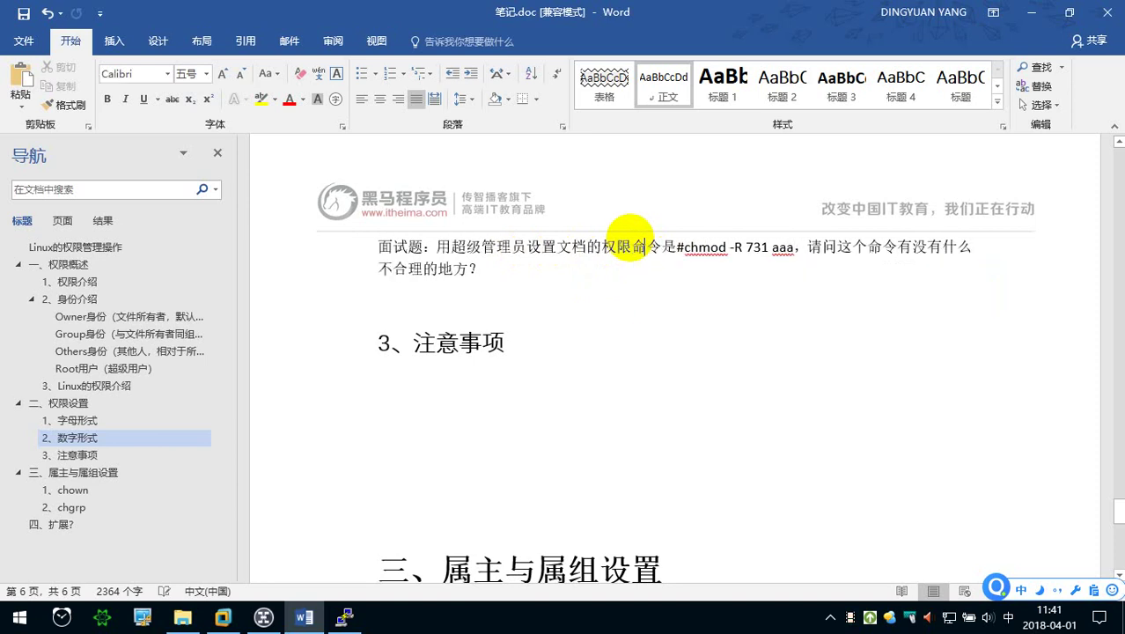
{"action": "key", "text": "ctrl+s"}
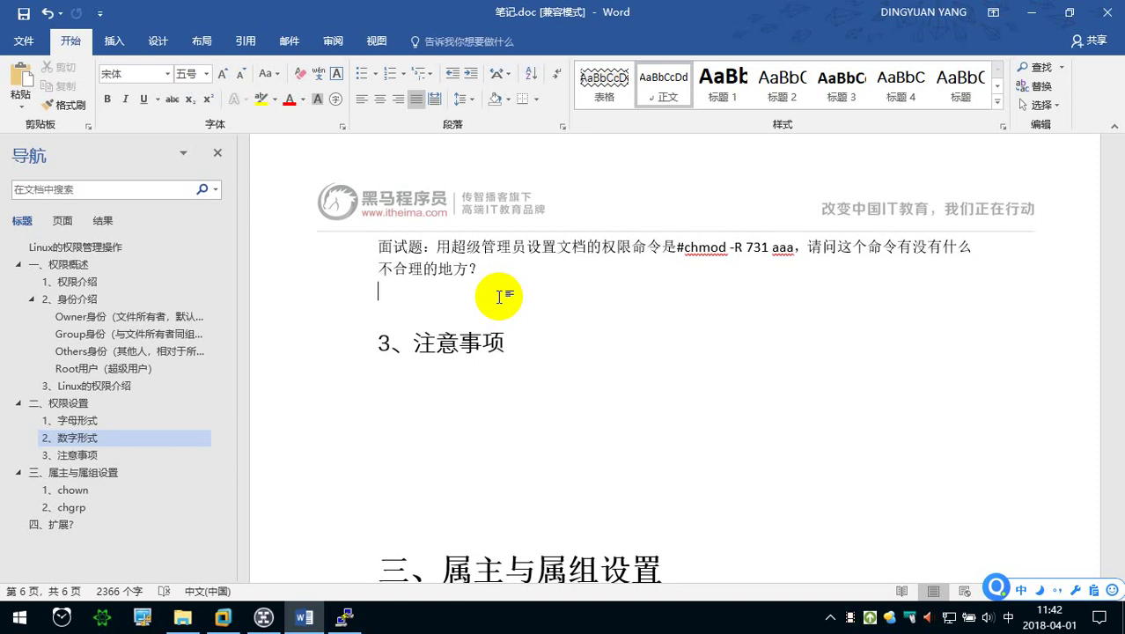
Step: Add breakdown lines 拥有者：7=4+2+1=读+写+执行, 同组用户：3=2+1=写+执行, 其他用户：1=1=执行
{"action": "type", "text": "yong'you'zh"}
{"action": "key", "text": "space"}
{"action": "type", "text": "：7=4+2+1="}
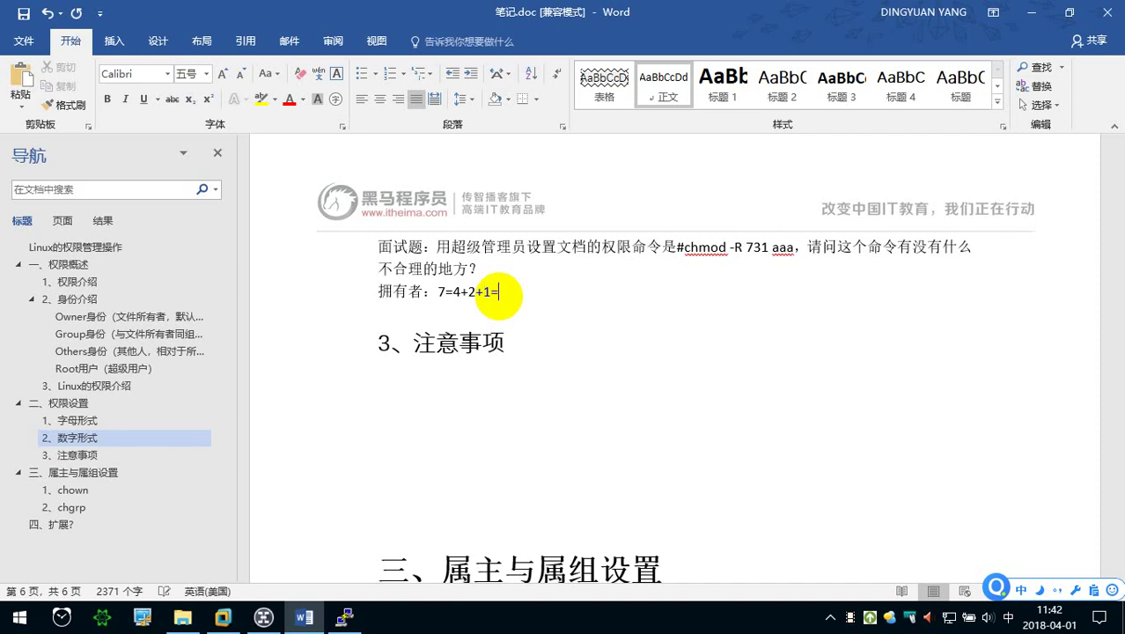
{"action": "type", "text": "读+写+"}
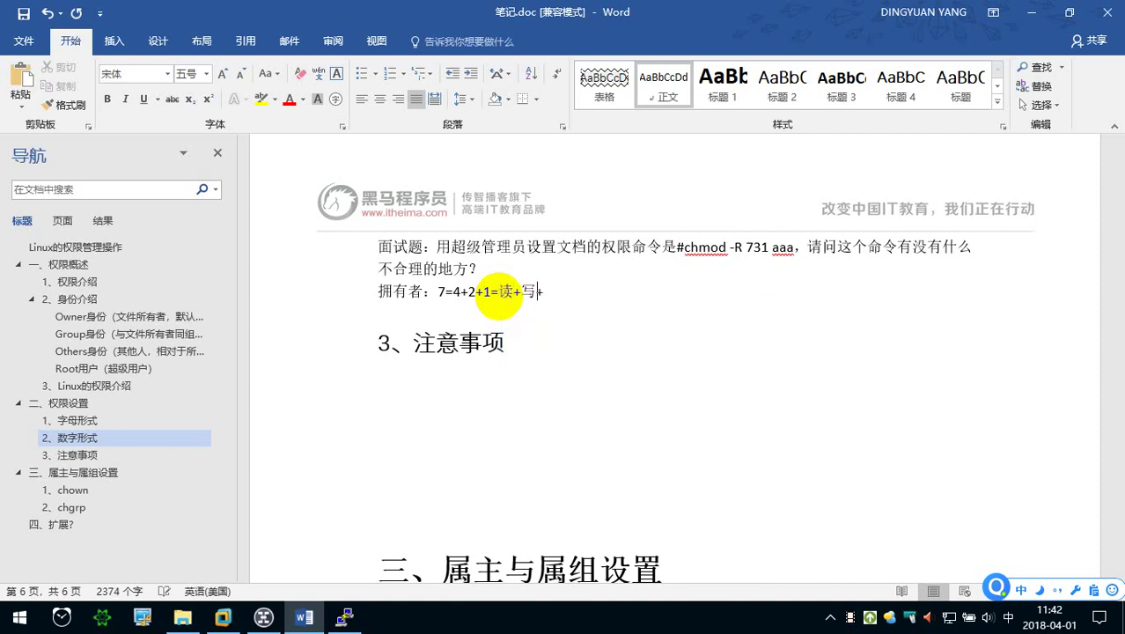
{"action": "type", "text": "执行"}
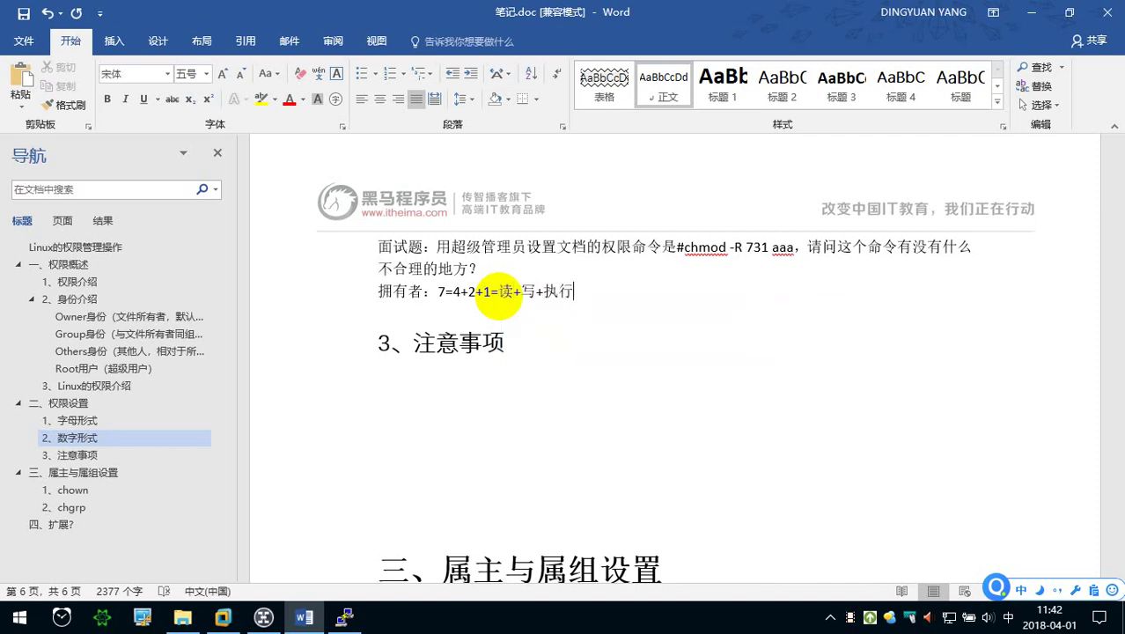
{"action": "key", "text": "Return"}
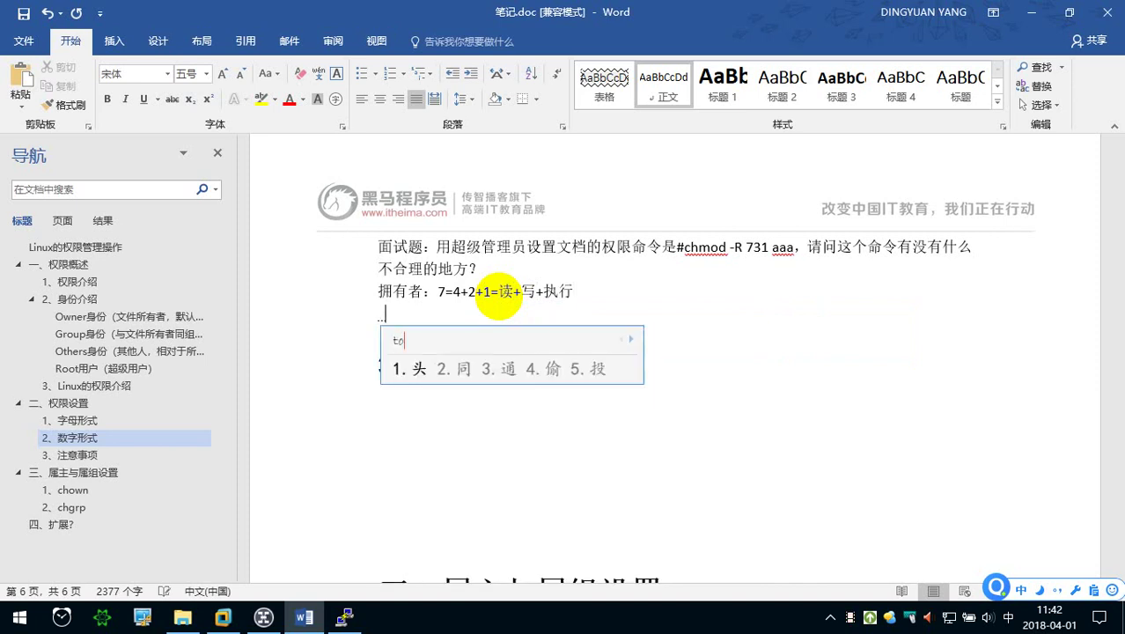
{"action": "type", "text": "同组用户：3"}
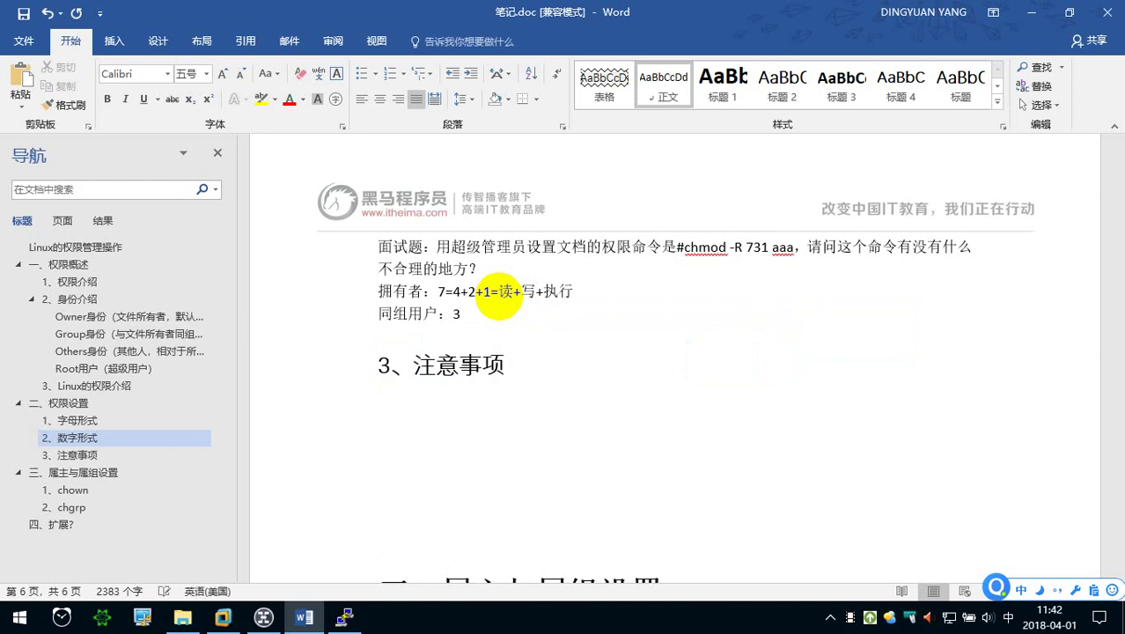
{"action": "type", "text": "=2+1="}
{"action": "type", "text": "写+执行"}
{"action": "key", "text": "Return"}
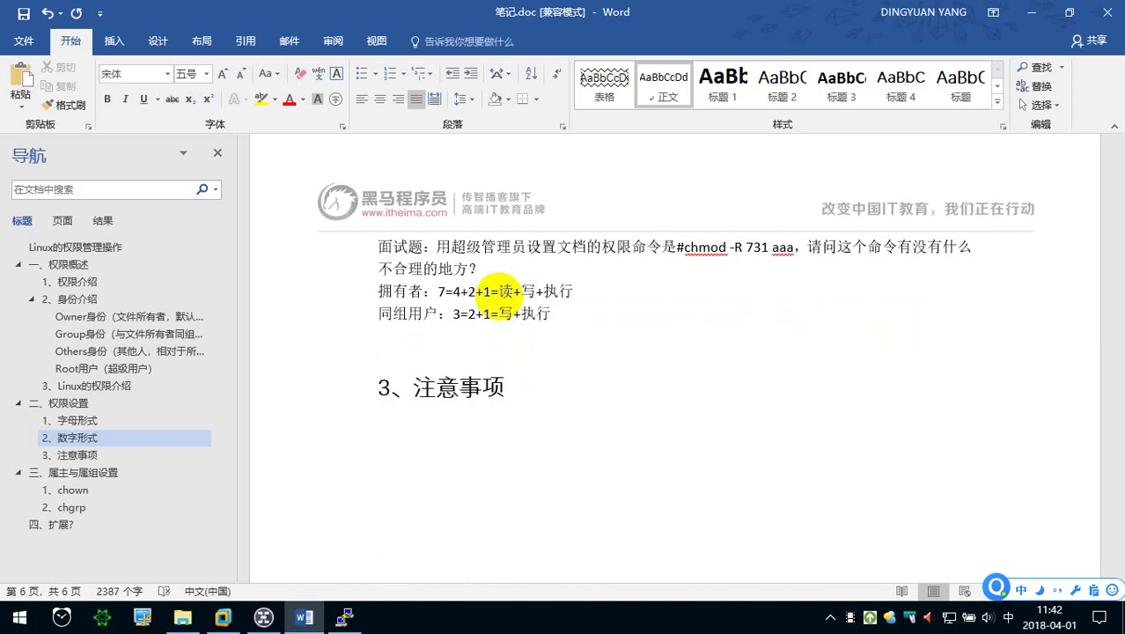
{"action": "type", "text": "其他用户：1=1="}
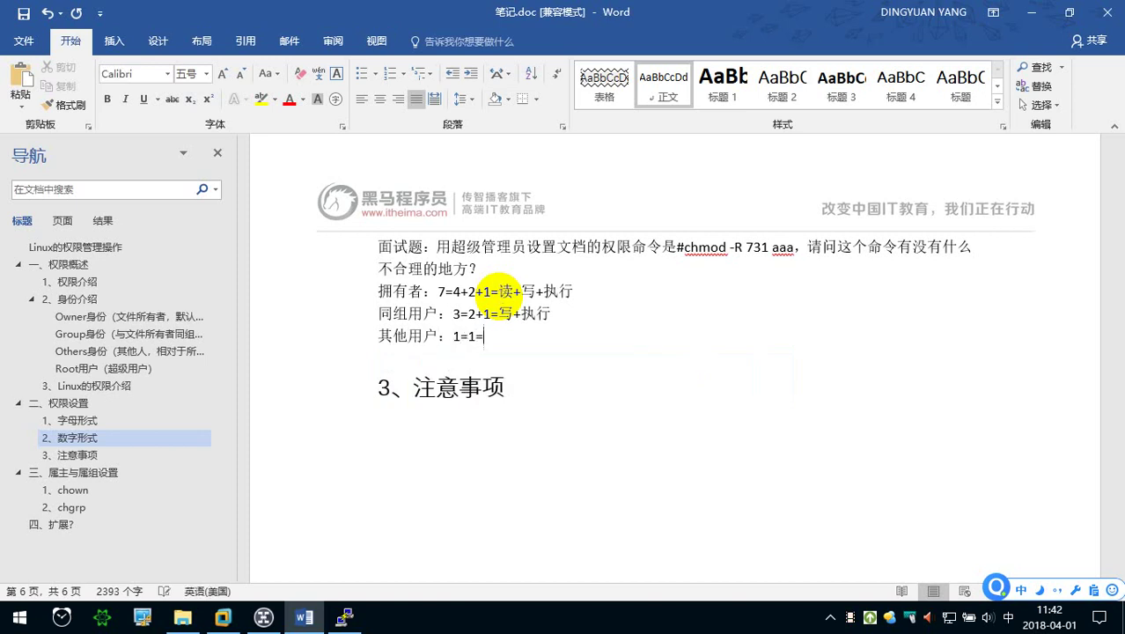
{"action": "type", "text": "执行"}
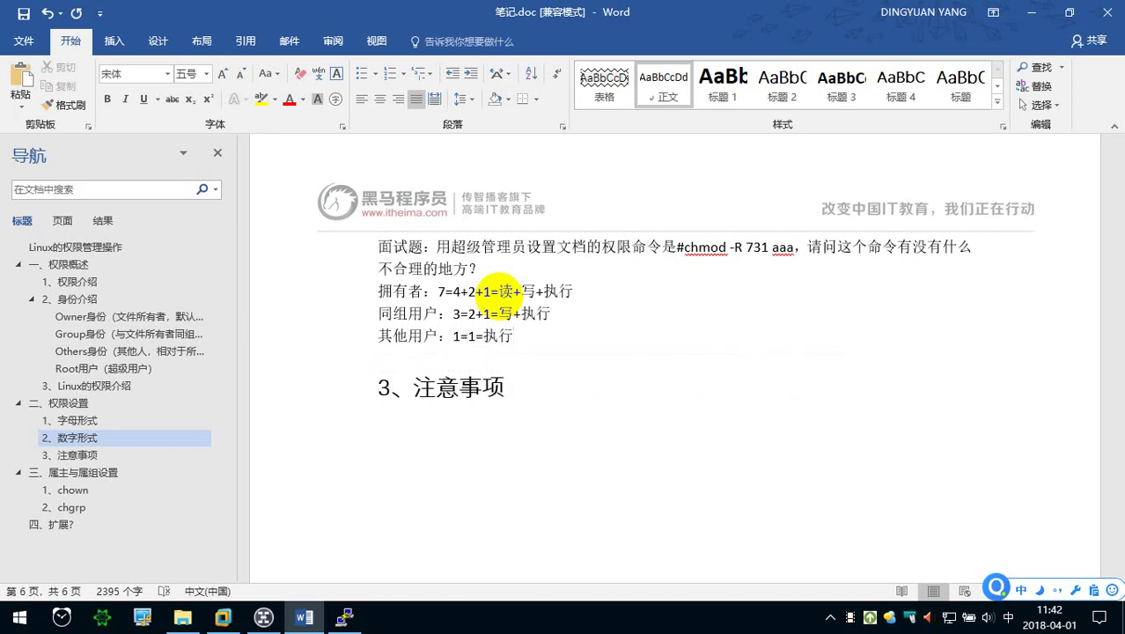
{"action": "key", "text": "Return"}
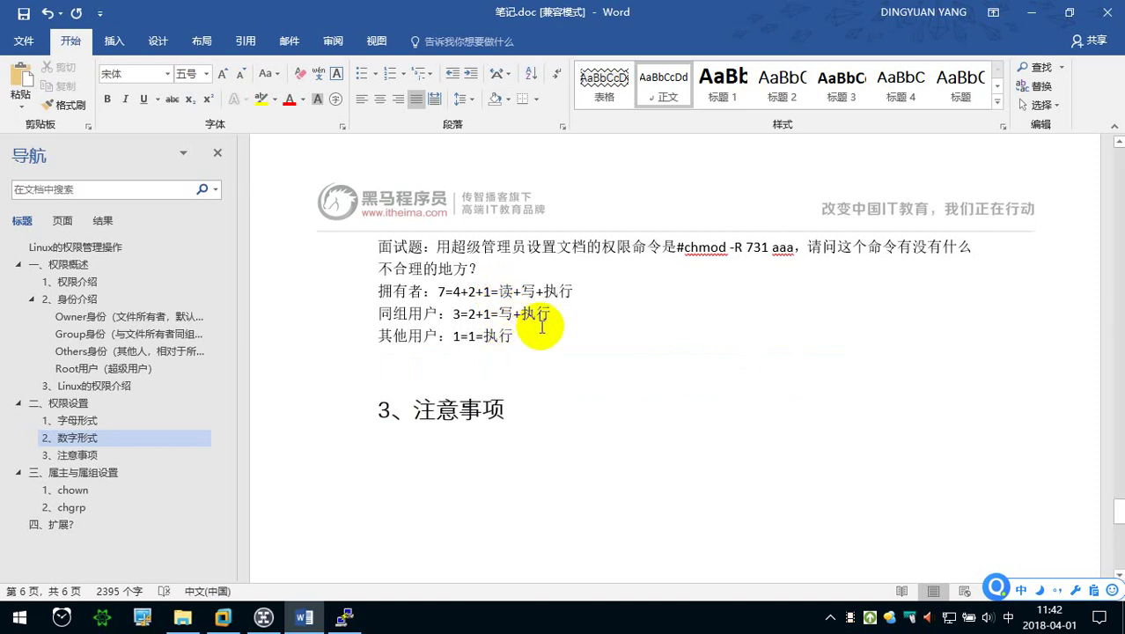
Step: Colour the 同组用户：3=2+1=写+执行 line red
{"action": "left_click_drag", "start_coordinate": [581, 315], "coordinate": [346, 314]}
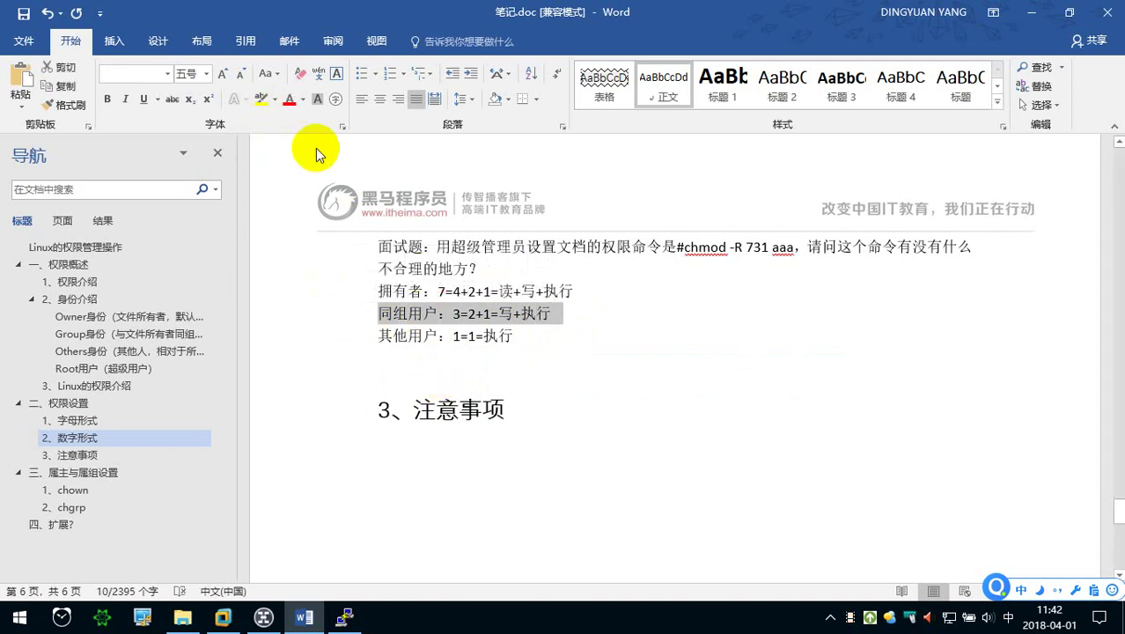
{"action": "left_click", "coordinate": [303, 99]}
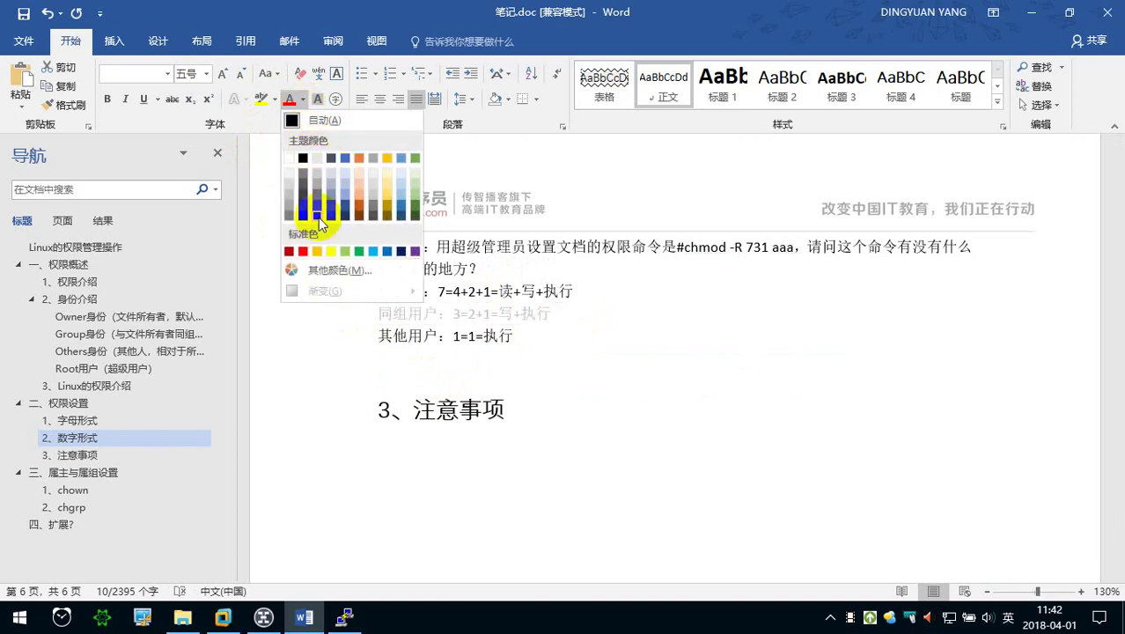
{"action": "left_click", "coordinate": [303, 251]}
{"action": "left_click", "coordinate": [456, 376]}
{"action": "left_click", "coordinate": [426, 352]}
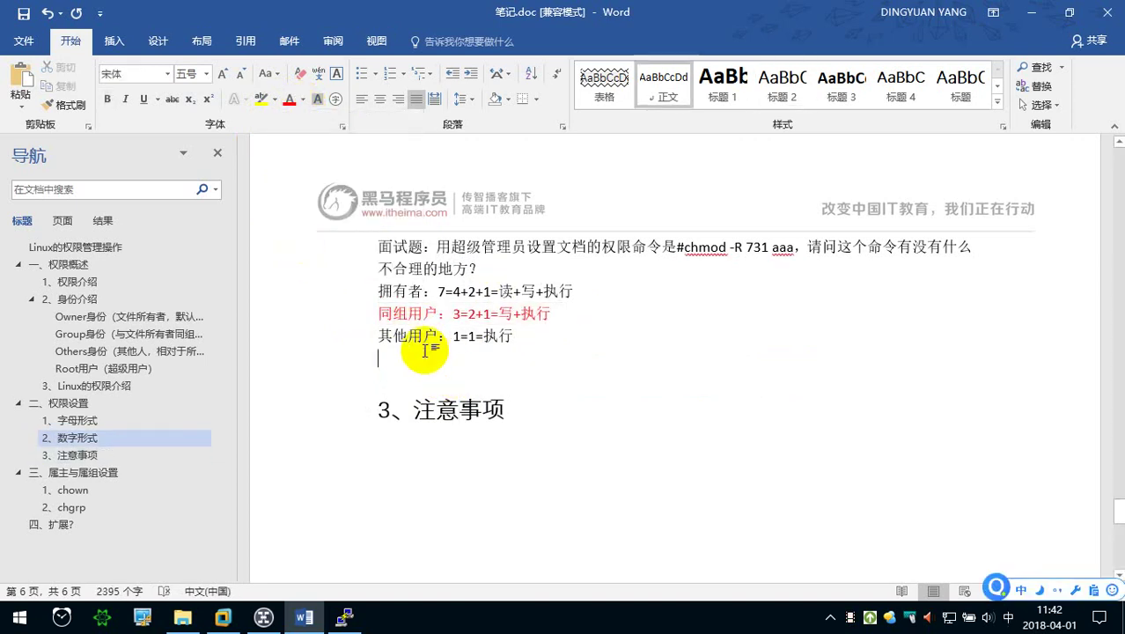
{"action": "double_click", "coordinate": [507, 313]}
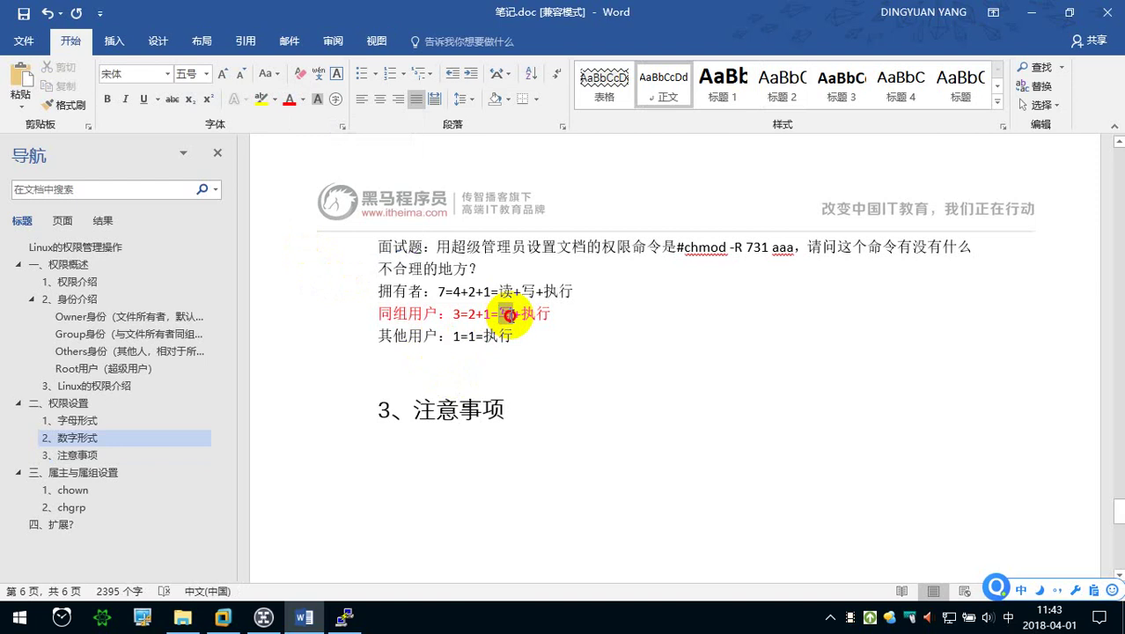
{"action": "left_click", "coordinate": [437, 364]}
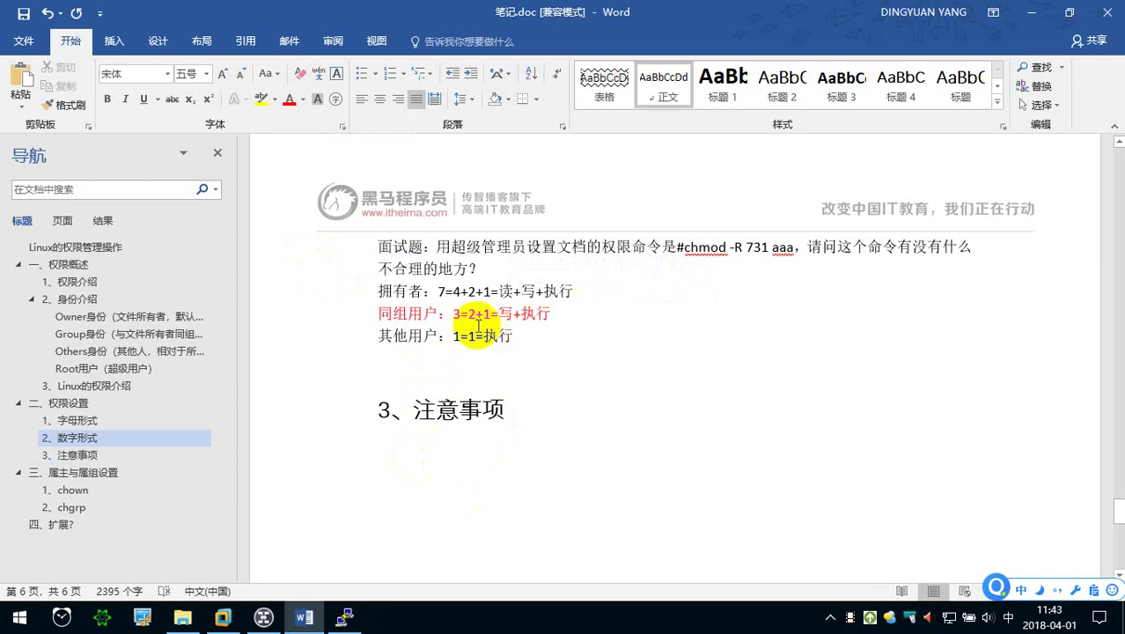
Step: Become root with su and set anaconda-ks.cfg permissions to 713 using chmod
{"action": "left_click", "coordinate": [344, 616]}
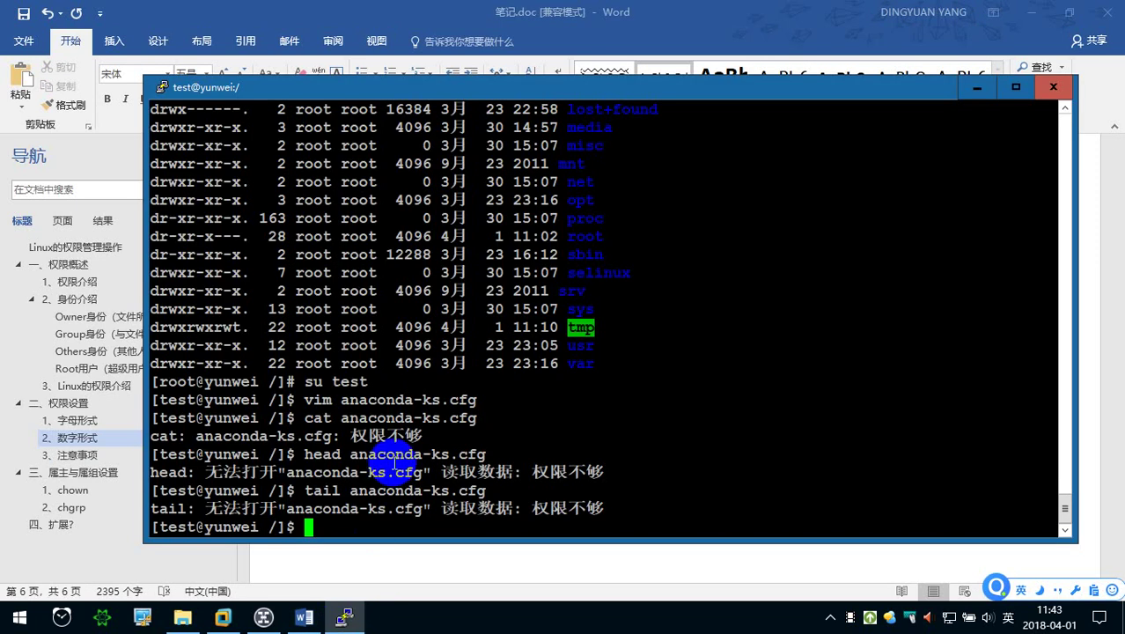
{"action": "type", "text": "su"}
{"action": "key", "text": "Return"}
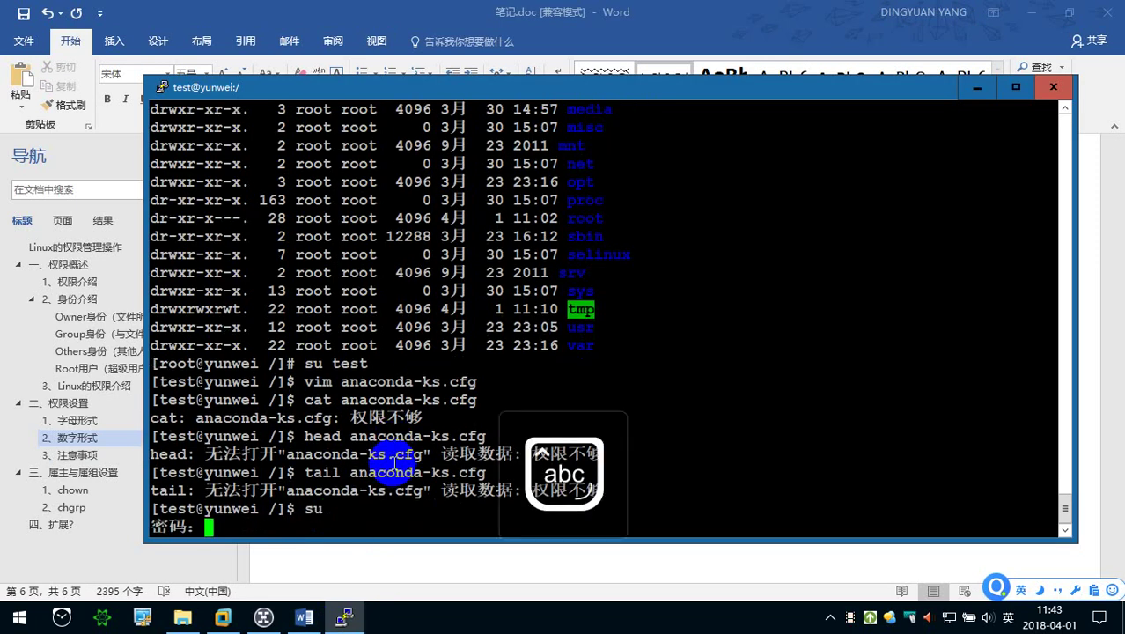
{"action": "key", "text": "Return"}
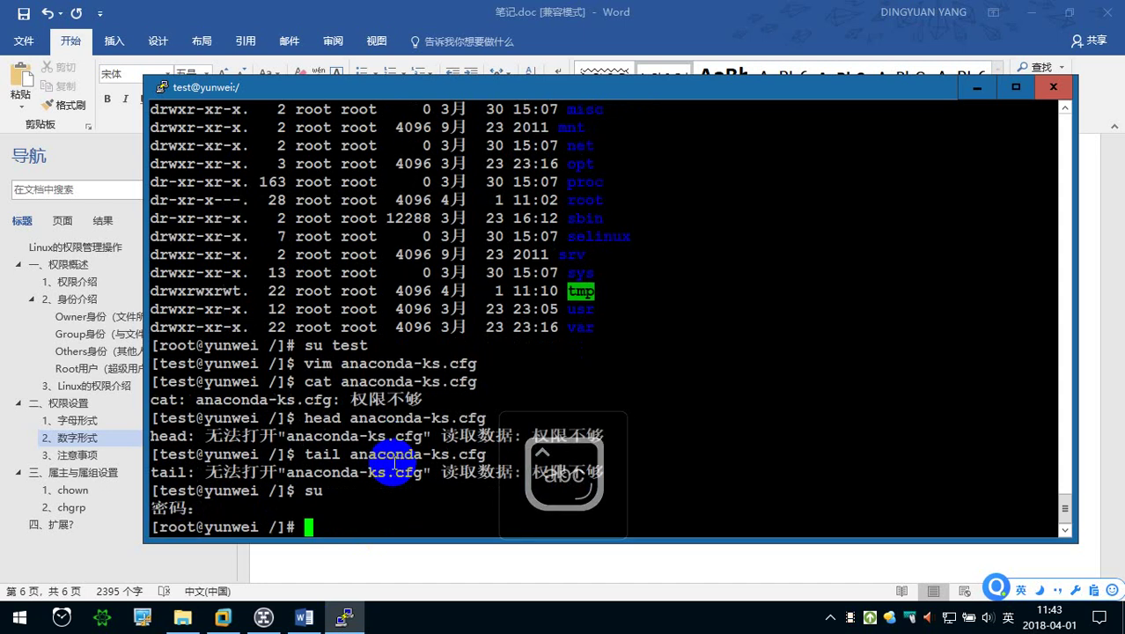
{"action": "type", "text": "chmod "}
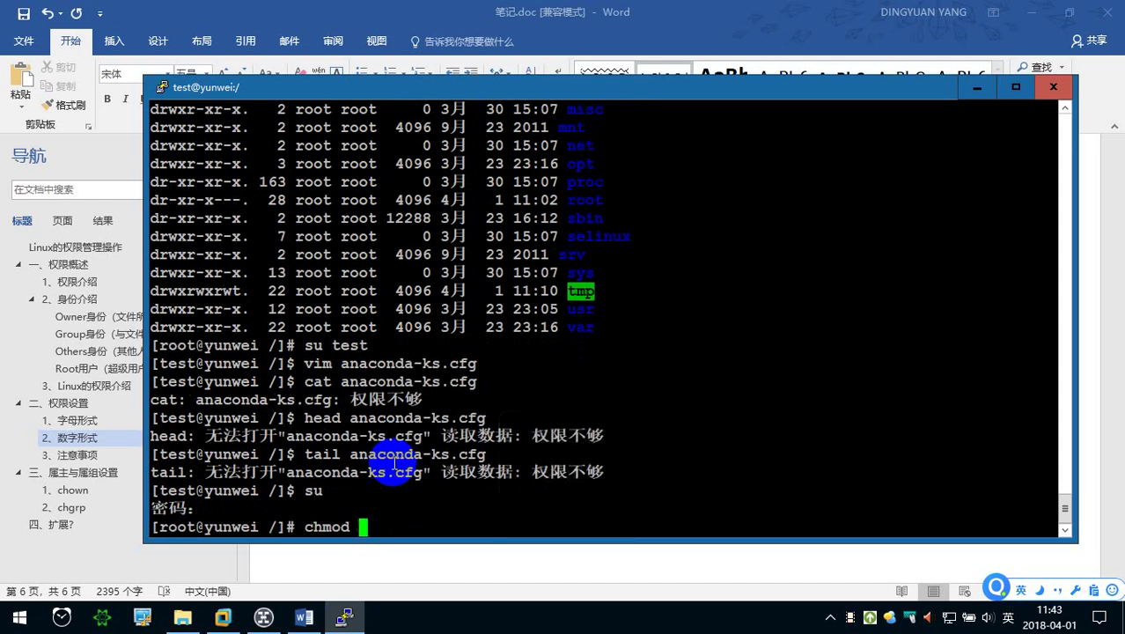
{"action": "type", "text": "731"}
{"action": "key", "text": "BackSpace"}
{"action": "key", "text": "BackSpace"}
{"action": "type", "text": "13"}
{"action": "type", "text": "an"}
{"action": "key", "text": "Tab"}
{"action": "key", "text": "Return"}
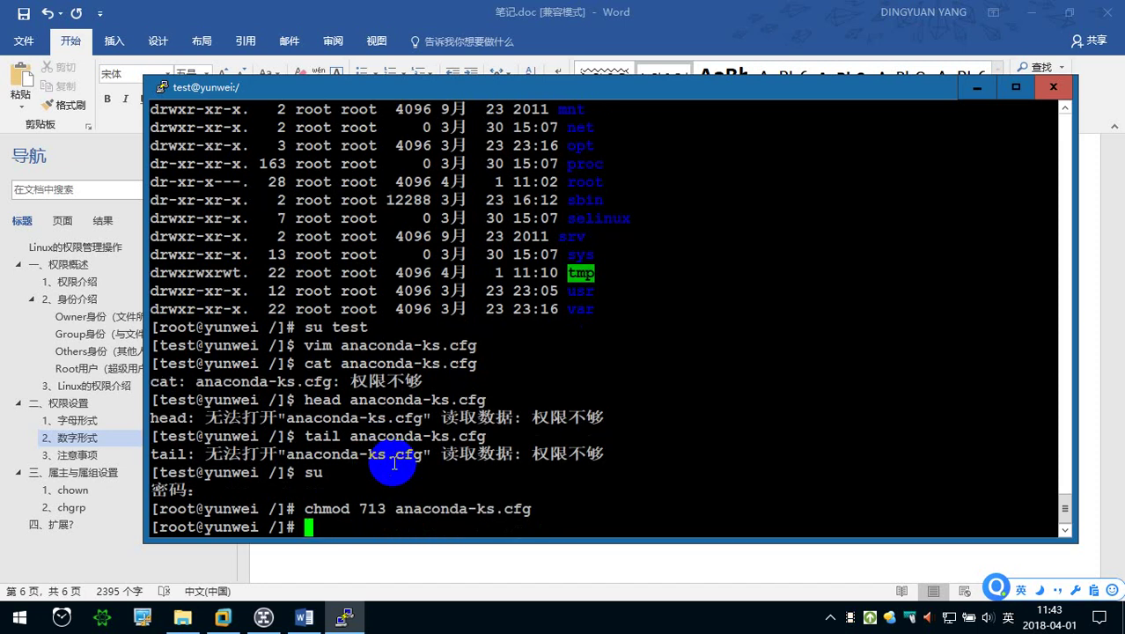
Step: List anaconda-ks.cfg with ls -l to confirm the permissions -rwx--x-wx
{"action": "type", "text": "ls -"}
{"action": "type", "text": "l a"}
{"action": "key", "text": "Tab"}
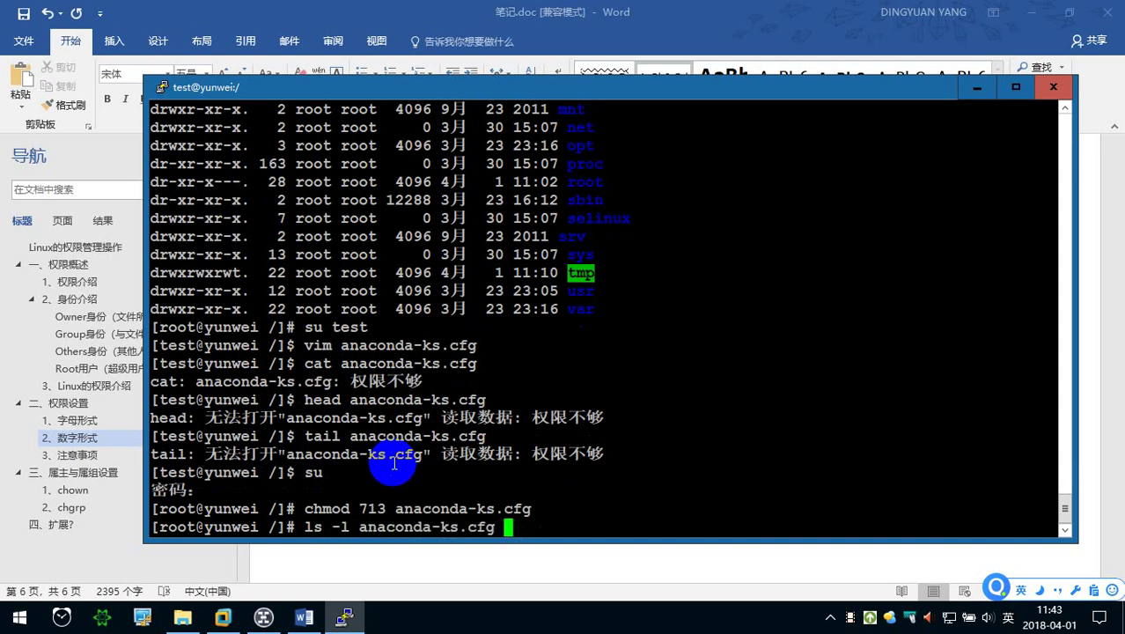
{"action": "key", "text": "Return"}
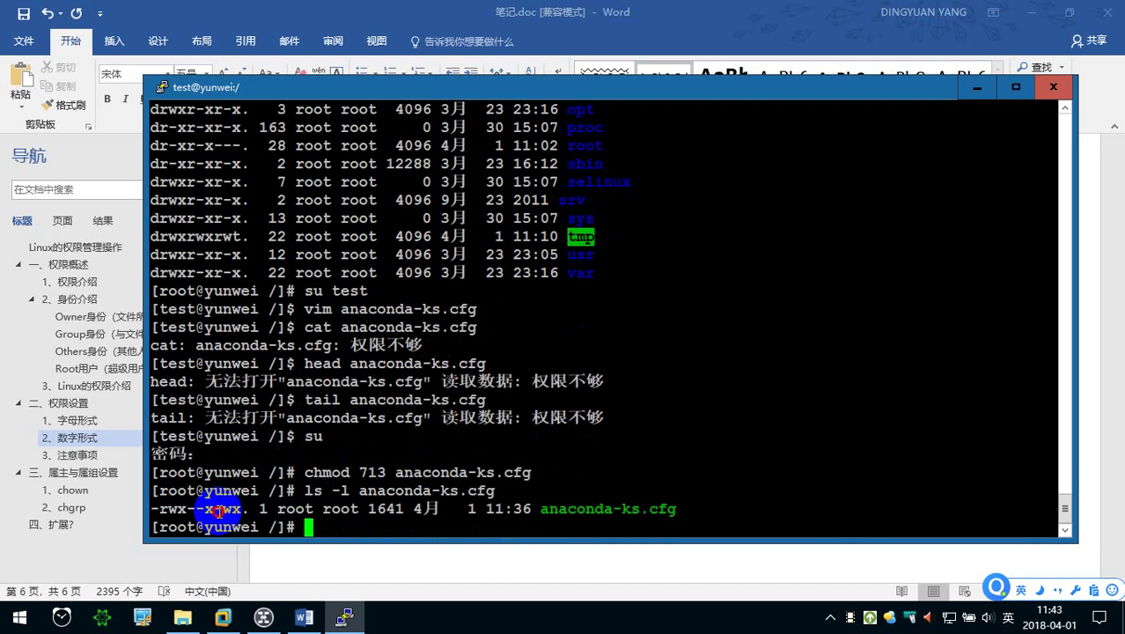
{"action": "left_click_drag", "start_coordinate": [215, 510], "coordinate": [231, 510]}
{"action": "left_click", "coordinate": [290, 510]}
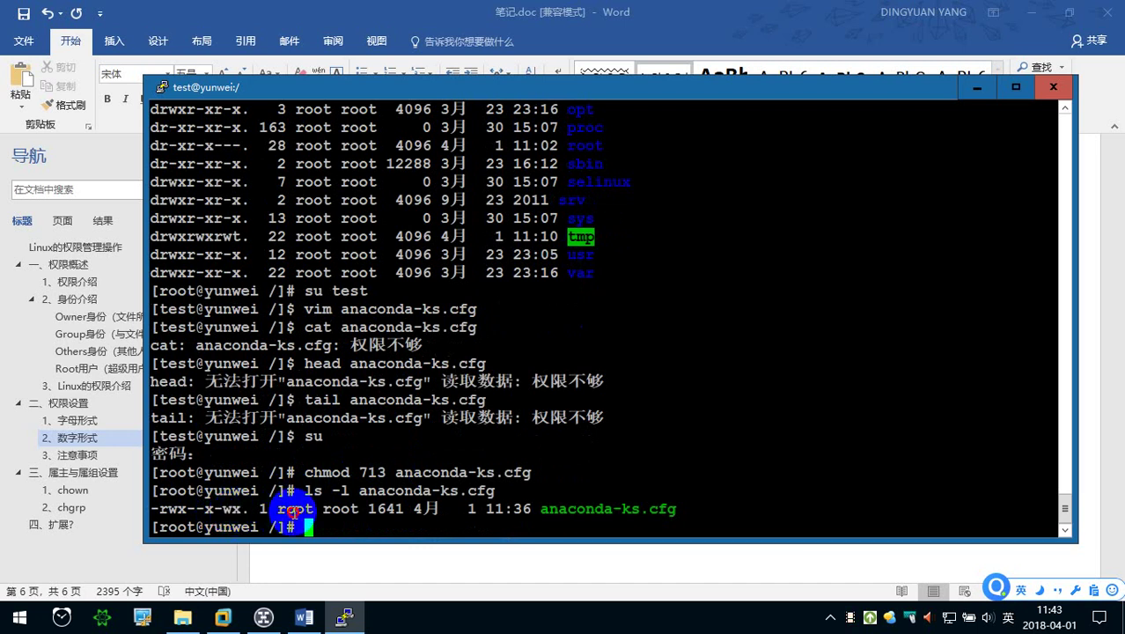
Step: Switch to user test and open anaconda-ks.cfg in vim
{"action": "type", "text": "su test"}
{"action": "key", "text": "Return"}
{"action": "type", "text": "vim"}
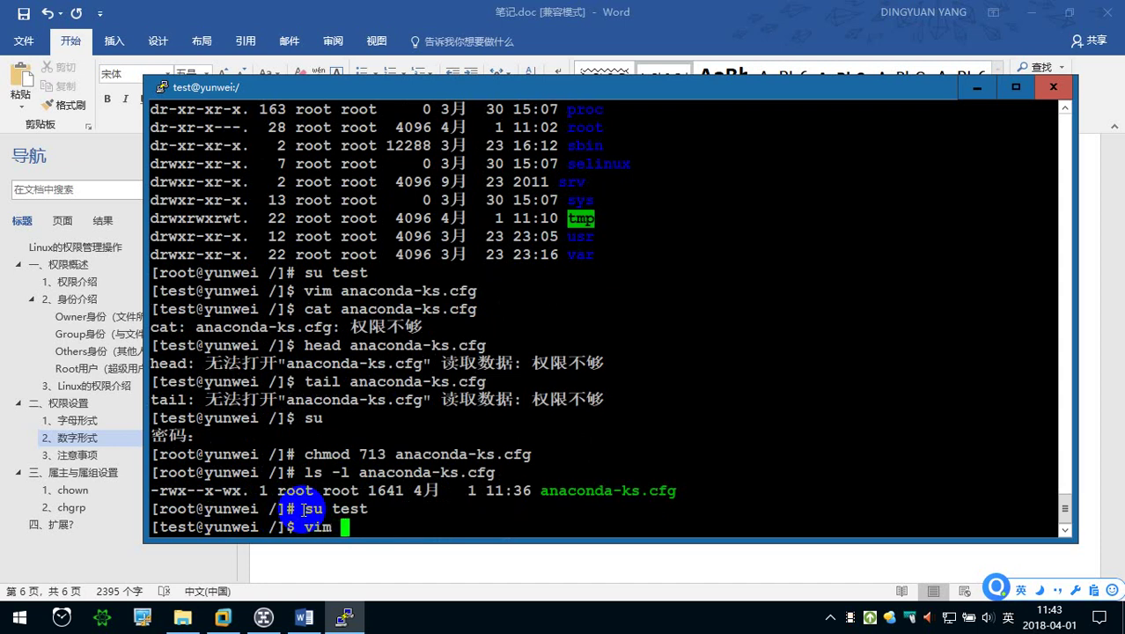
{"action": "type", "text": "a"}
{"action": "key", "text": "Tab"}
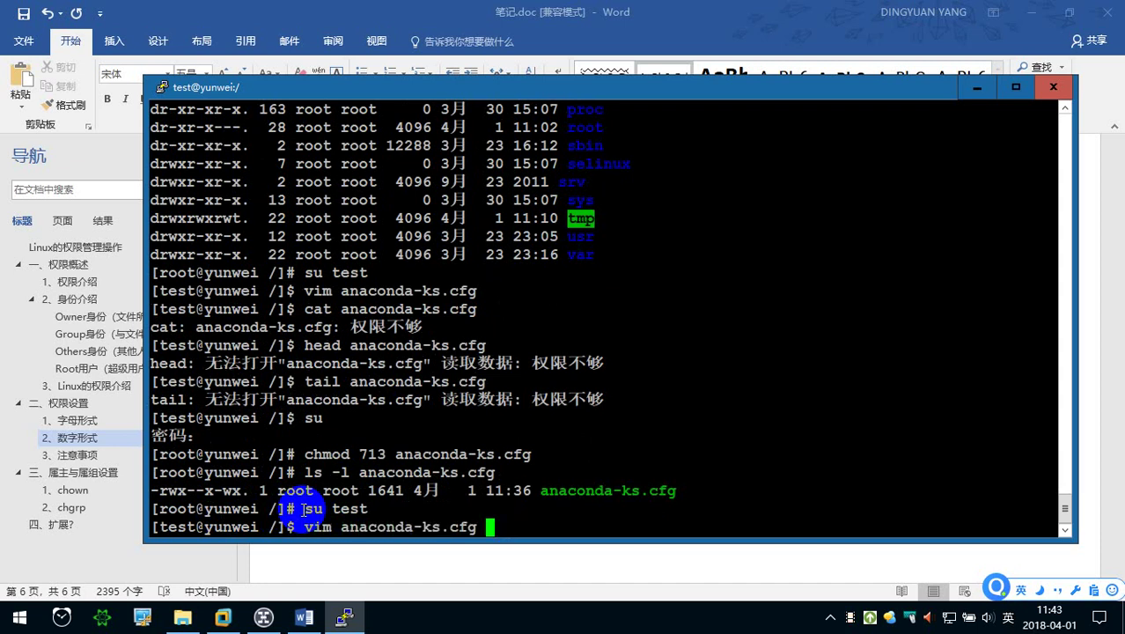
{"action": "key", "text": "Return"}
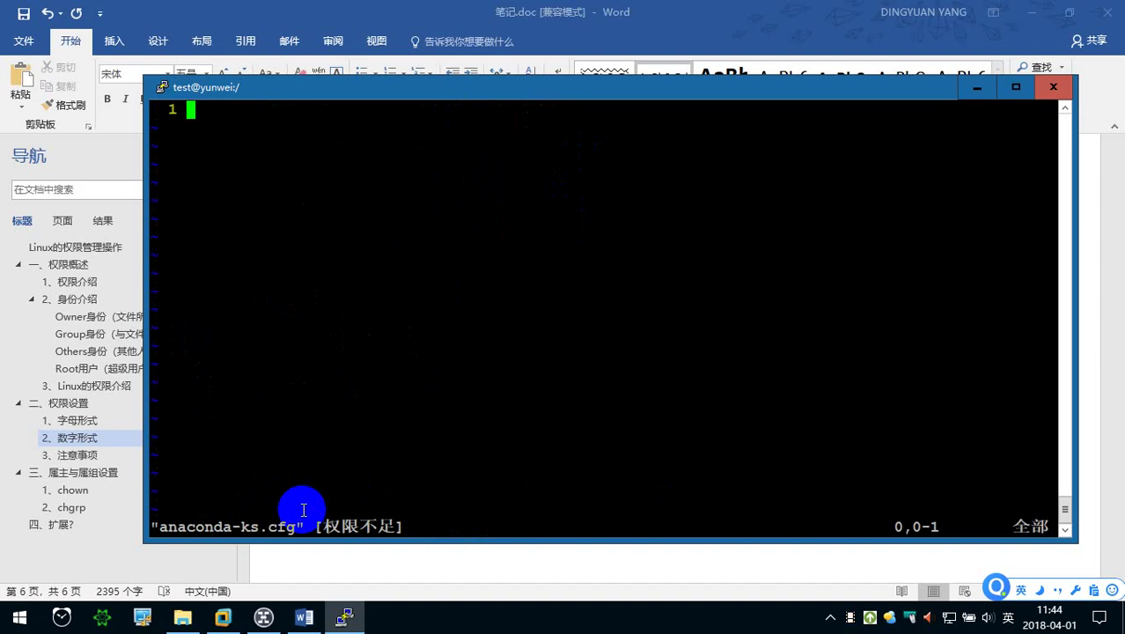
Step: Type 123123 into the read-only file, try :wq and :x, then quit with :q!
{"action": "key", "text": "i"}
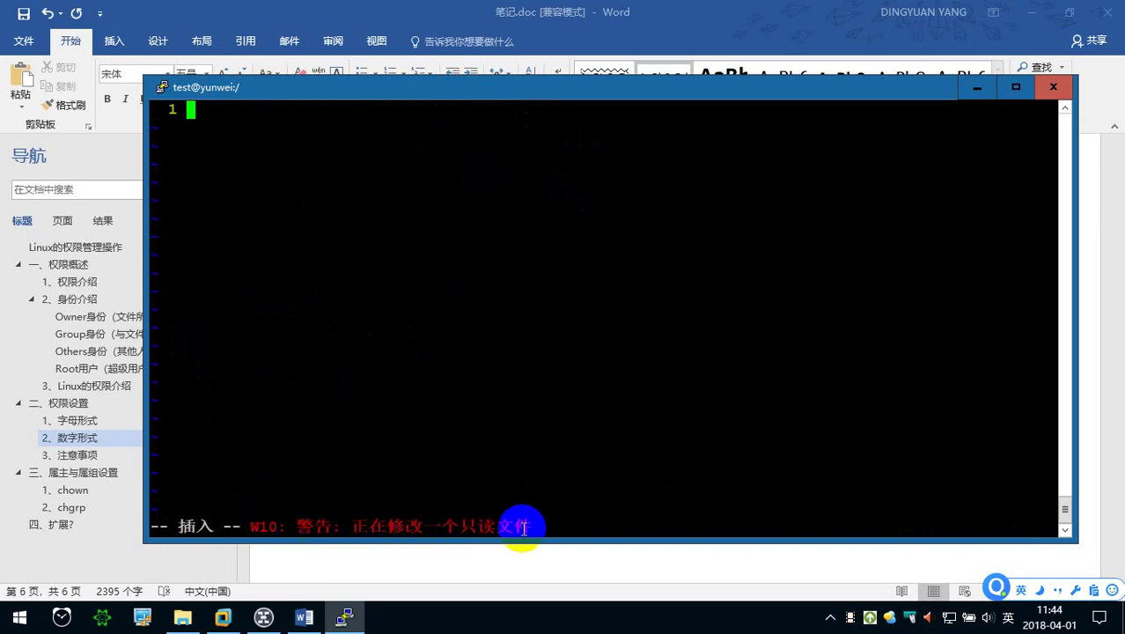
{"action": "type", "text": "123123"}
{"action": "key", "text": "Escape"}
{"action": "type", "text": ":wq"}
{"action": "key", "text": "Return"}
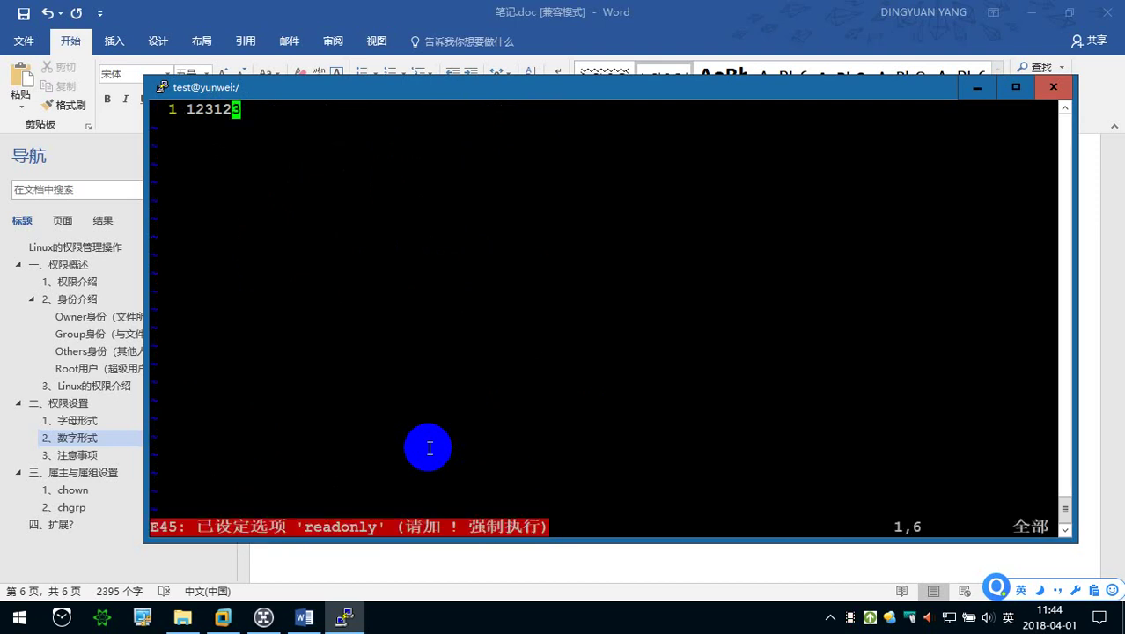
{"action": "type", "text": ":x"}
{"action": "key", "text": "Return"}
{"action": "type", "text": ":"}
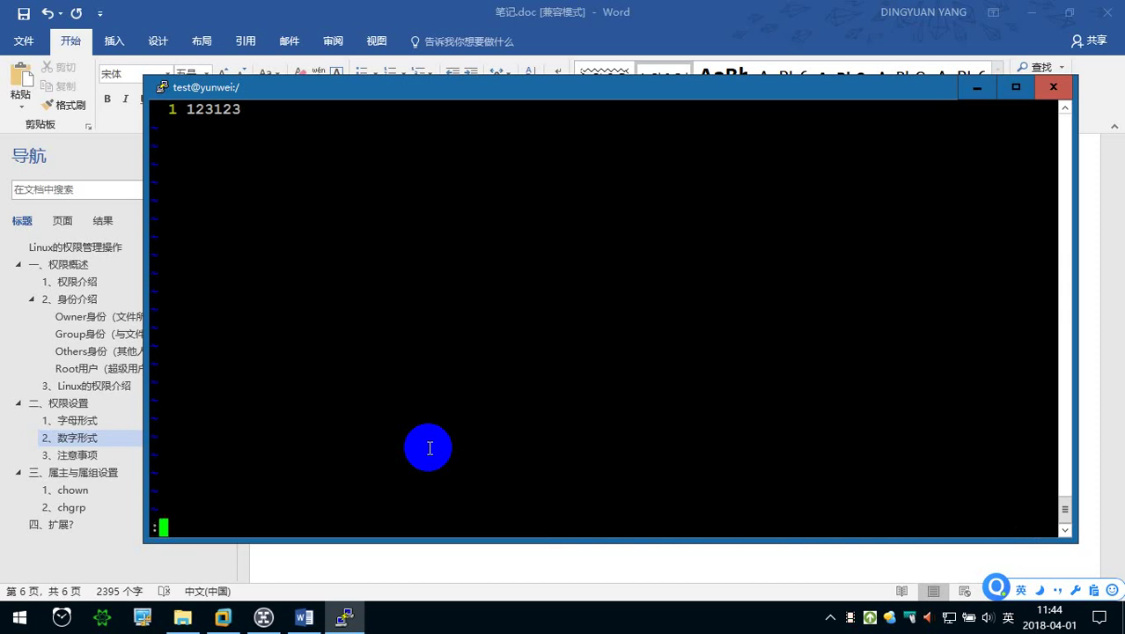
{"action": "type", "text": "q!"}
{"action": "key", "text": "Return"}
Step: Reopen anaconda-ks.cfg in vim from history and inspect its read-only warning
{"action": "key", "text": "Up"}
{"action": "key", "text": "Down"}
{"action": "key", "text": "Up"}
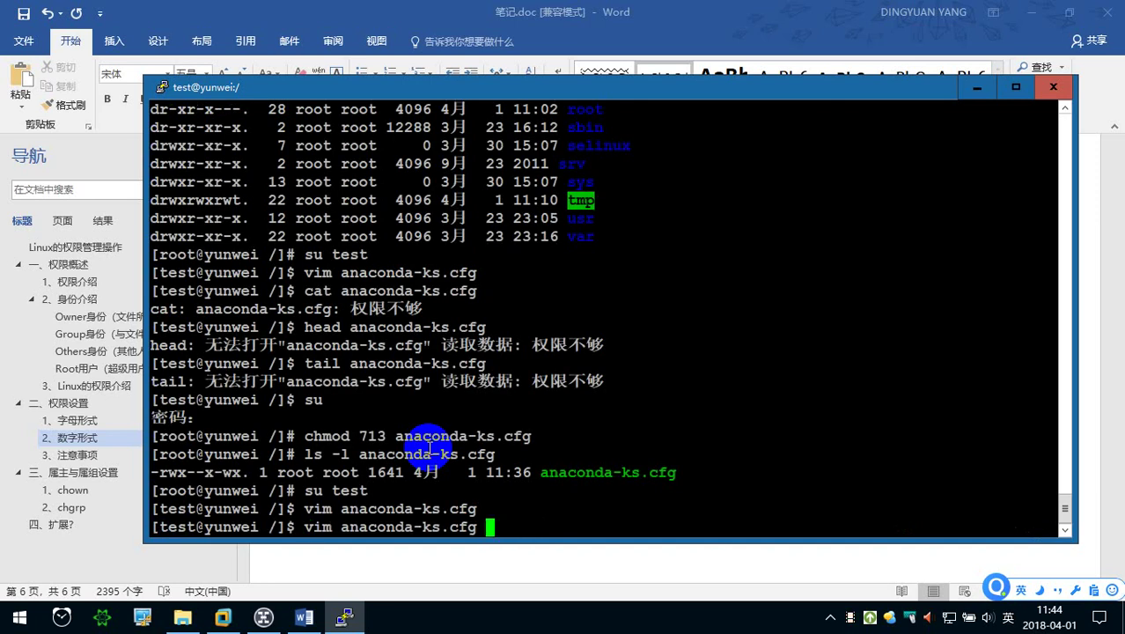
{"action": "key", "text": "Return"}
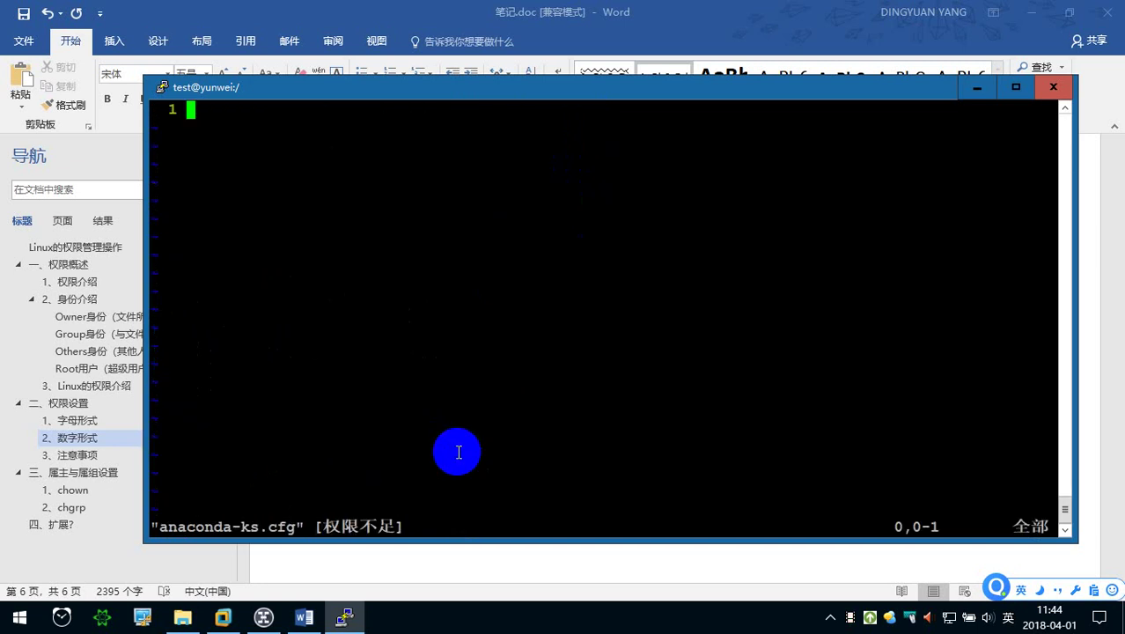
{"action": "key", "text": "i"}
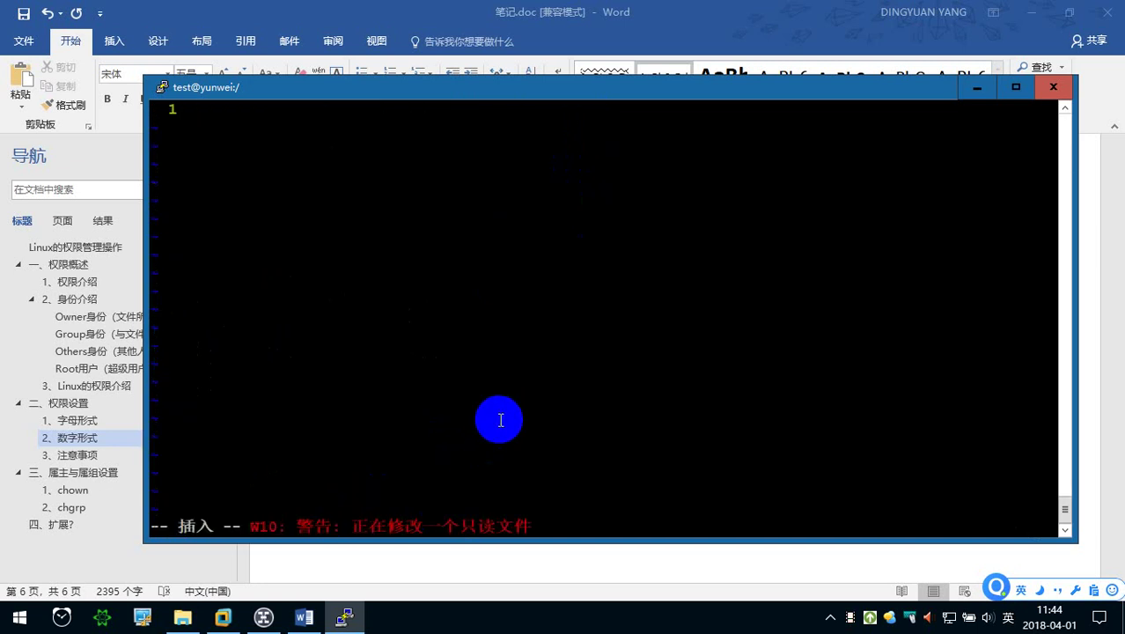
{"action": "left_click_drag", "start_coordinate": [459, 523], "coordinate": [501, 523]}
{"action": "left_click", "coordinate": [489, 523]}
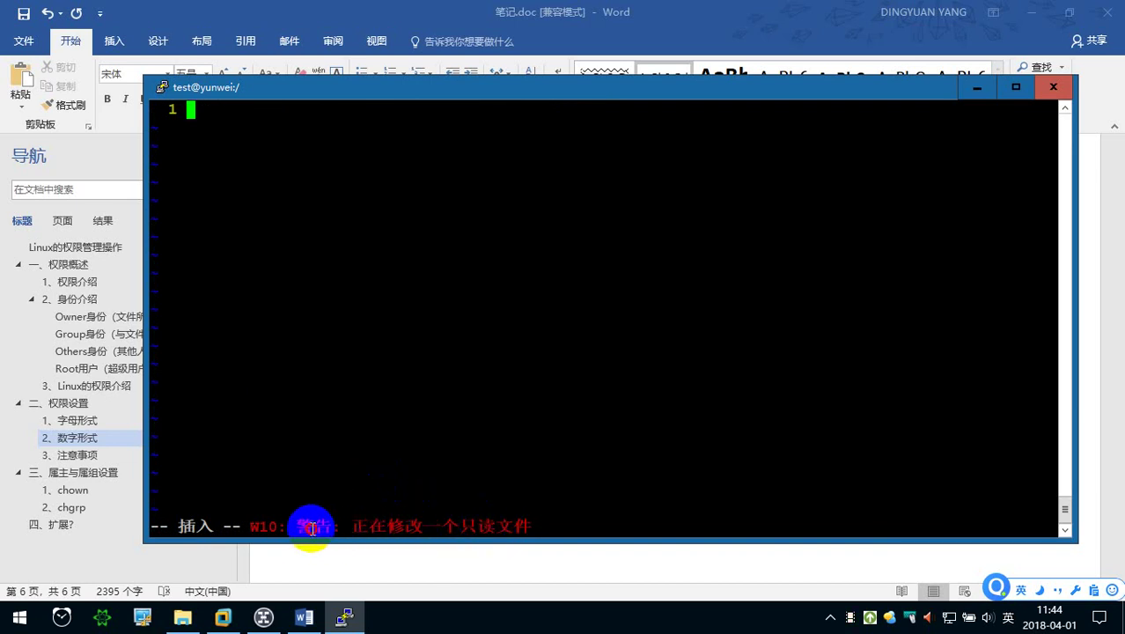
{"action": "left_click_drag", "start_coordinate": [313, 528], "coordinate": [521, 528]}
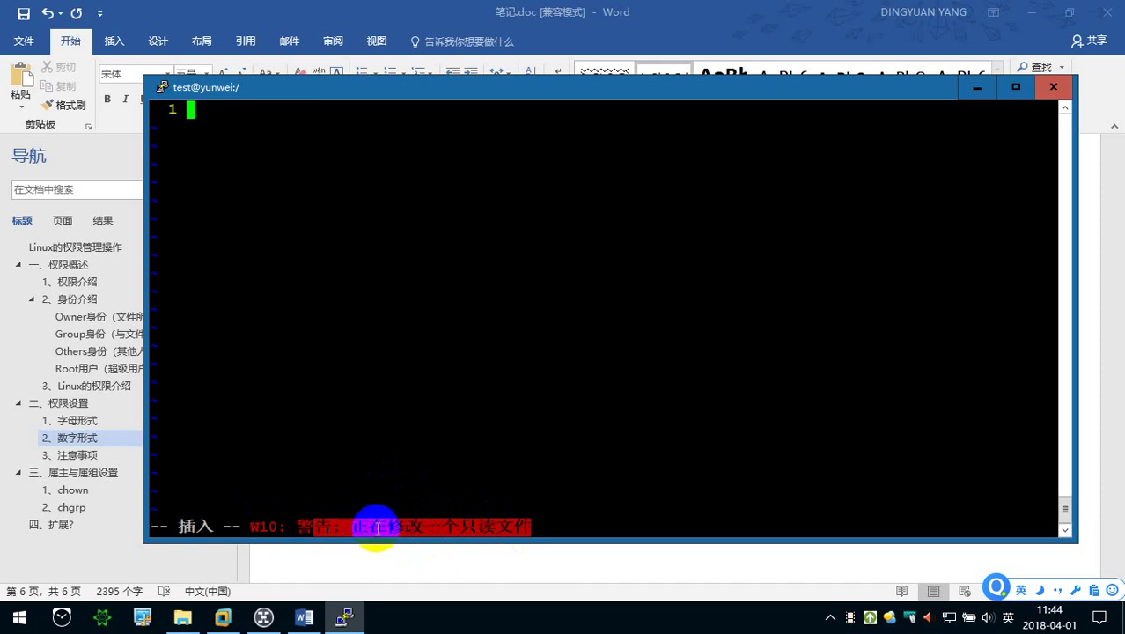
{"action": "left_click", "coordinate": [386, 526]}
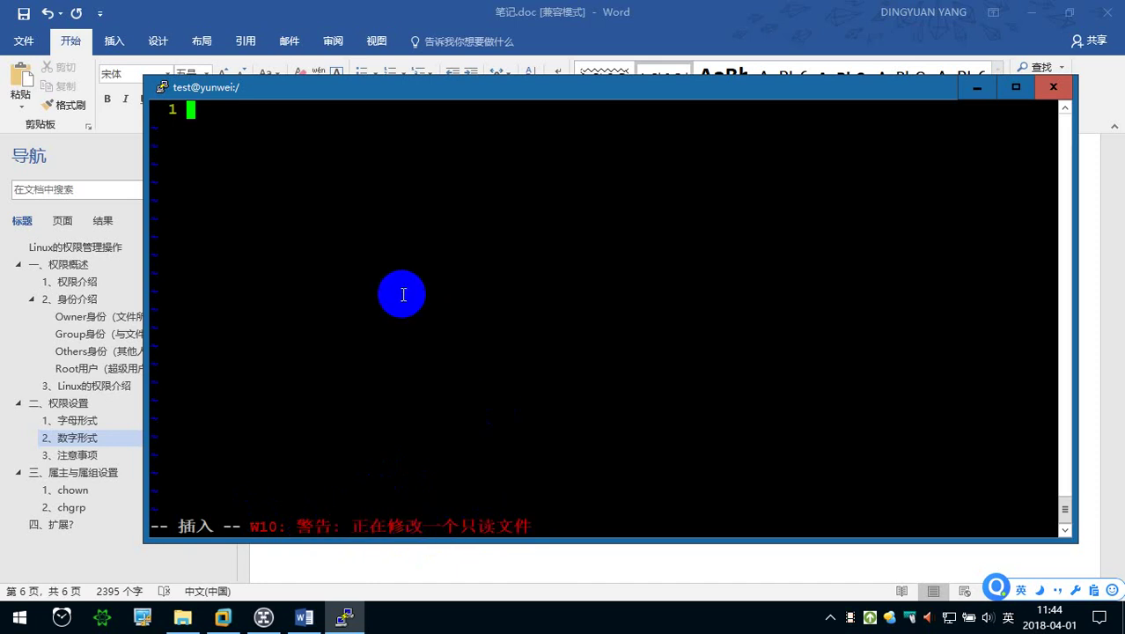
Step: Leave insert mode and exit vim without saving using :q!
{"action": "type", "text": ":"}
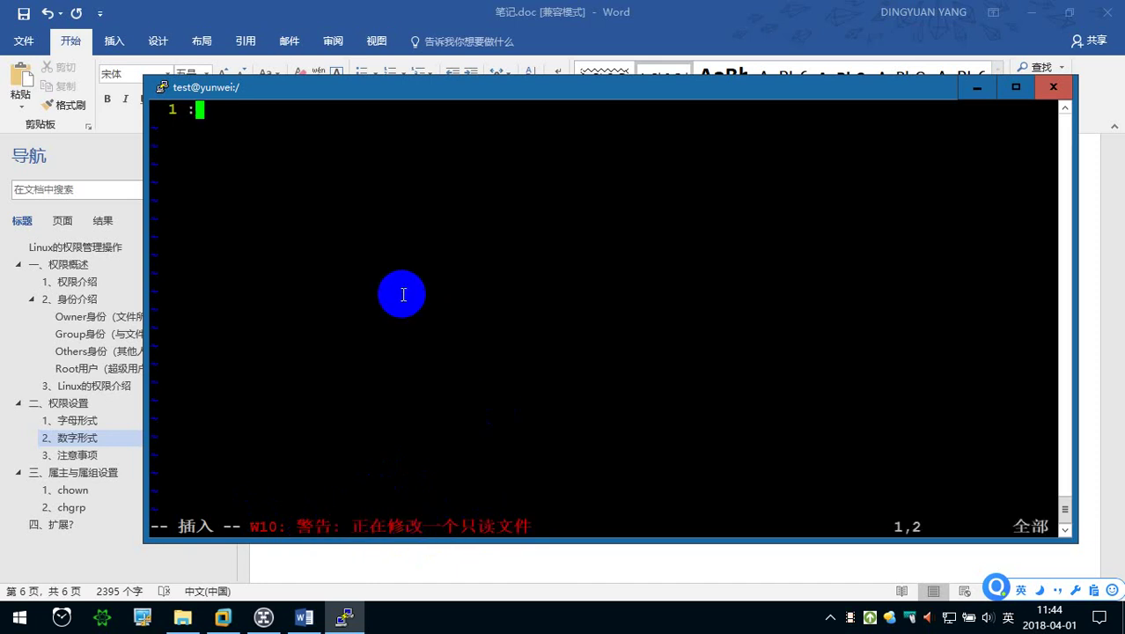
{"action": "key", "text": "BackSpace"}
{"action": "key", "text": "Escape"}
{"action": "type", "text": ":wq"}
{"action": "key", "text": "BackSpace"}
{"action": "key", "text": "BackSpace"}
{"action": "type", "text": "q"}
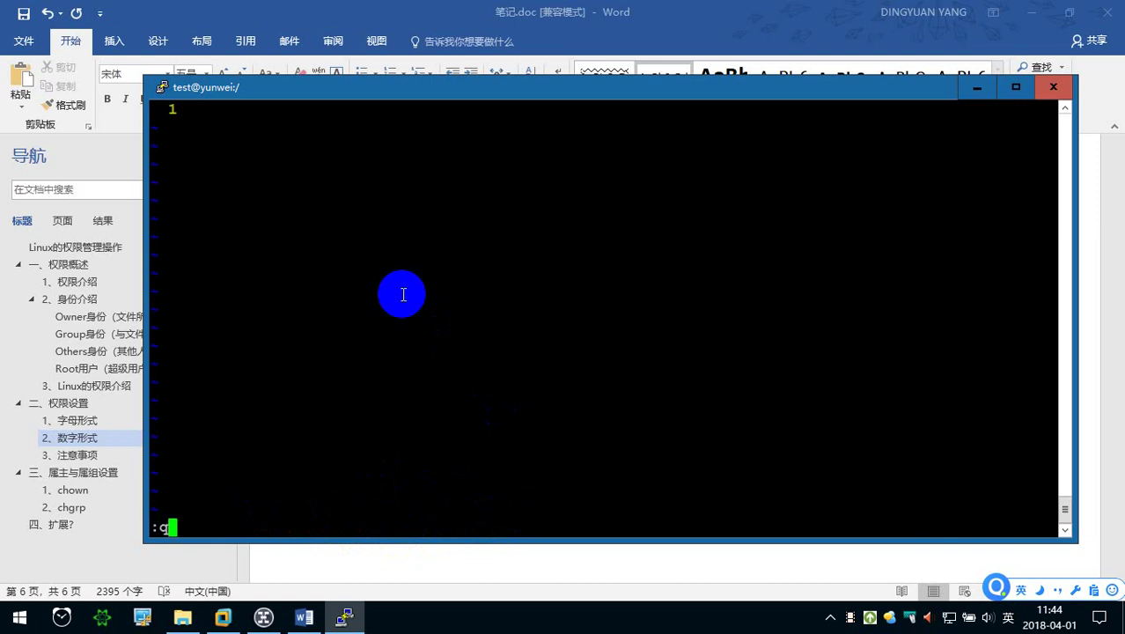
{"action": "key", "text": "Return"}
{"action": "type", "text": ":q!"}
{"action": "key", "text": "Return"}
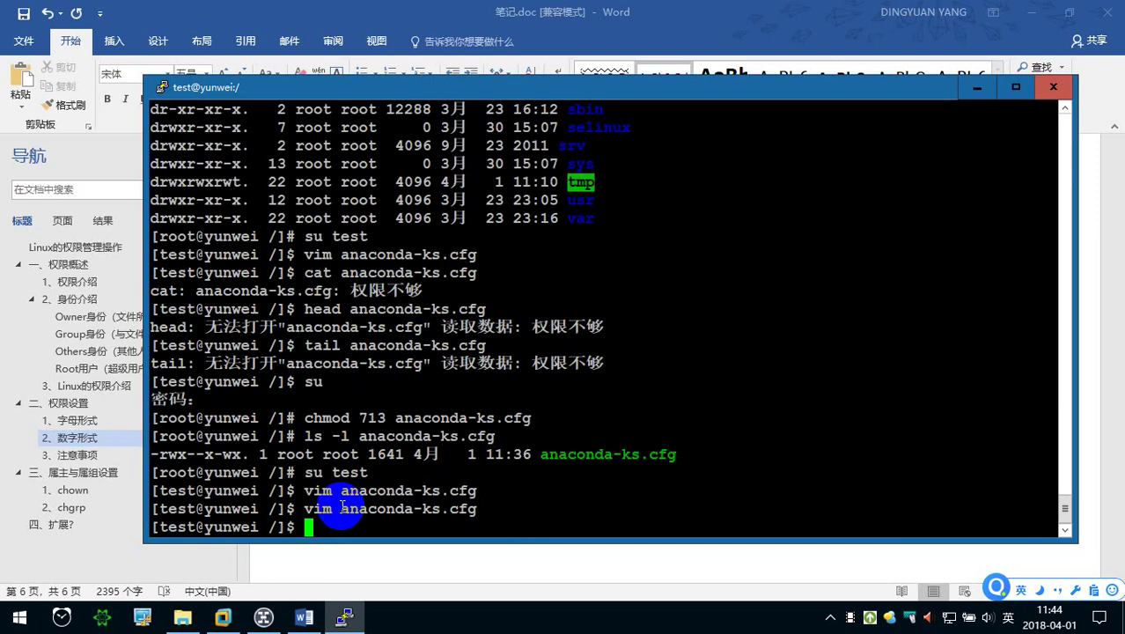
{"action": "left_click", "coordinate": [399, 560]}
{"action": "left_click", "coordinate": [471, 352]}
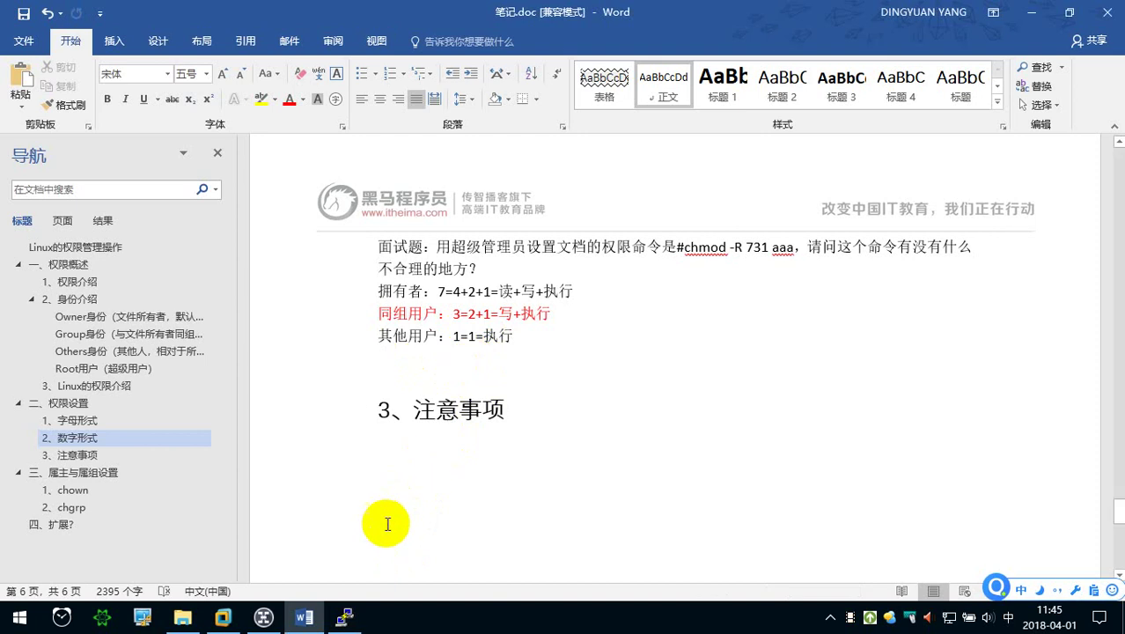
{"action": "left_click", "coordinate": [344, 616]}
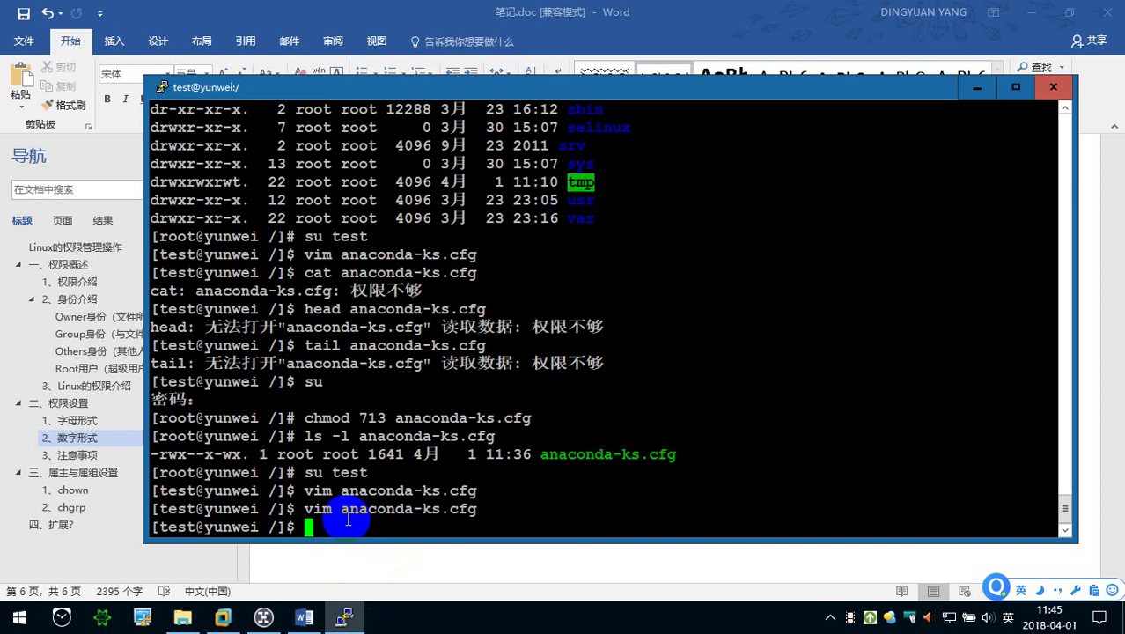
Step: Echo 123, then append it with echo 123 >> anaconda-ks.cfg as the test user
{"action": "type", "text": "echo "}
{"action": "type", "text": "''"}
{"action": "type", "text": "123"}
{"action": "key", "text": "Return"}
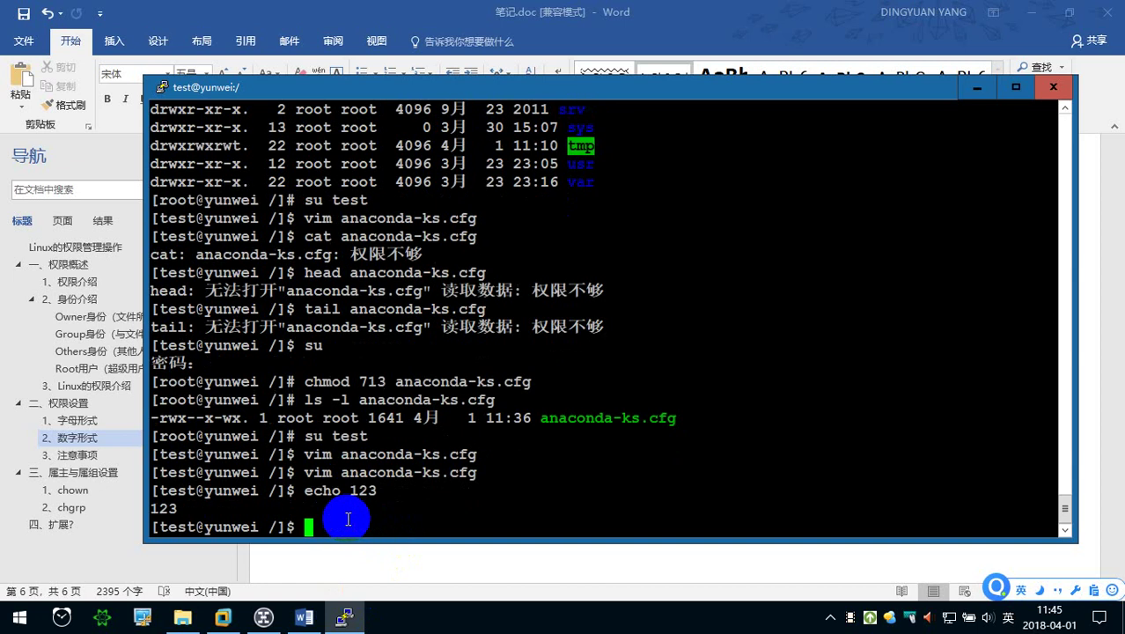
{"action": "type", "text": "echo 123 >> "}
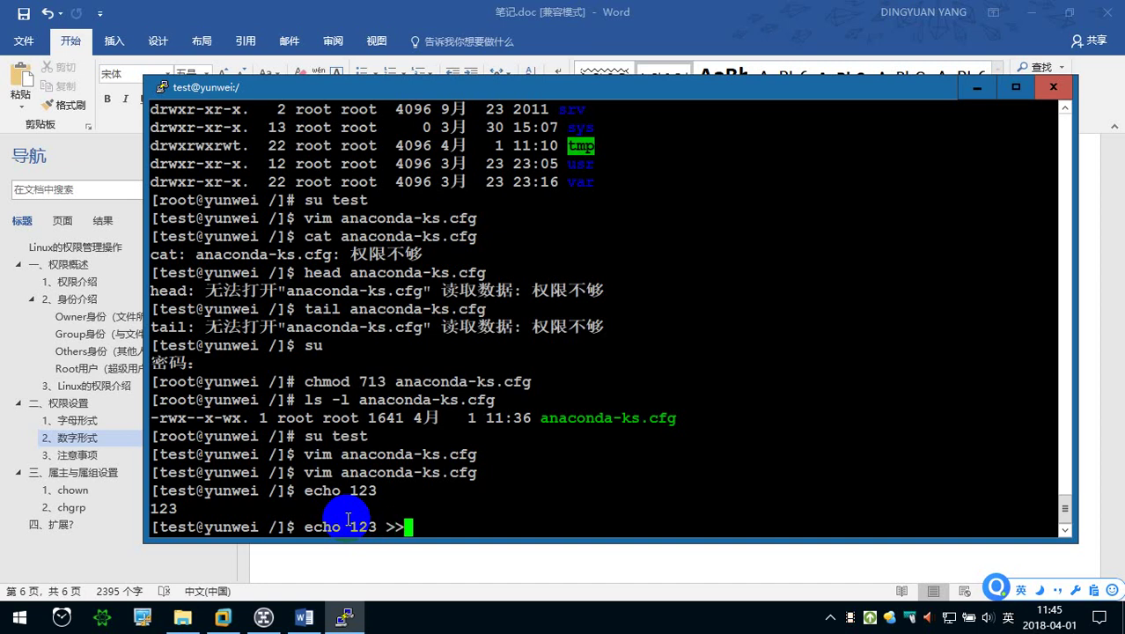
{"action": "type", "text": "an"}
{"action": "key", "text": "Tab"}
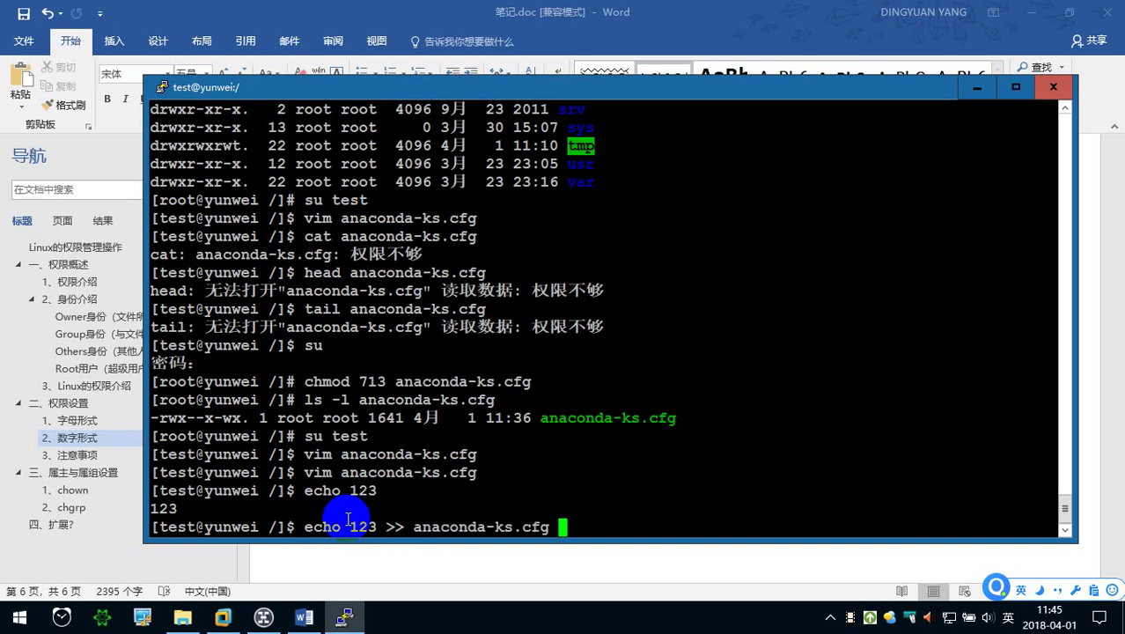
{"action": "key", "text": "Return"}
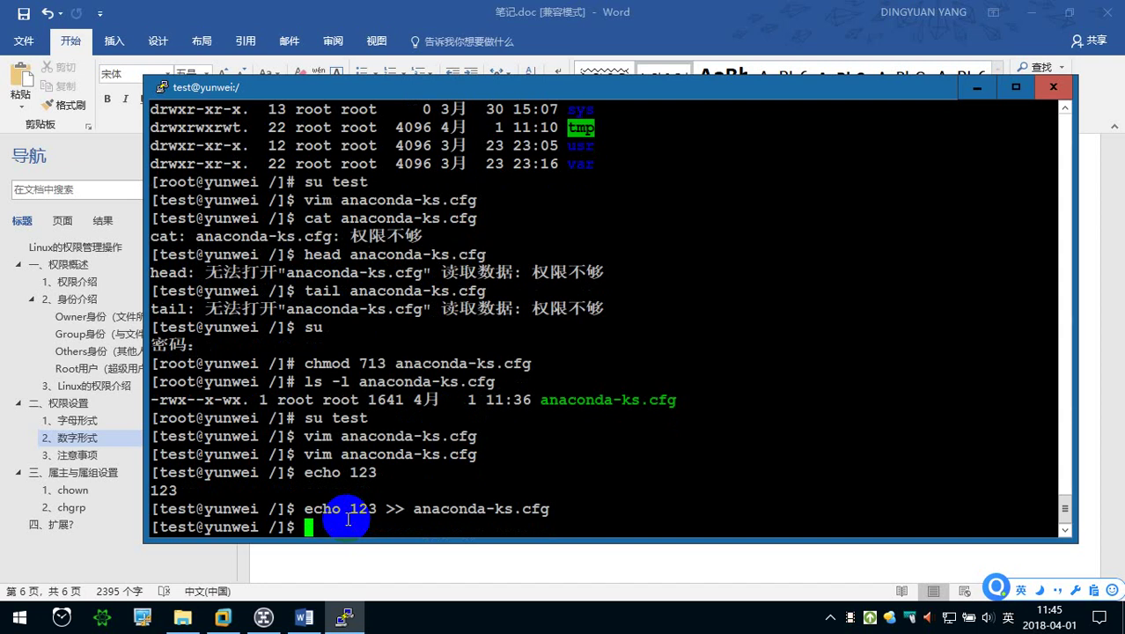
Step: Switch to root with su and cat anaconda-ks.cfg, confirming it ends with %end123
{"action": "type", "text": "su"}
{"action": "key", "text": "Return"}
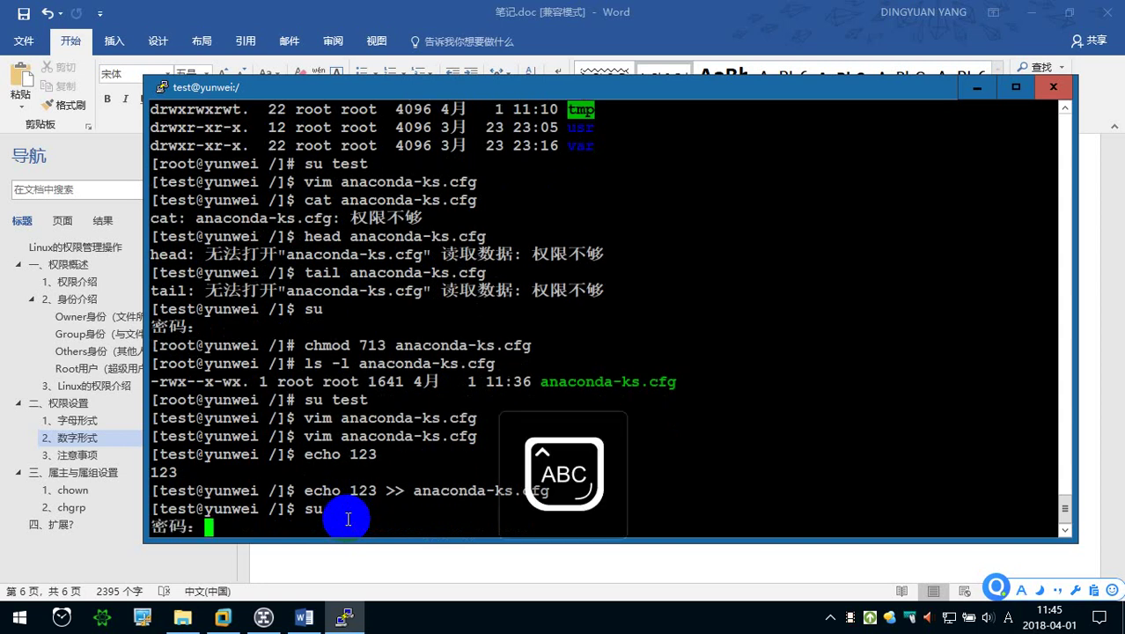
{"action": "key", "text": "Return"}
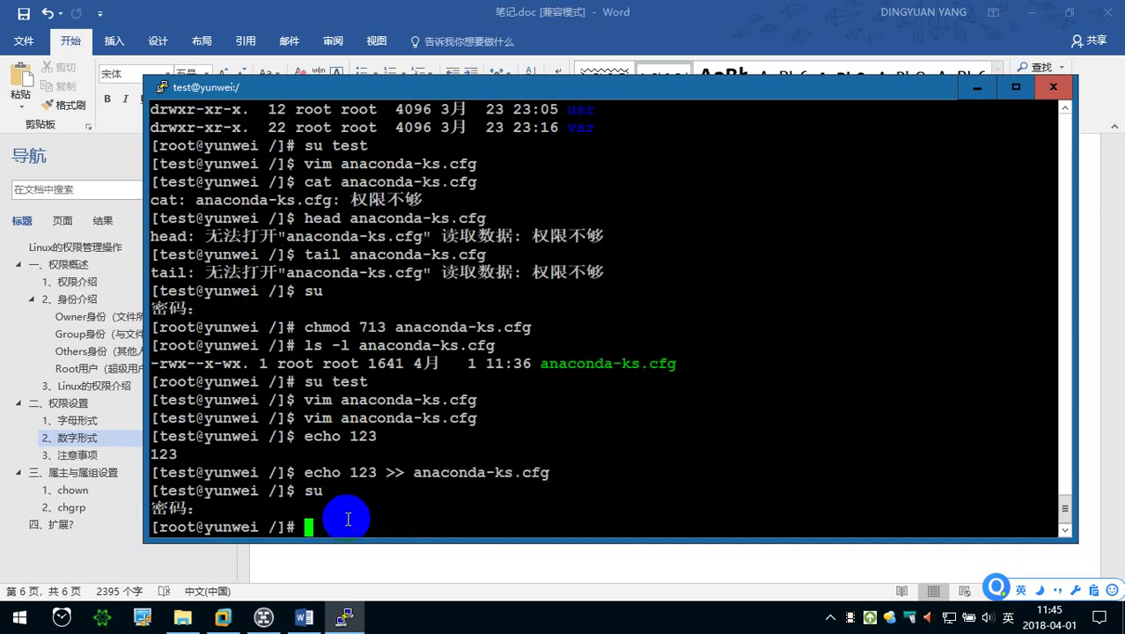
{"action": "type", "text": "cat a"}
{"action": "key", "text": "Tab"}
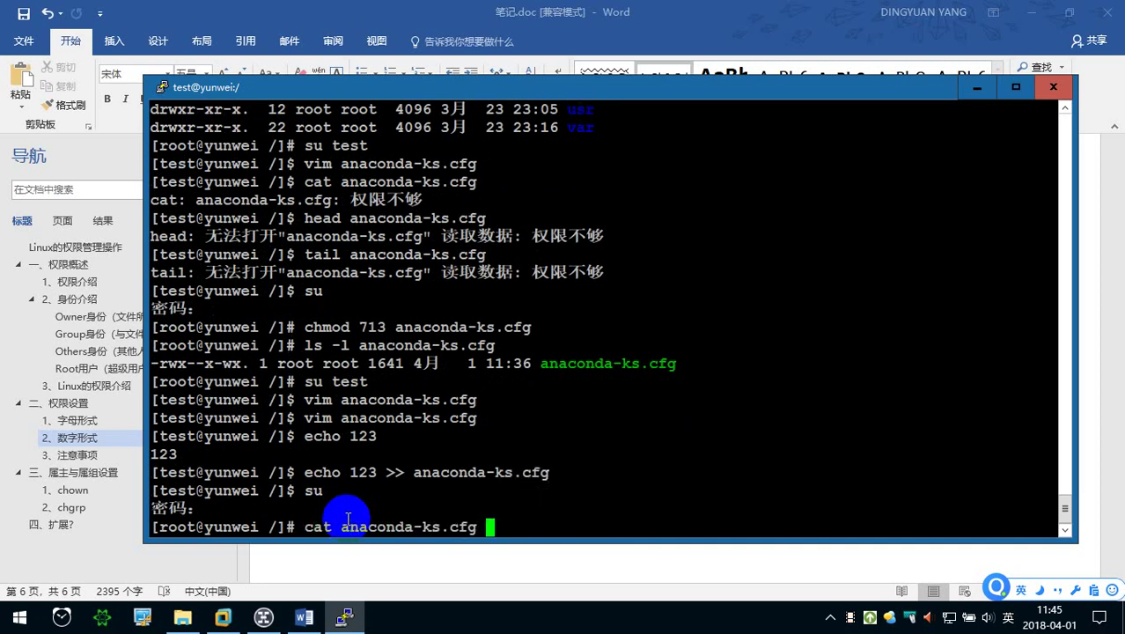
{"action": "key", "text": "Return"}
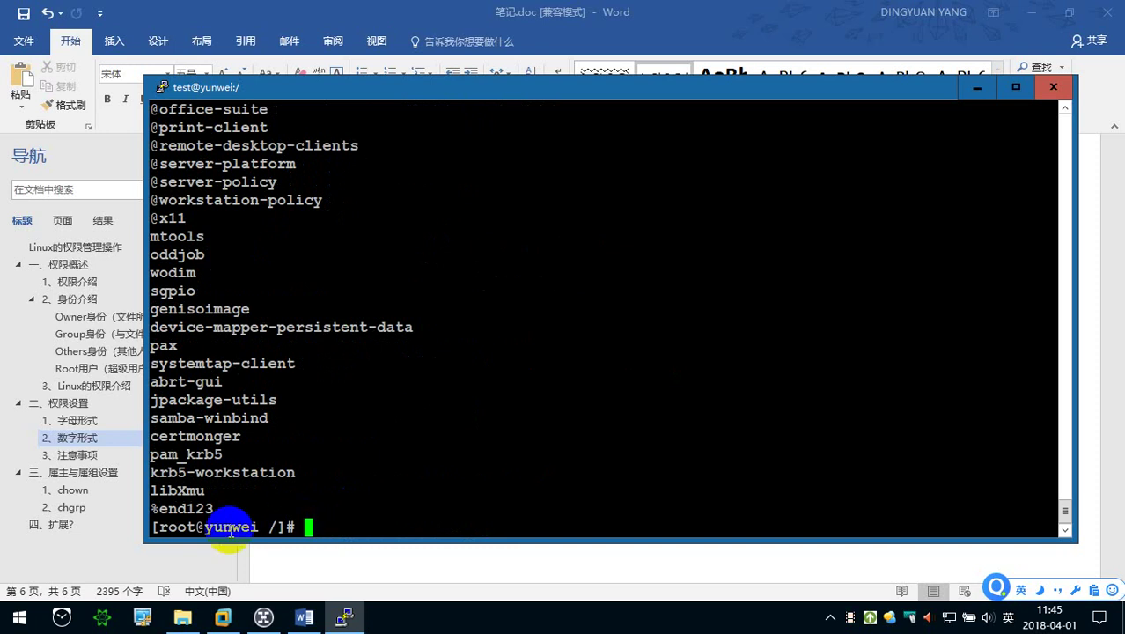
{"action": "left_click_drag", "start_coordinate": [187, 508], "coordinate": [213, 508]}
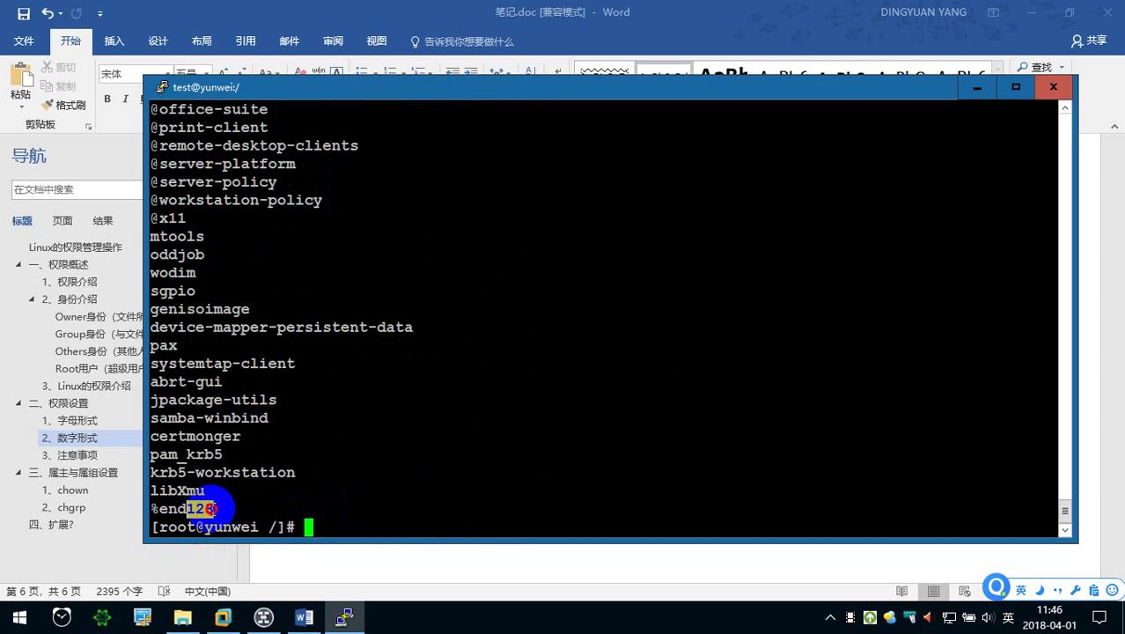
{"action": "left_click", "coordinate": [289, 511]}
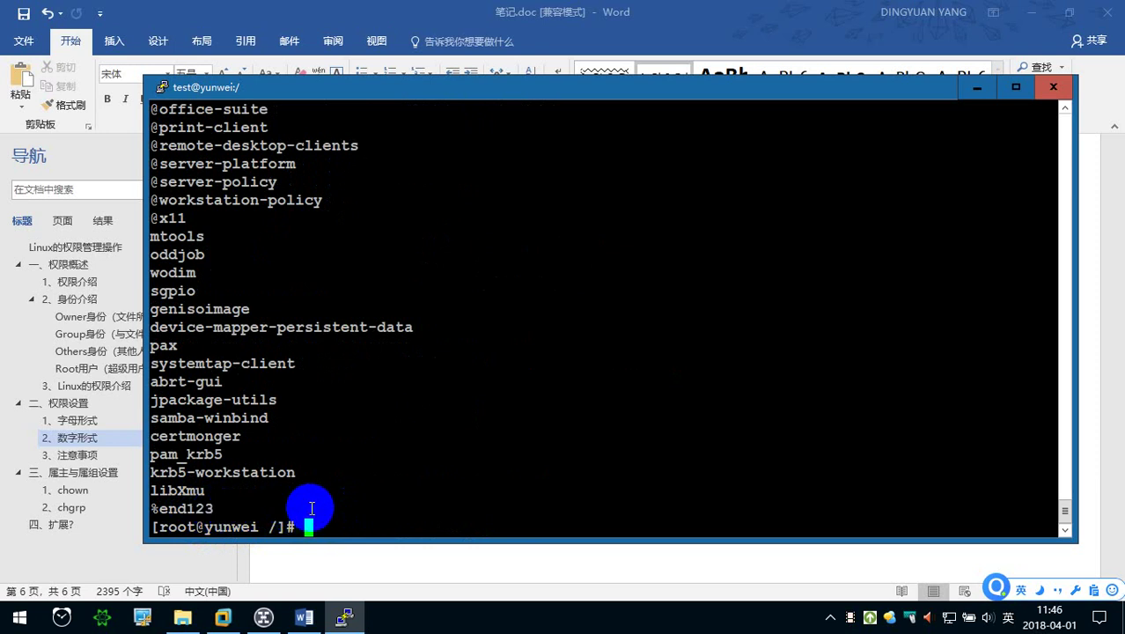
Step: Browse the shell history, then bring the Word notes back to the front
{"action": "key", "text": "Up"}
{"action": "key", "text": "Up"}
{"action": "key", "text": "Up"}
{"action": "key", "text": "Up"}
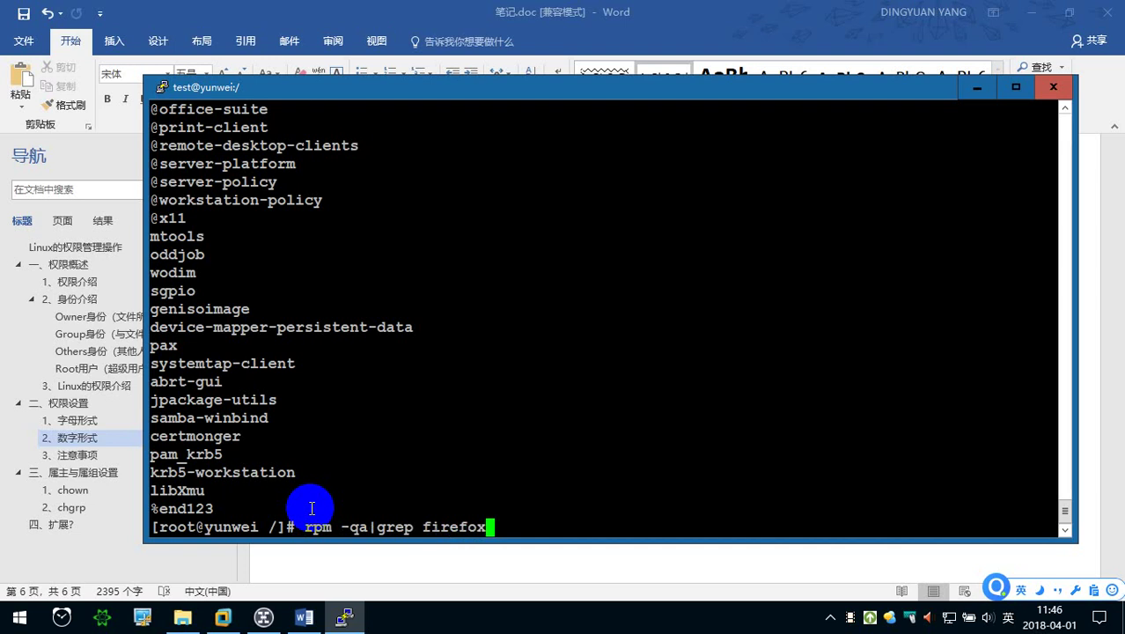
{"action": "key", "text": "Up"}
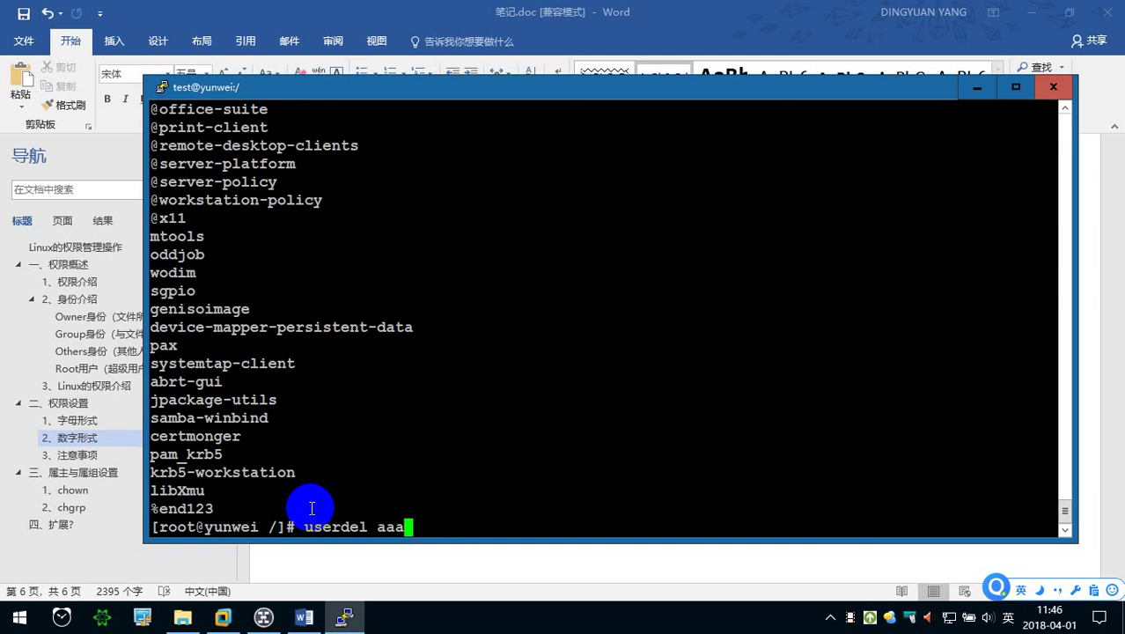
{"action": "key", "text": "Up"}
{"action": "key", "text": "Down"}
{"action": "key", "text": "Down"}
{"action": "key", "text": "Down"}
{"action": "key", "text": "Down"}
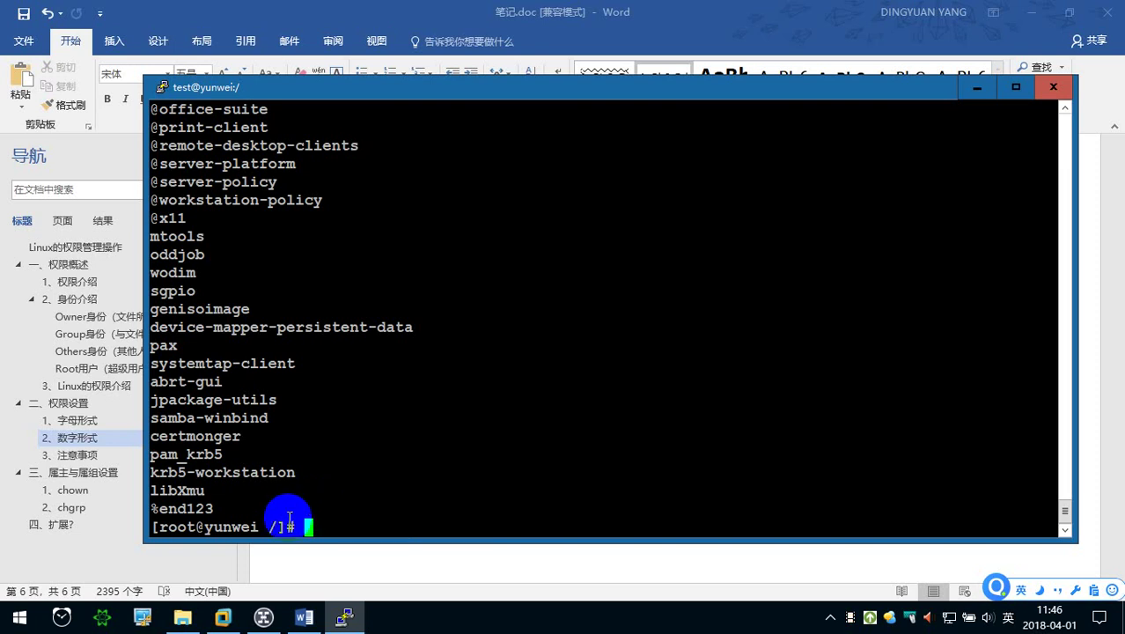
{"action": "left_click", "coordinate": [304, 524]}
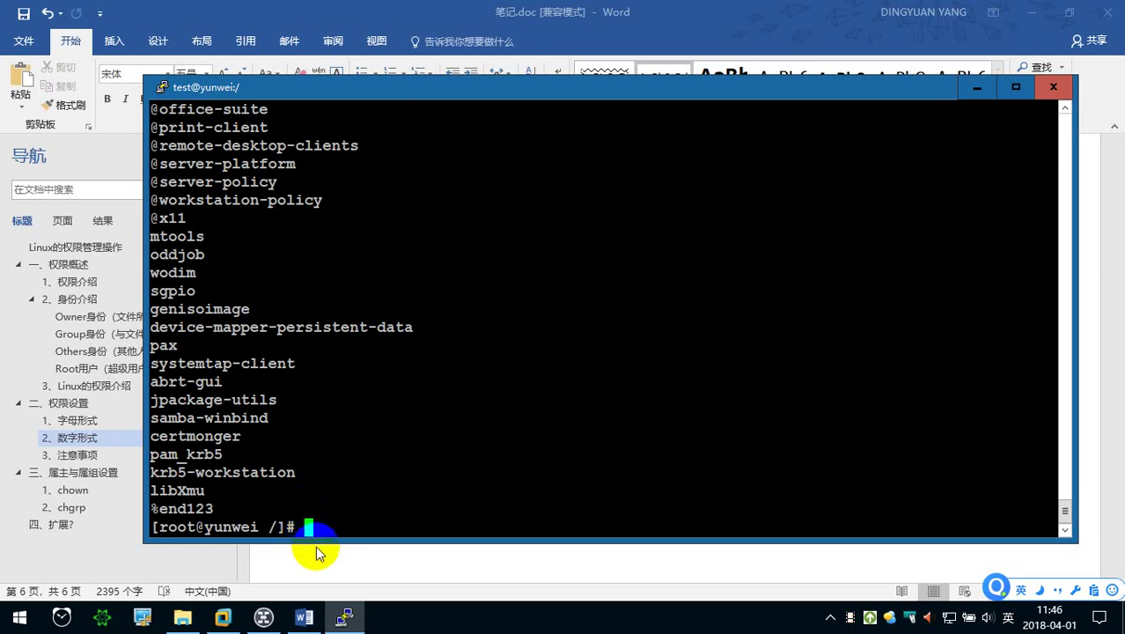
{"action": "left_click", "coordinate": [324, 556]}
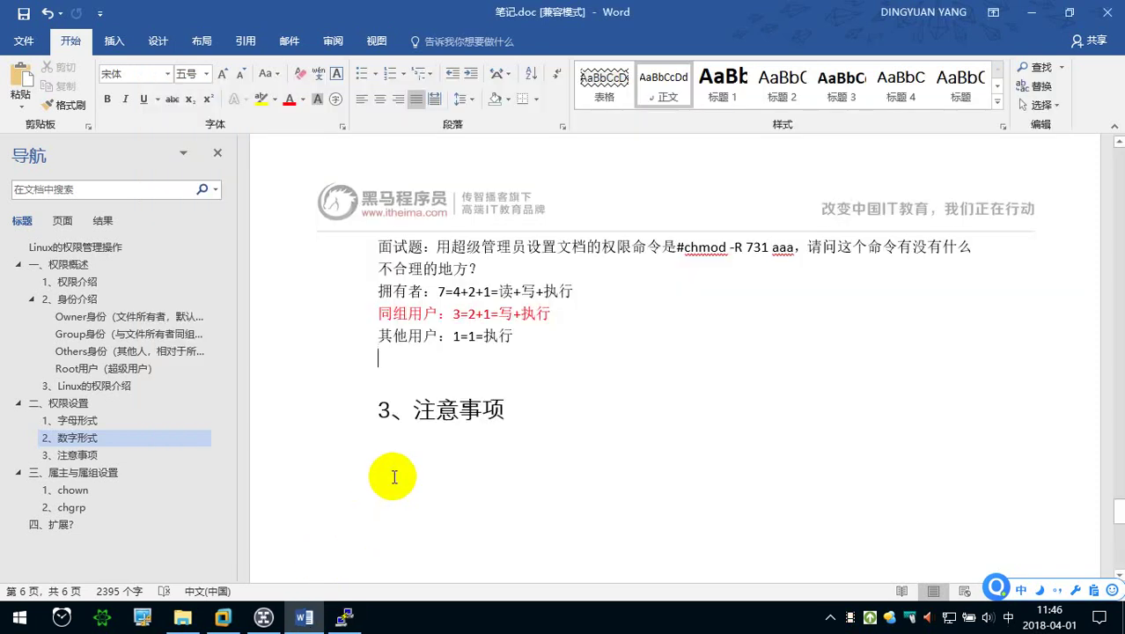
Step: Add the line 注意：在写权限的时候千万不要设置类似于上面的这种“奇葩权限”。 above 3、注意事项
{"action": "scroll", "coordinate": [393, 476], "scroll_direction": "up", "scroll_amount": 1}
{"action": "scroll", "coordinate": [393, 476], "scroll_direction": "down", "scroll_amount": 1}
{"action": "scroll", "coordinate": [393, 476], "scroll_direction": "up", "scroll_amount": 1}
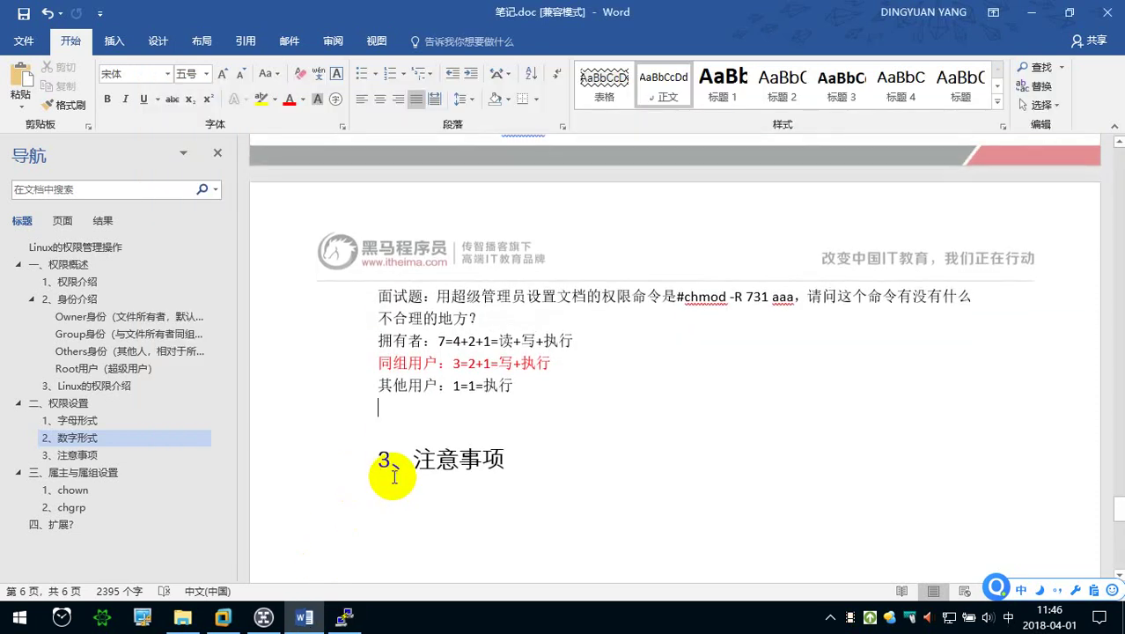
{"action": "key", "text": "Return"}
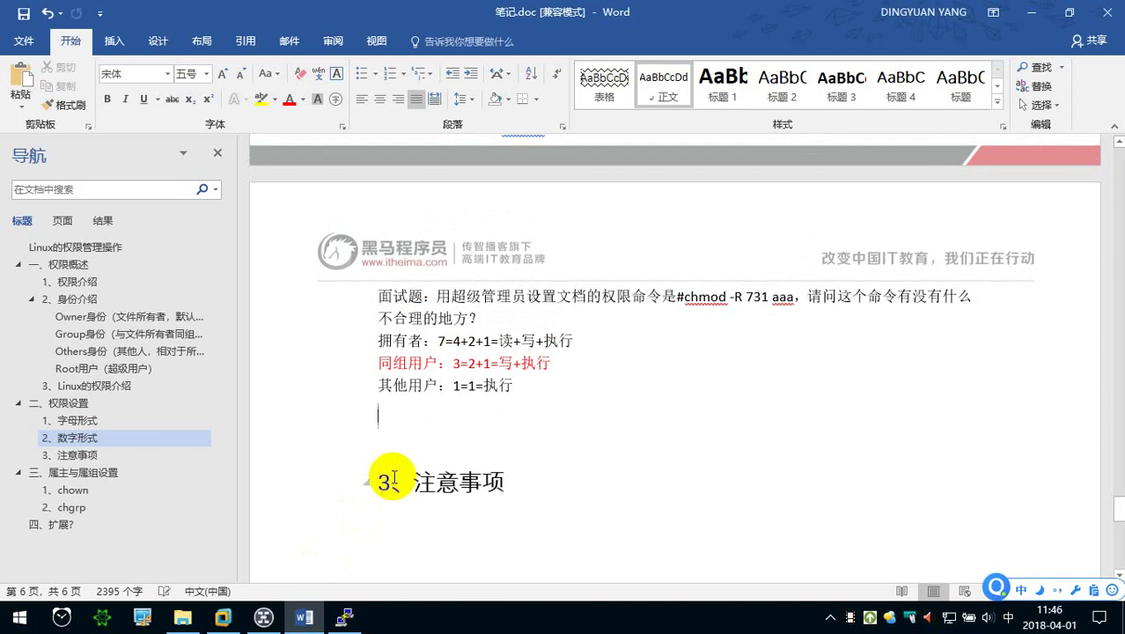
{"action": "type", "text": "注意："}
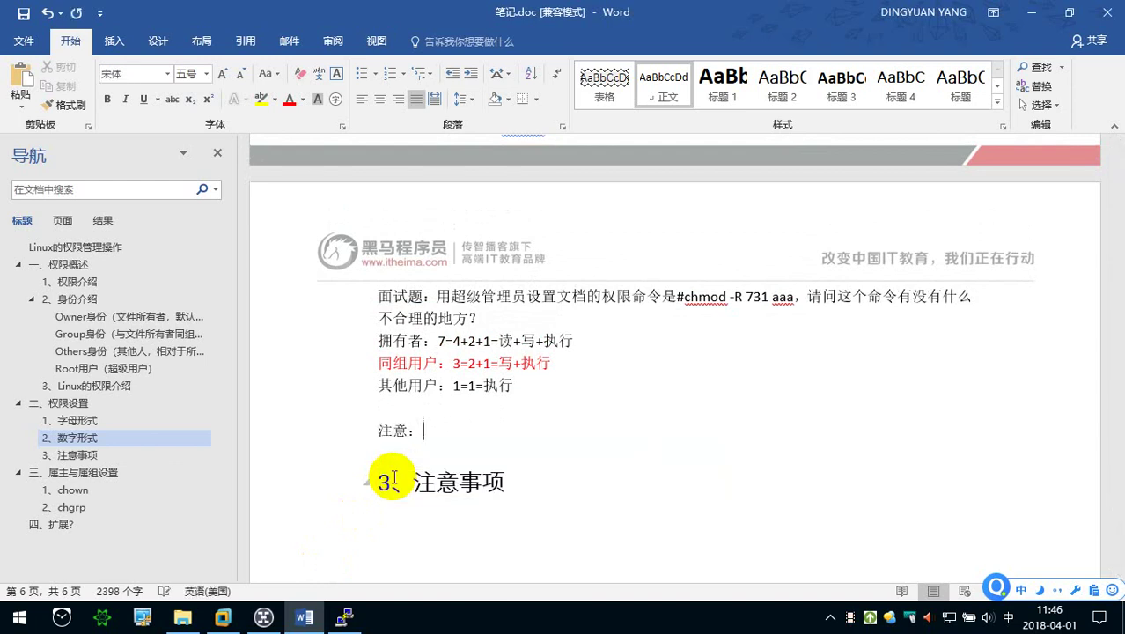
{"action": "type", "text": "在写权限的时候"}
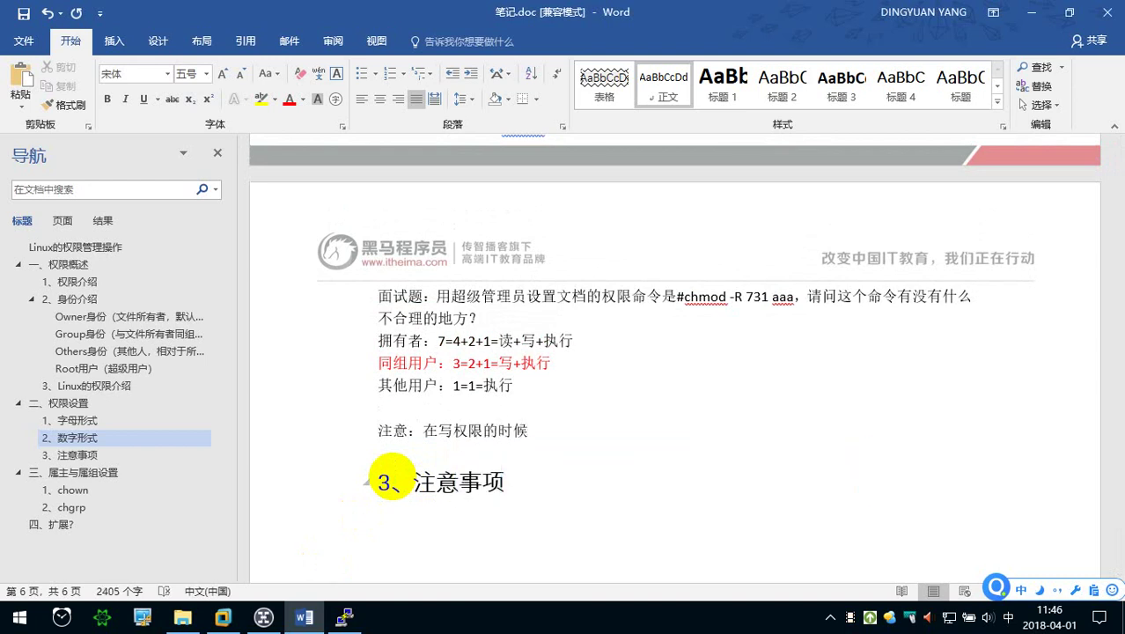
{"action": "type", "text": "qianb"}
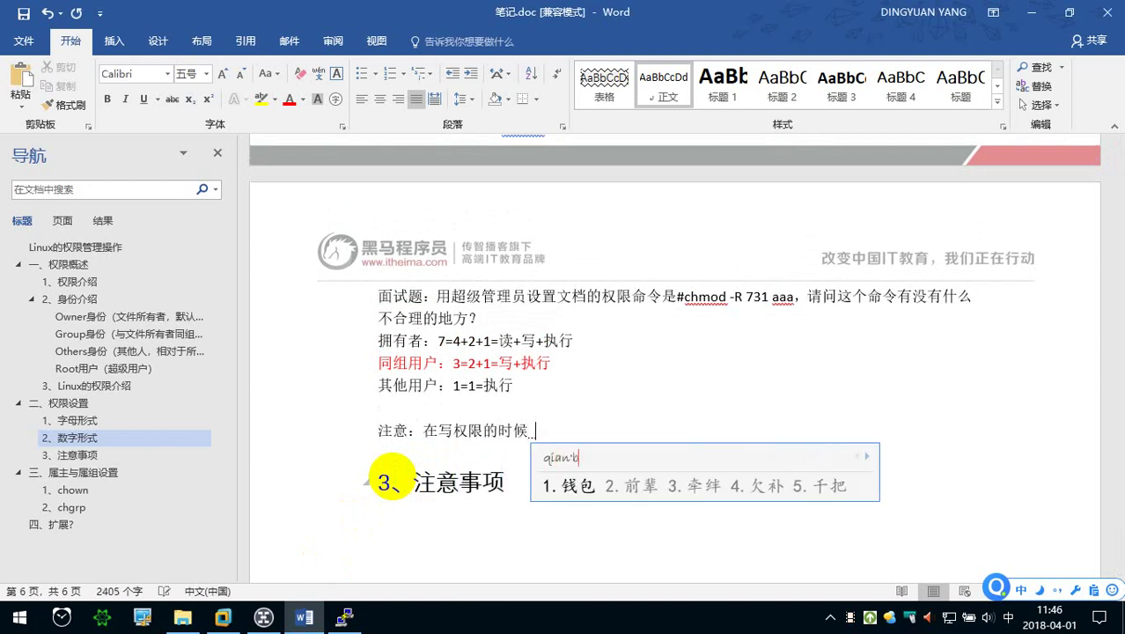
{"action": "type", "text": "千万不要设置类似于"}
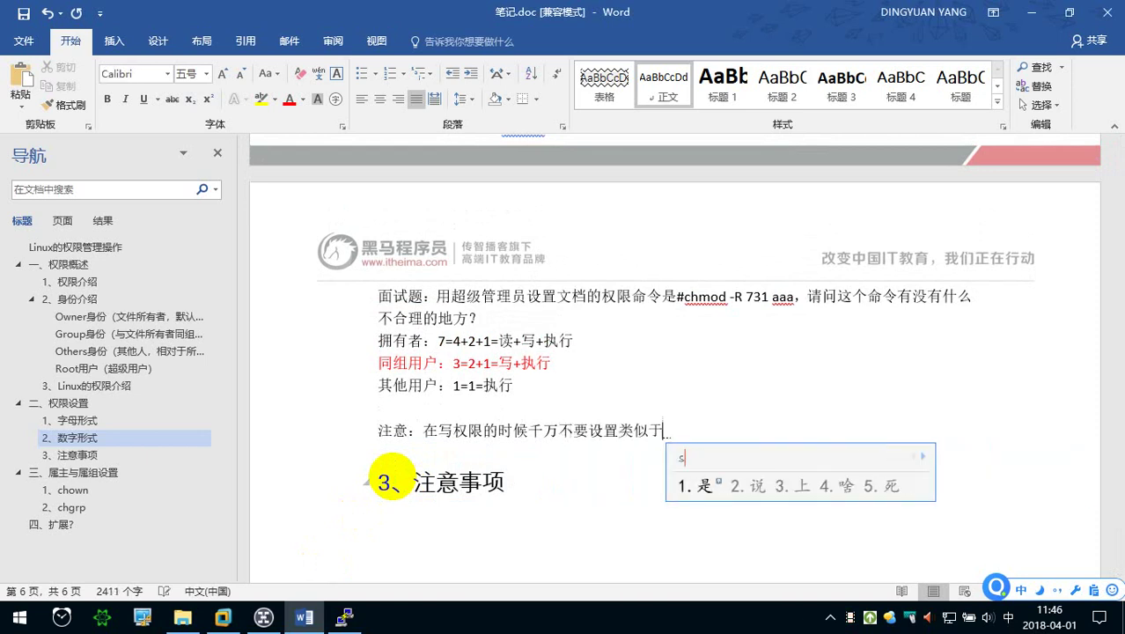
{"action": "type", "text": "上面的"}
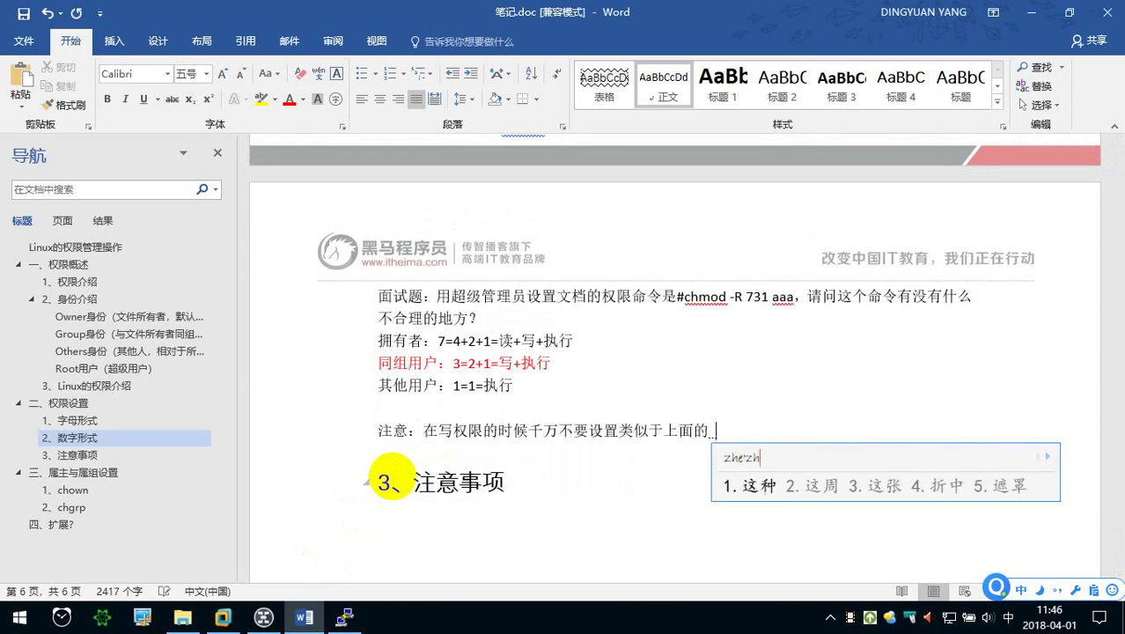
{"action": "type", "text": "这种“”"}
{"action": "type", "text": "奇葩"}
{"action": "type", "text": "权限0”"}
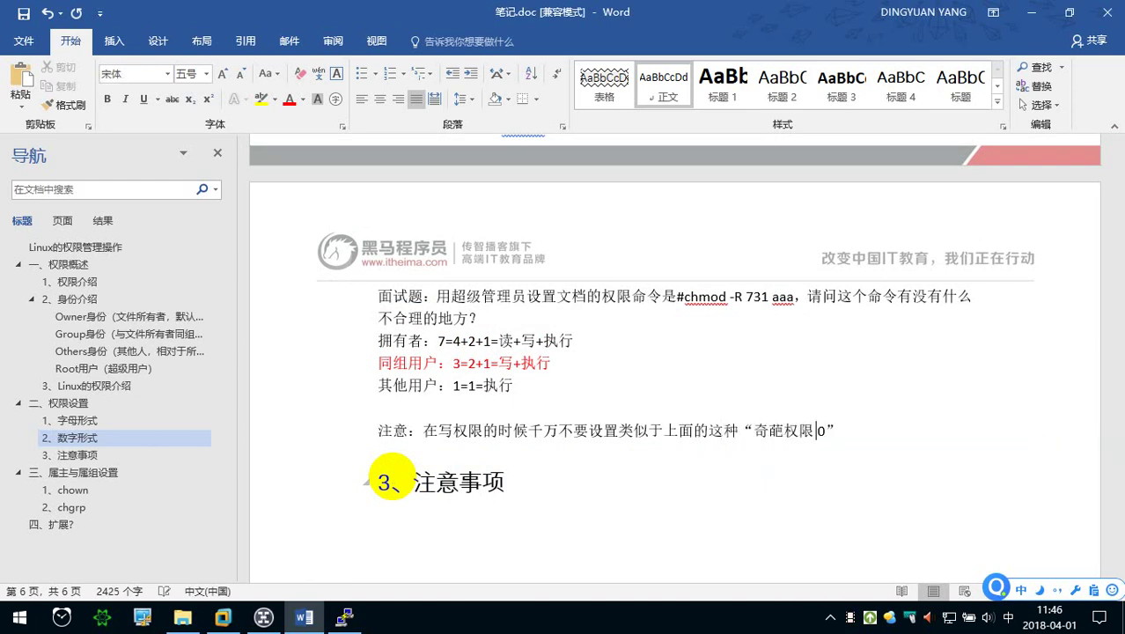
{"action": "key", "text": "Delete"}
{"action": "key", "text": "End"}
{"action": "type", "text": "。"}
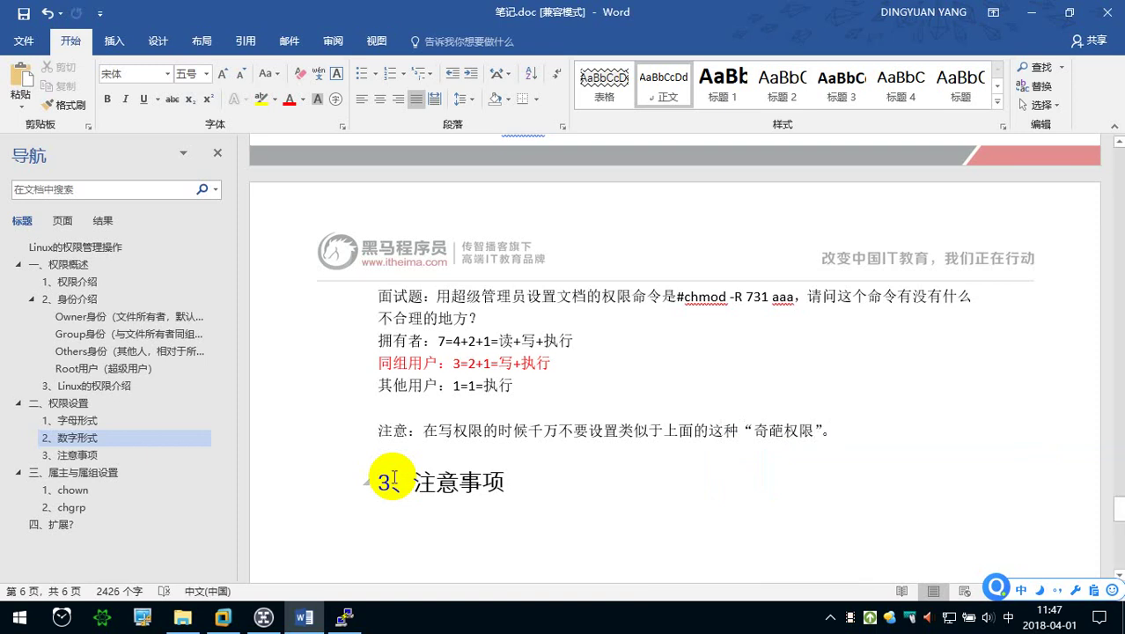
{"action": "scroll", "coordinate": [394, 479], "scroll_direction": "down", "scroll_amount": 1}
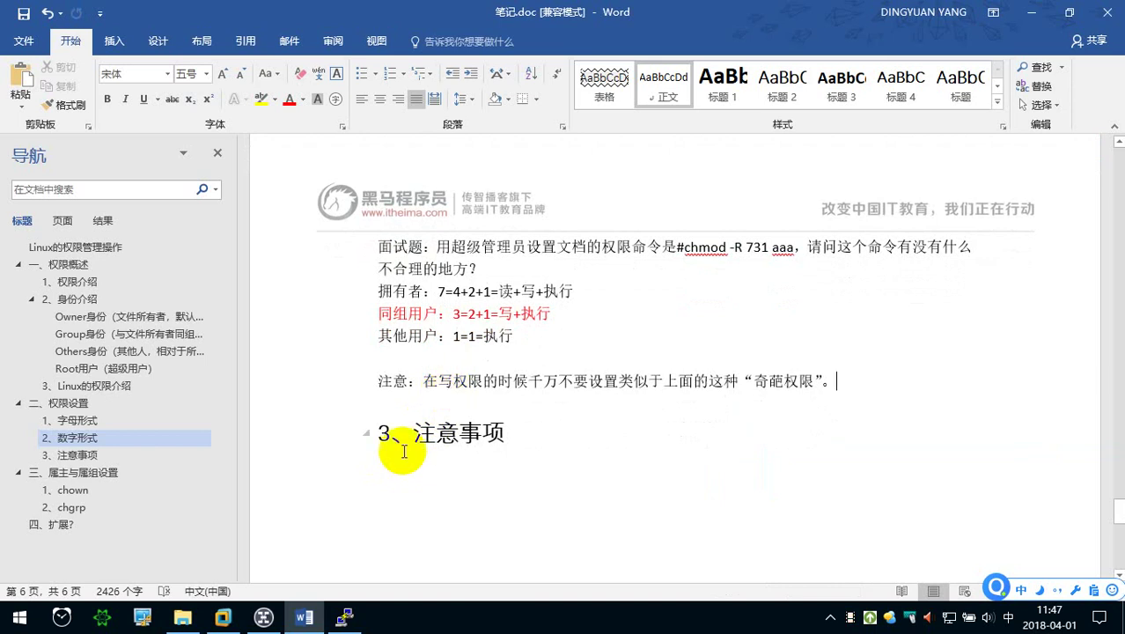
Step: As user test (su test), run rm -f anaconda-ks.cfg and get 权限不够
{"action": "left_click", "coordinate": [344, 616]}
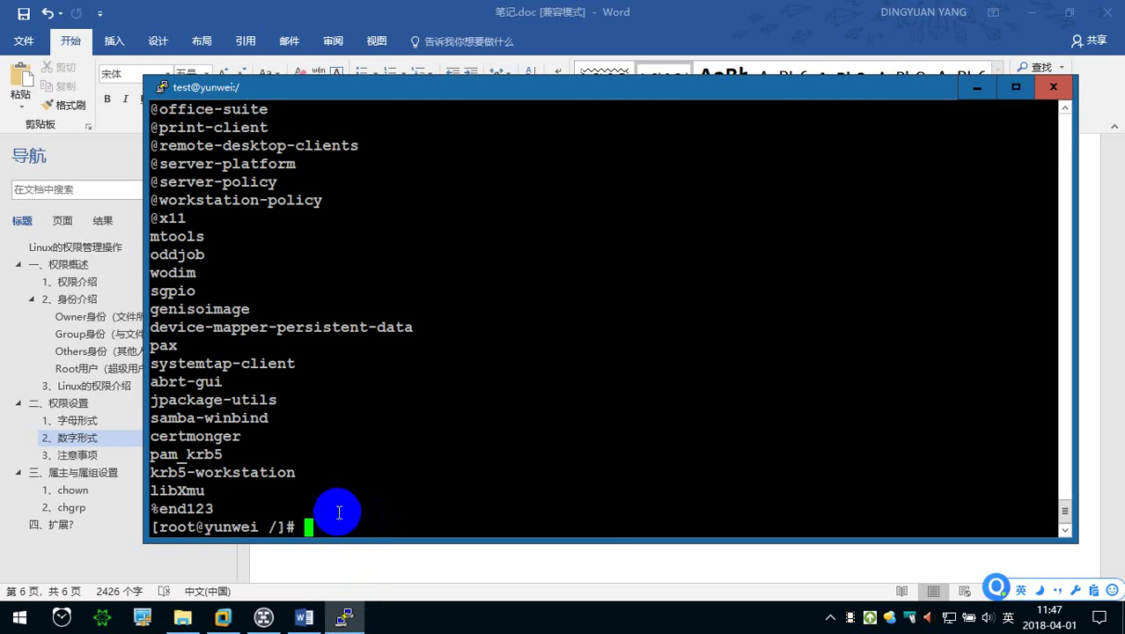
{"action": "key", "text": "Up"}
{"action": "key", "text": "Up"}
{"action": "key", "text": "Up"}
{"action": "key", "text": "BackSpace"}
{"action": "key", "text": "BackSpace"}
{"action": "key", "text": "BackSpace"}
{"action": "key", "text": "BackSpace"}
{"action": "type", "text": "su test"}
{"action": "key", "text": "Return"}
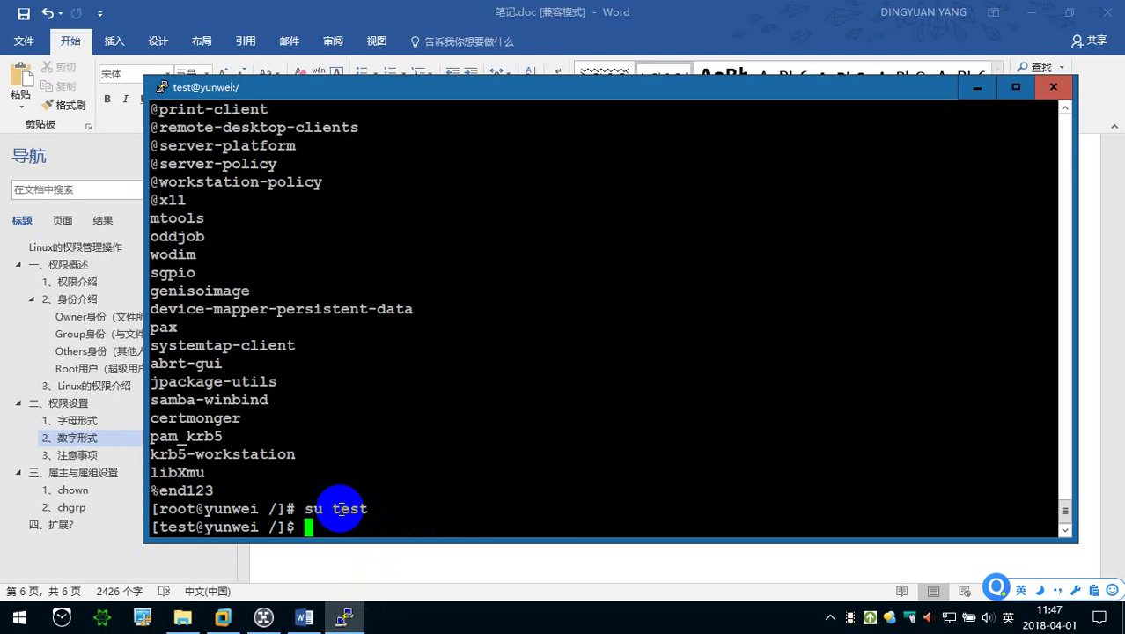
{"action": "type", "text": "rm -f a"}
{"action": "key", "text": "Tab"}
{"action": "key", "text": "Return"}
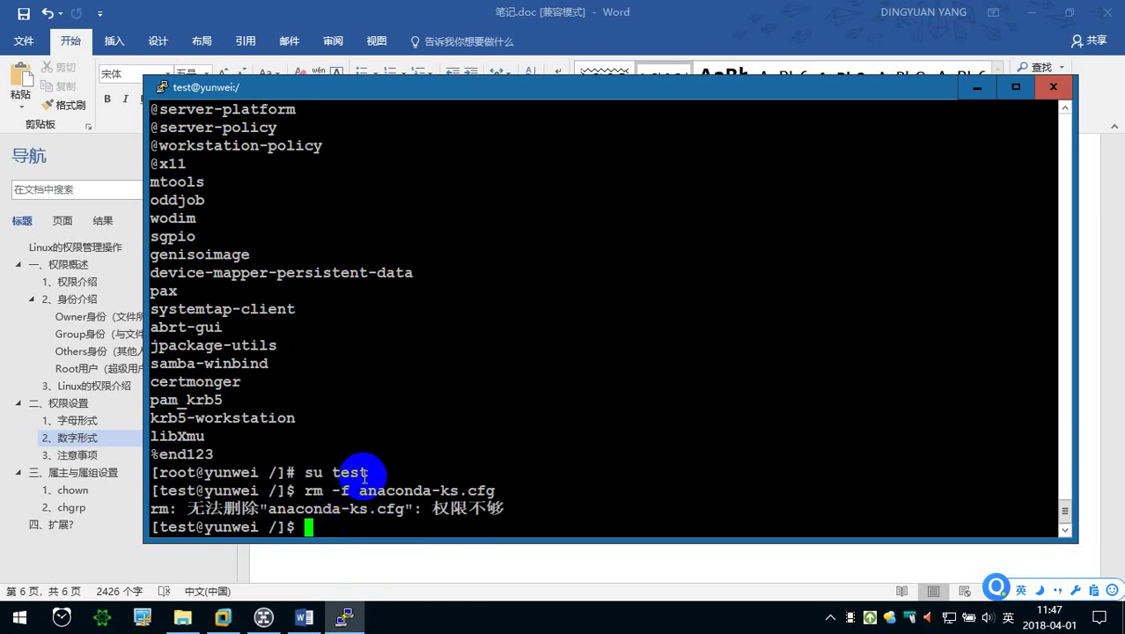
{"action": "left_click", "coordinate": [394, 566]}
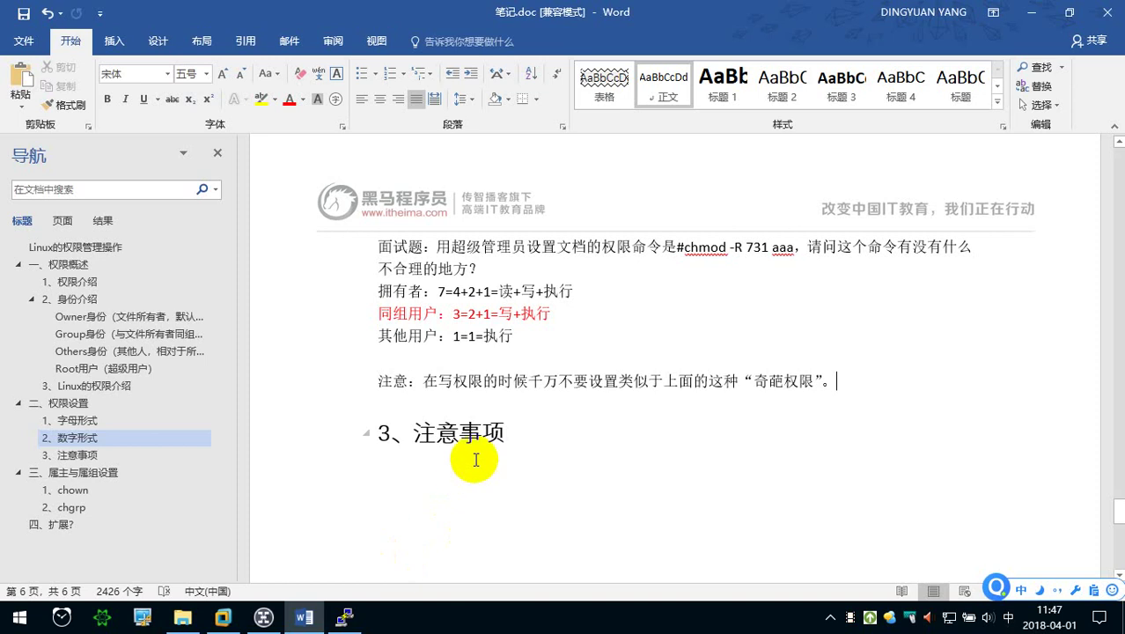
Step: Format the 奇葩权限 warning sentence after 注意： as bold red text
{"action": "left_click", "coordinate": [422, 381]}
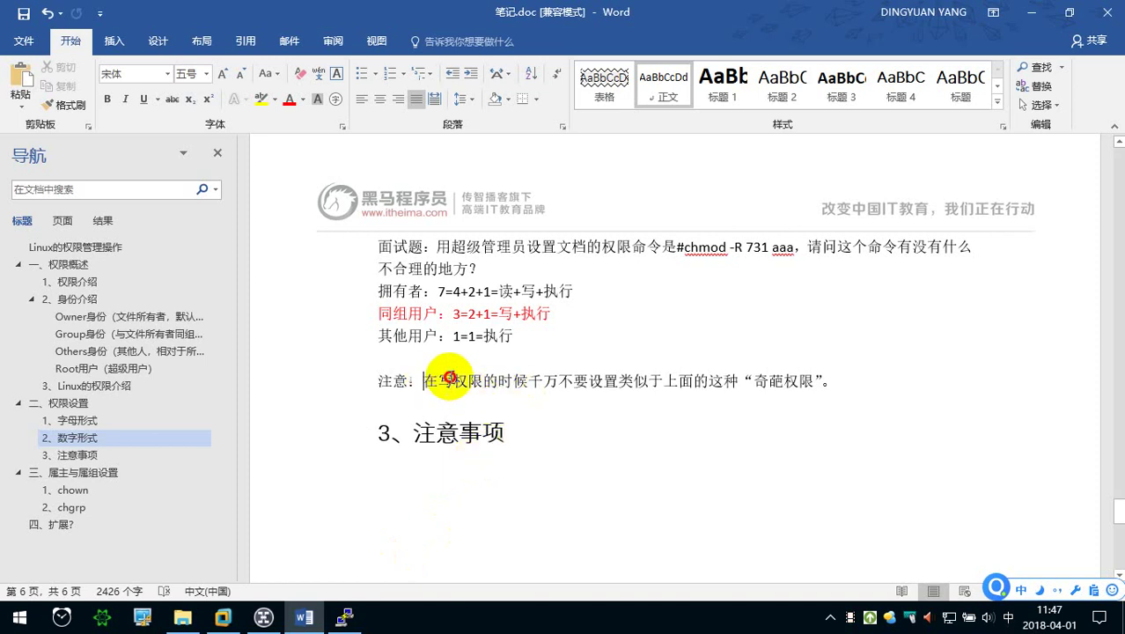
{"action": "left_click_drag", "start_coordinate": [449, 378], "coordinate": [821, 381]}
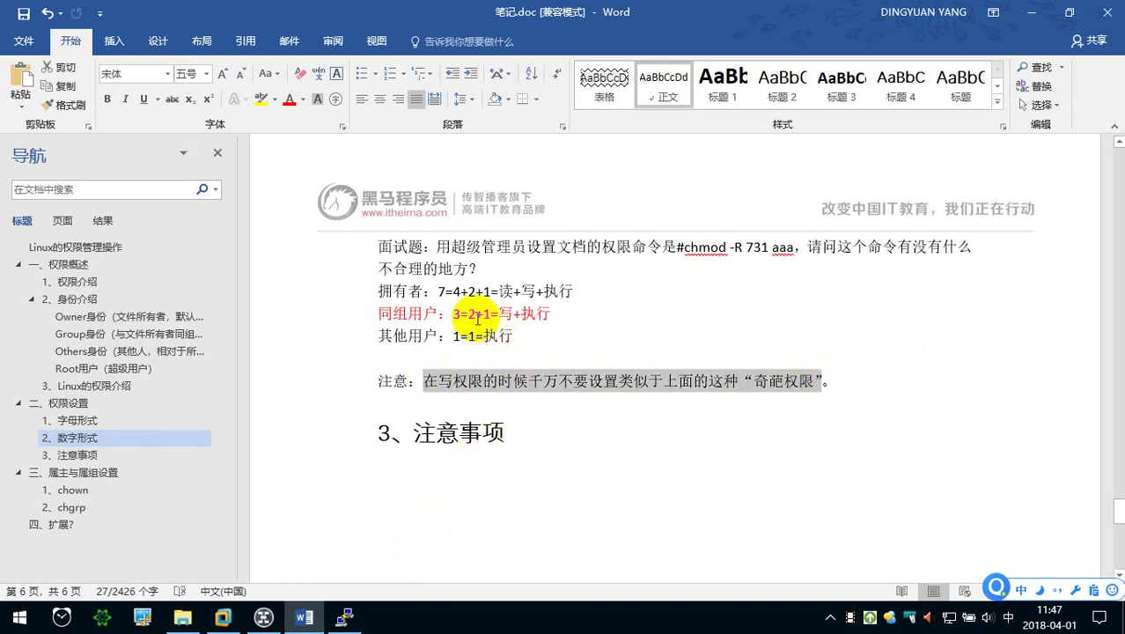
{"action": "left_click", "coordinate": [480, 317]}
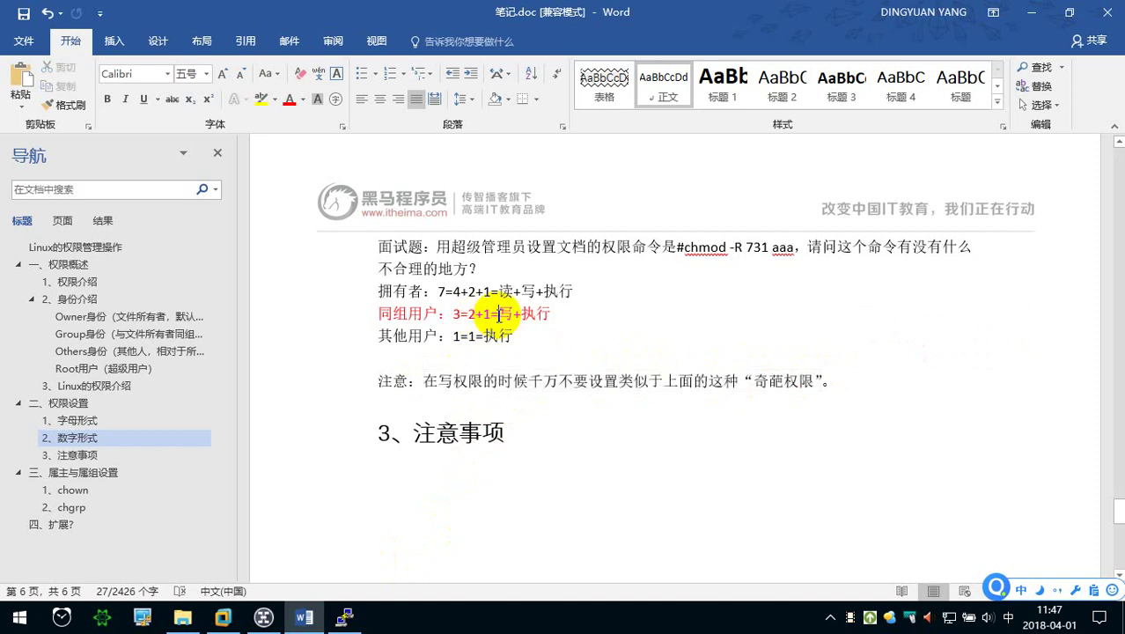
{"action": "left_click_drag", "start_coordinate": [423, 380], "coordinate": [826, 380]}
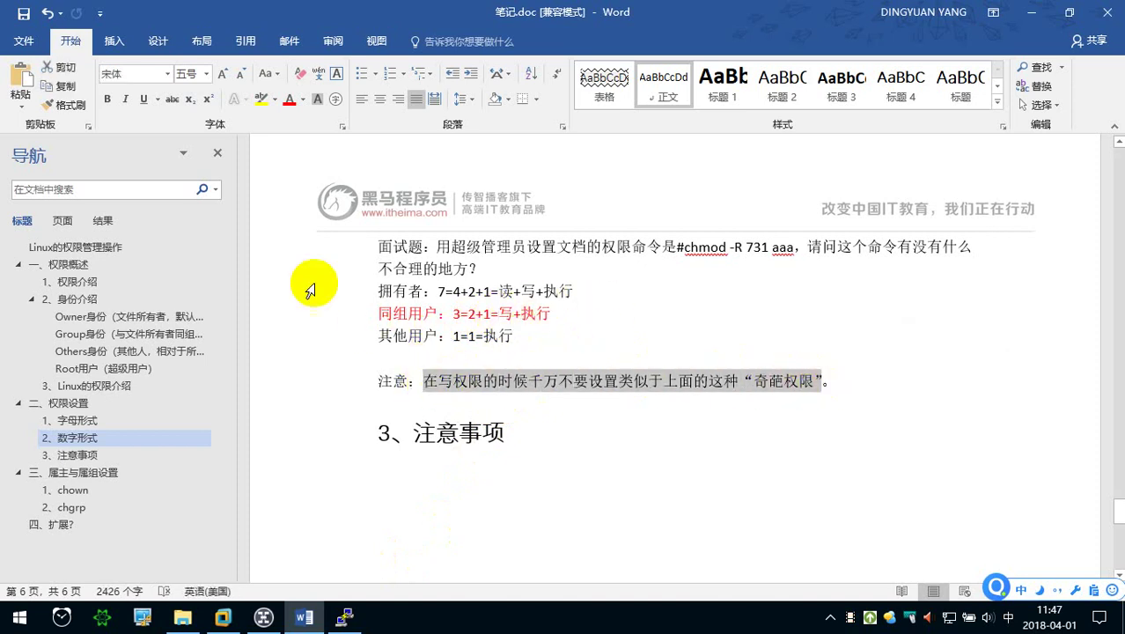
{"action": "left_click", "coordinate": [108, 98]}
{"action": "left_click", "coordinate": [288, 98]}
{"action": "left_click", "coordinate": [552, 310]}
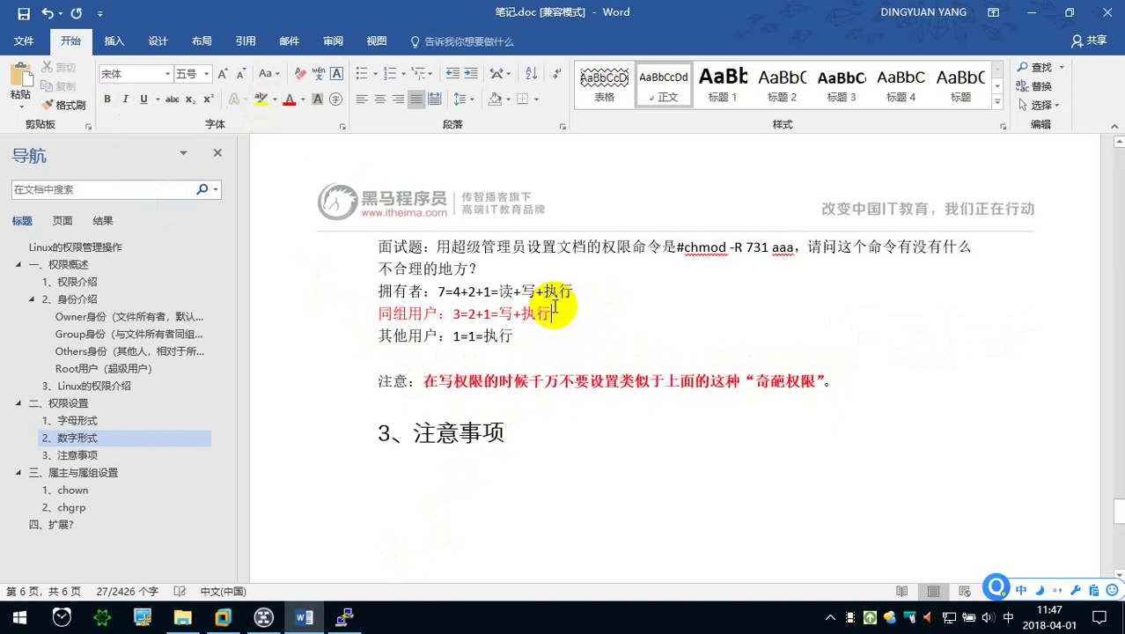
{"action": "scroll", "coordinate": [528, 317], "scroll_direction": "up", "scroll_amount": 3}
{"action": "scroll", "coordinate": [520, 317], "scroll_direction": "up", "scroll_amount": 7}
{"action": "scroll", "coordinate": [447, 304], "scroll_direction": "up", "scroll_amount": 3}
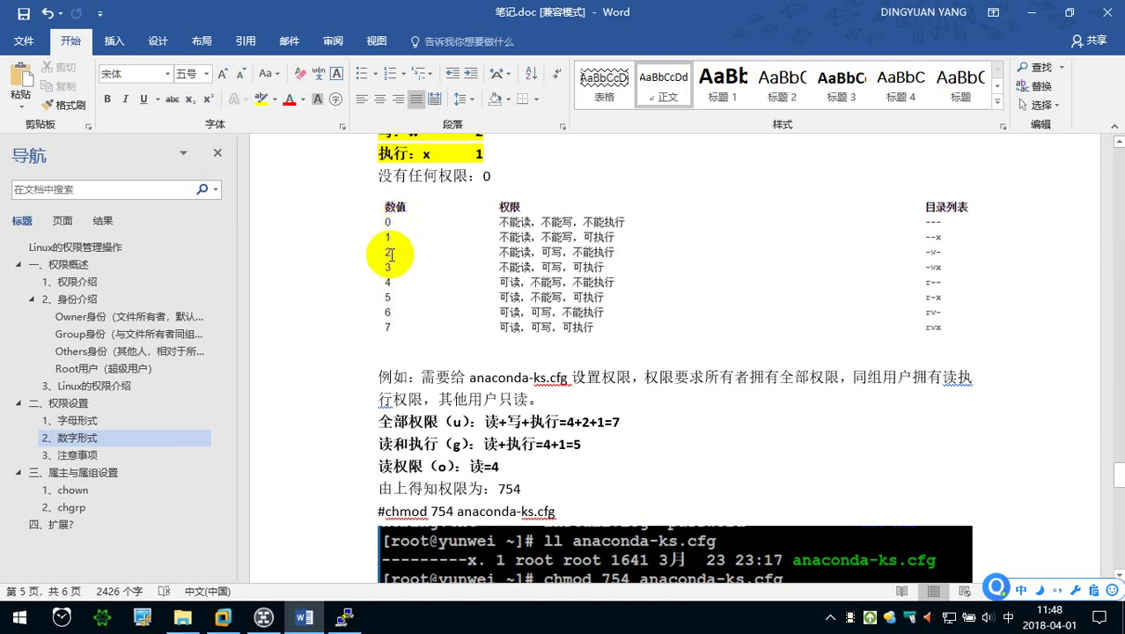
{"action": "scroll", "coordinate": [511, 319], "scroll_direction": "down", "scroll_amount": 5}
{"action": "scroll", "coordinate": [583, 369], "scroll_direction": "down", "scroll_amount": 2}
{"action": "scroll", "coordinate": [583, 371], "scroll_direction": "down", "scroll_amount": 5}
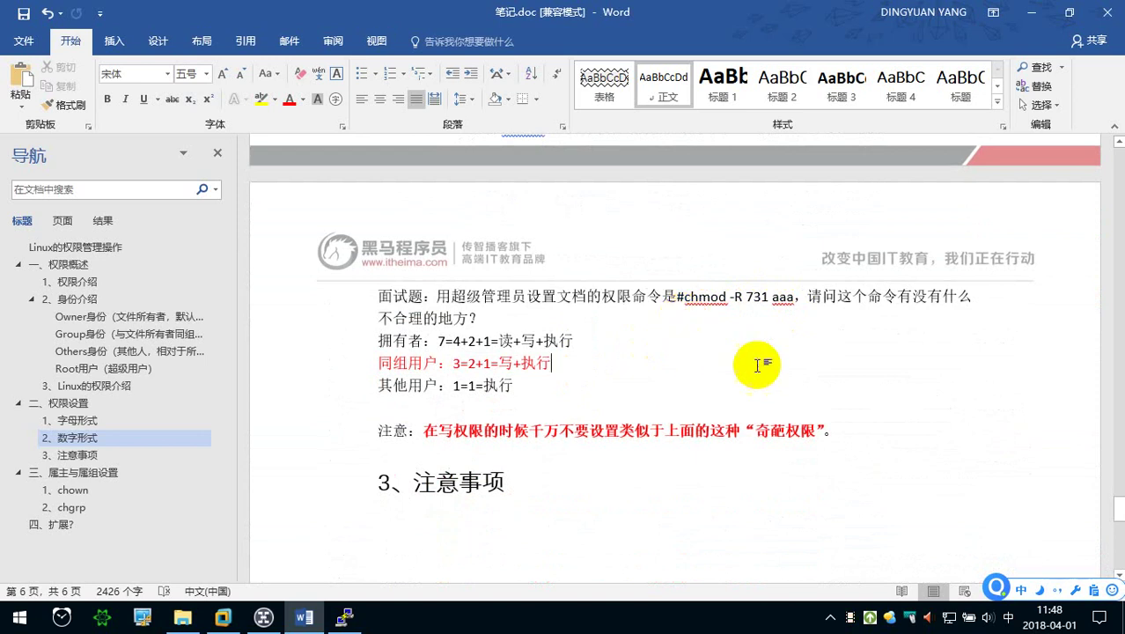
Step: Append 如果一个权限数字中但凡出现 2 与 3 的数字，则该权限有不合理的情况。 to the note and save
{"action": "left_click", "coordinate": [842, 436]}
{"action": "type", "text": "如果一个权限数字中"}
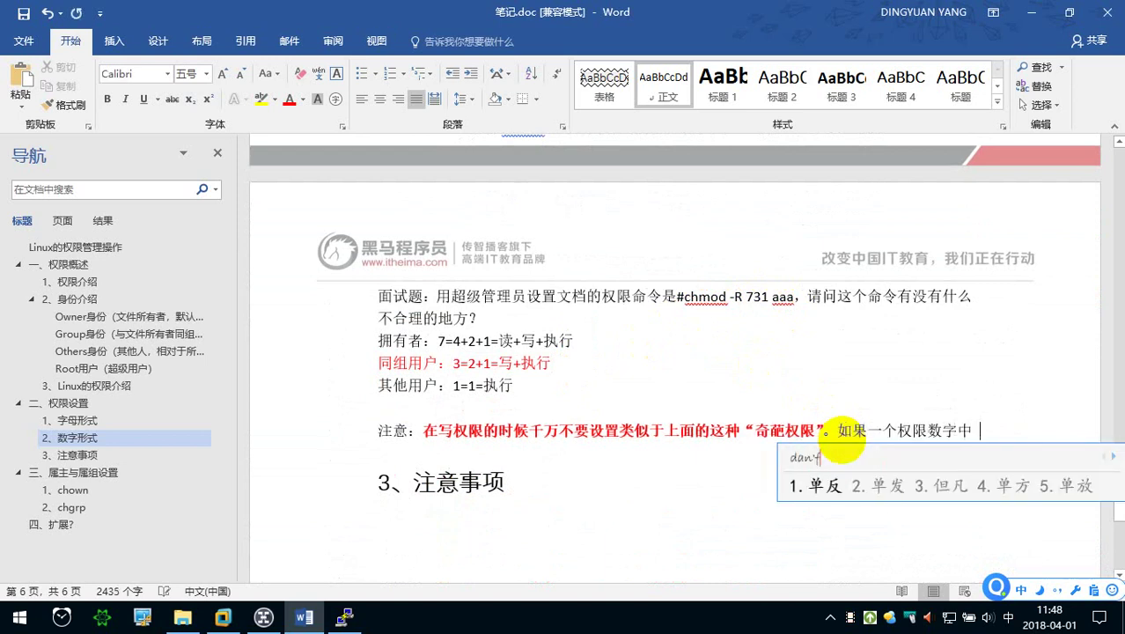
{"action": "type", "text": "单"}
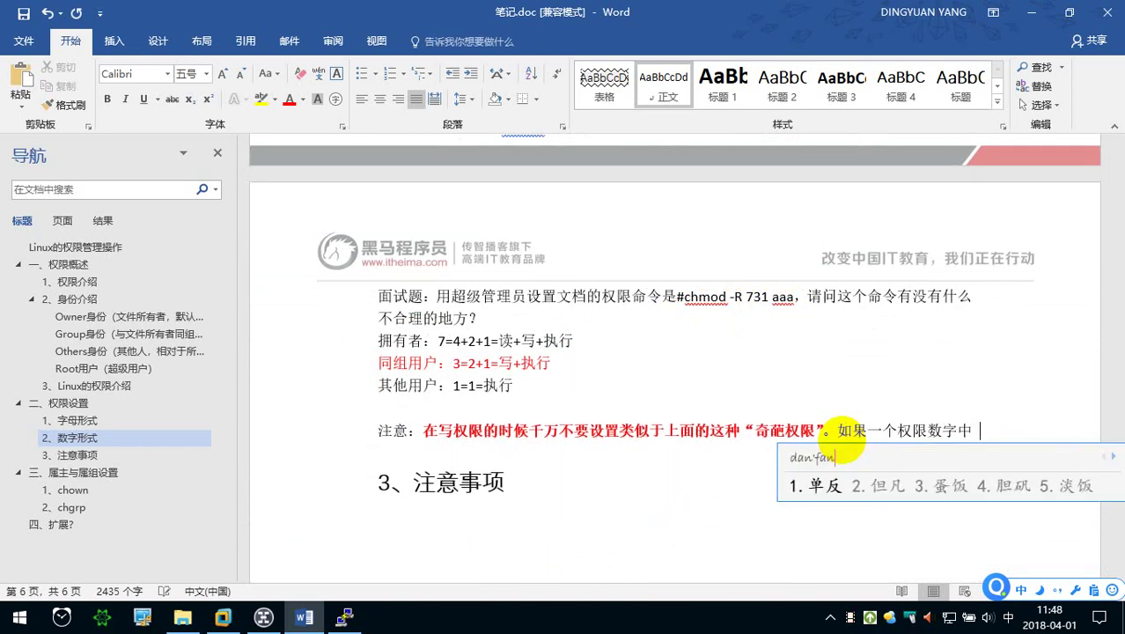
{"action": "type", "text": "但凡出现 2 与 3 的数字"}
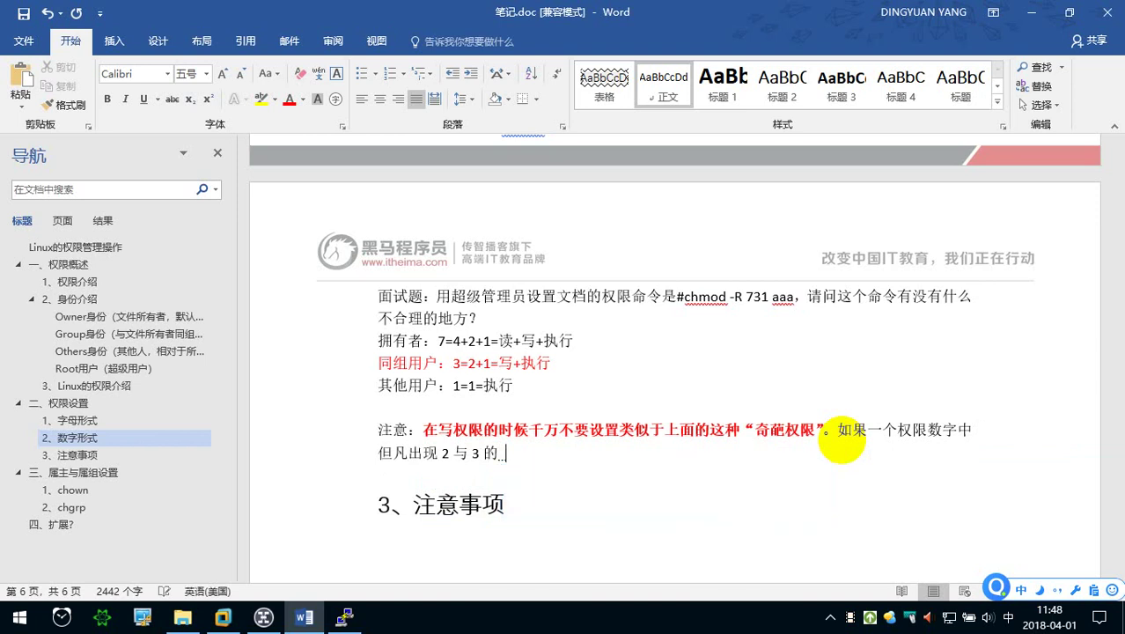
{"action": "type", "text": "，则该"}
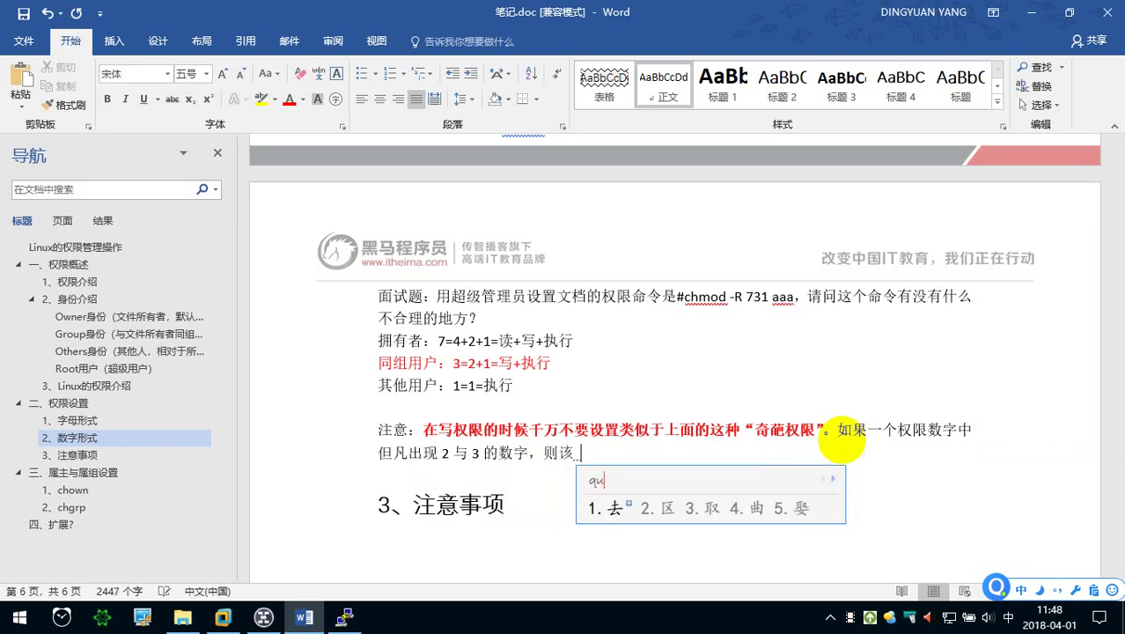
{"action": "type", "text": "权限有"}
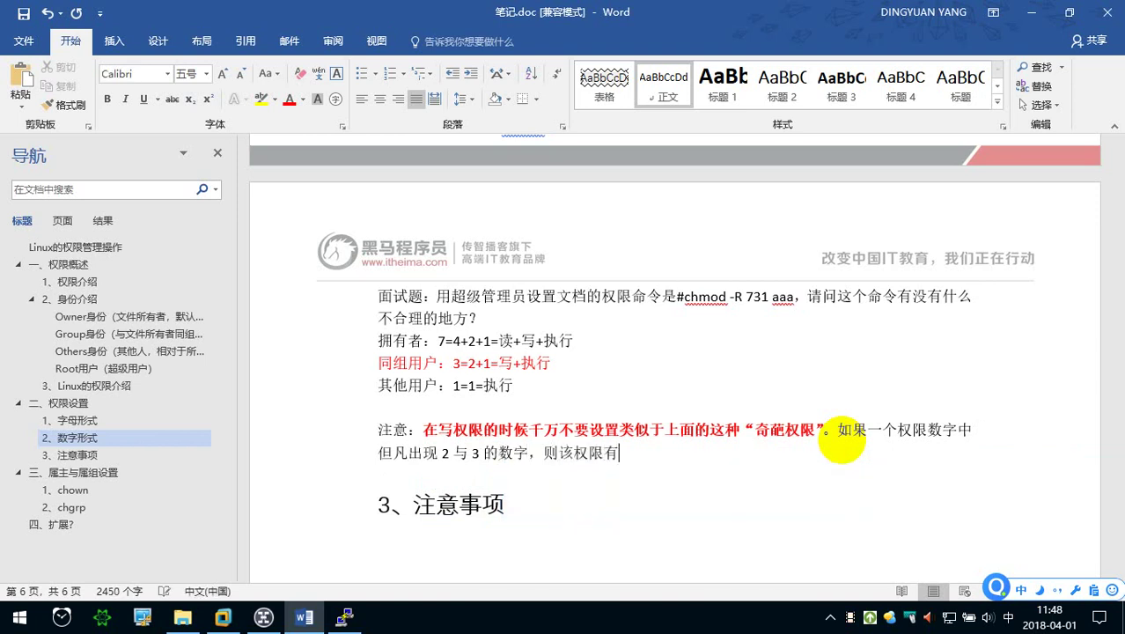
{"action": "type", "text": "不合理的"}
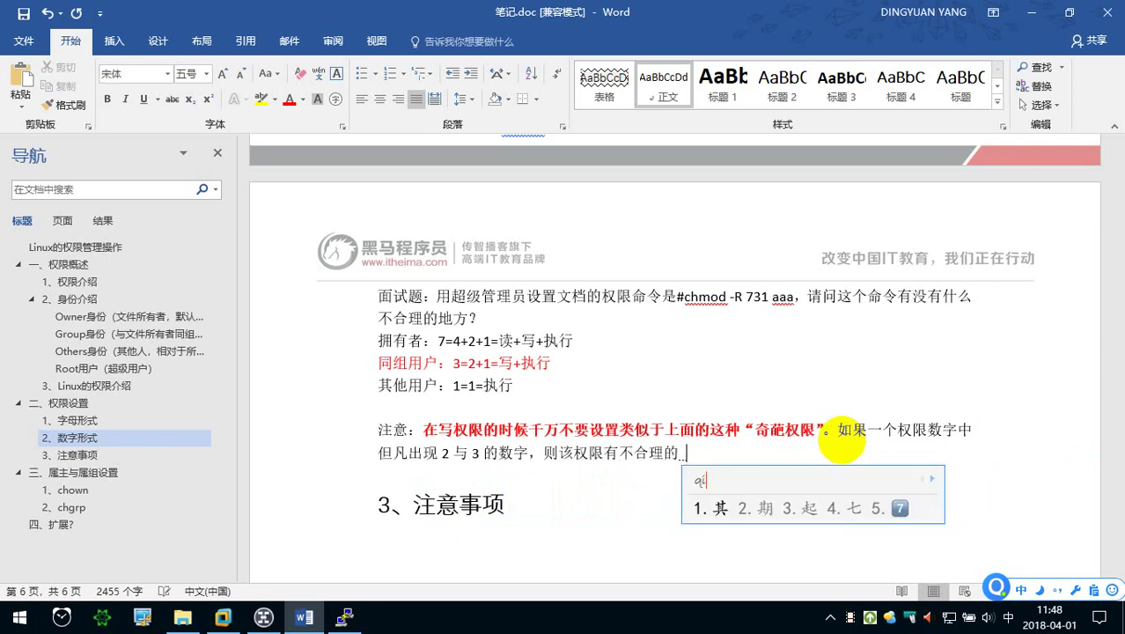
{"action": "type", "text": "情况。"}
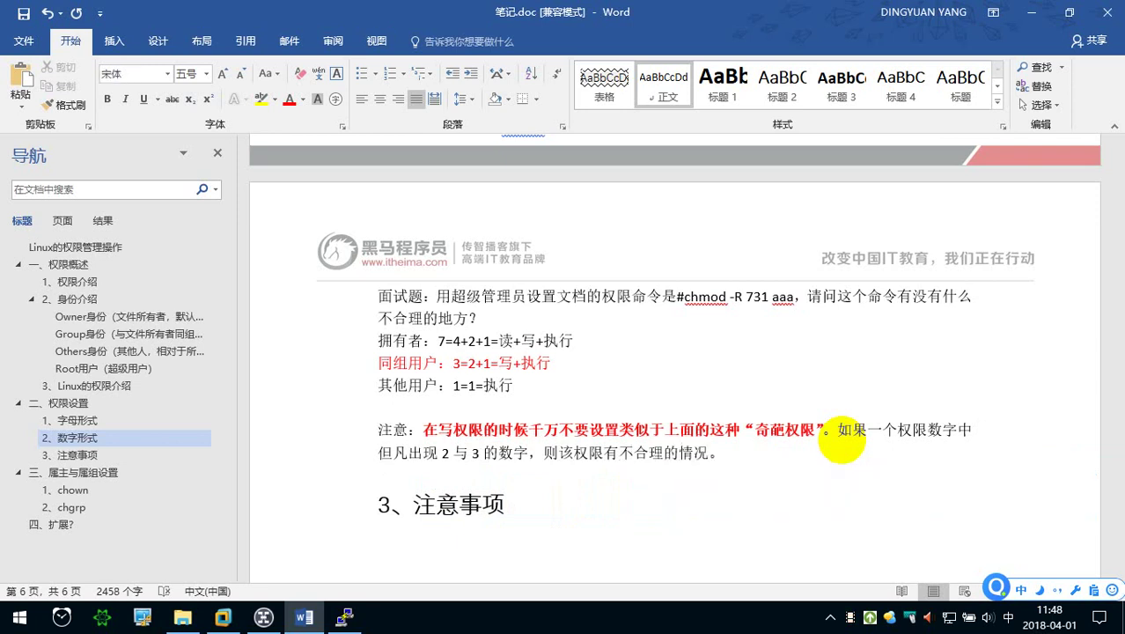
{"action": "key", "text": "ctrl+s"}
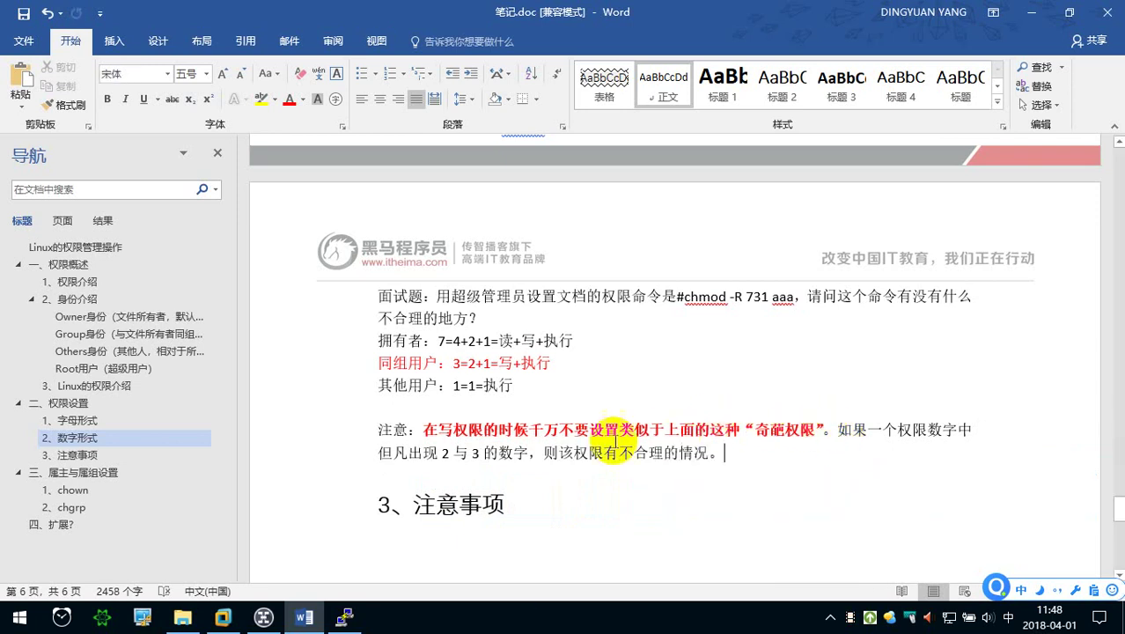
{"action": "scroll", "coordinate": [616, 413], "scroll_direction": "up", "scroll_amount": 1}
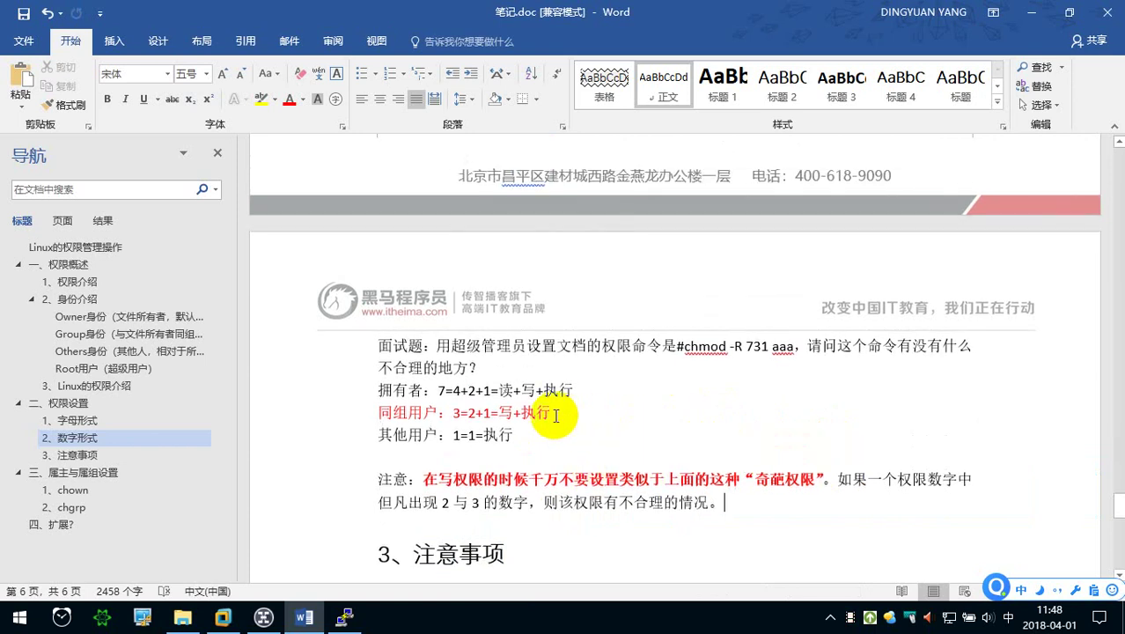
{"action": "scroll", "coordinate": [545, 370], "scroll_direction": "up", "scroll_amount": 3}
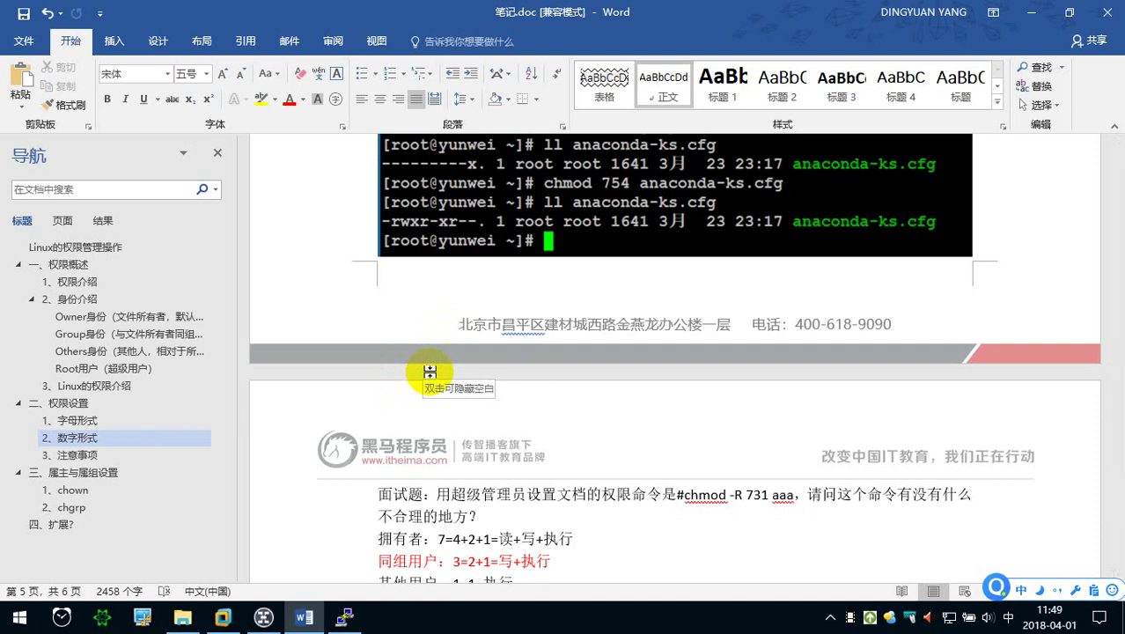
{"action": "scroll", "coordinate": [430, 370], "scroll_direction": "up", "scroll_amount": 1}
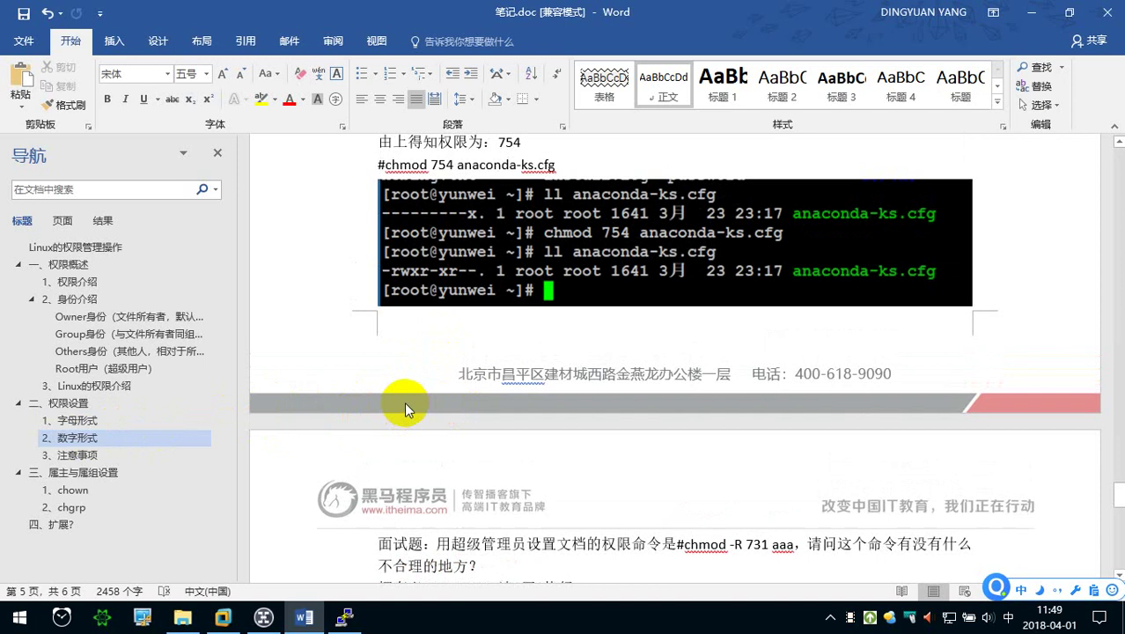
{"action": "scroll", "coordinate": [404, 401], "scroll_direction": "down", "scroll_amount": 2}
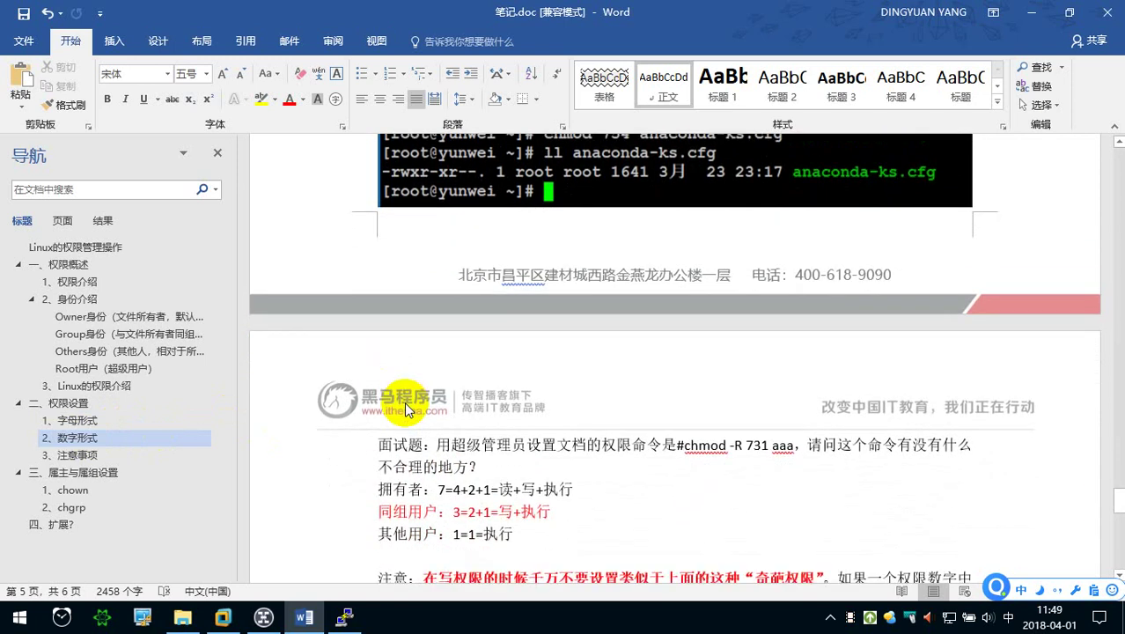